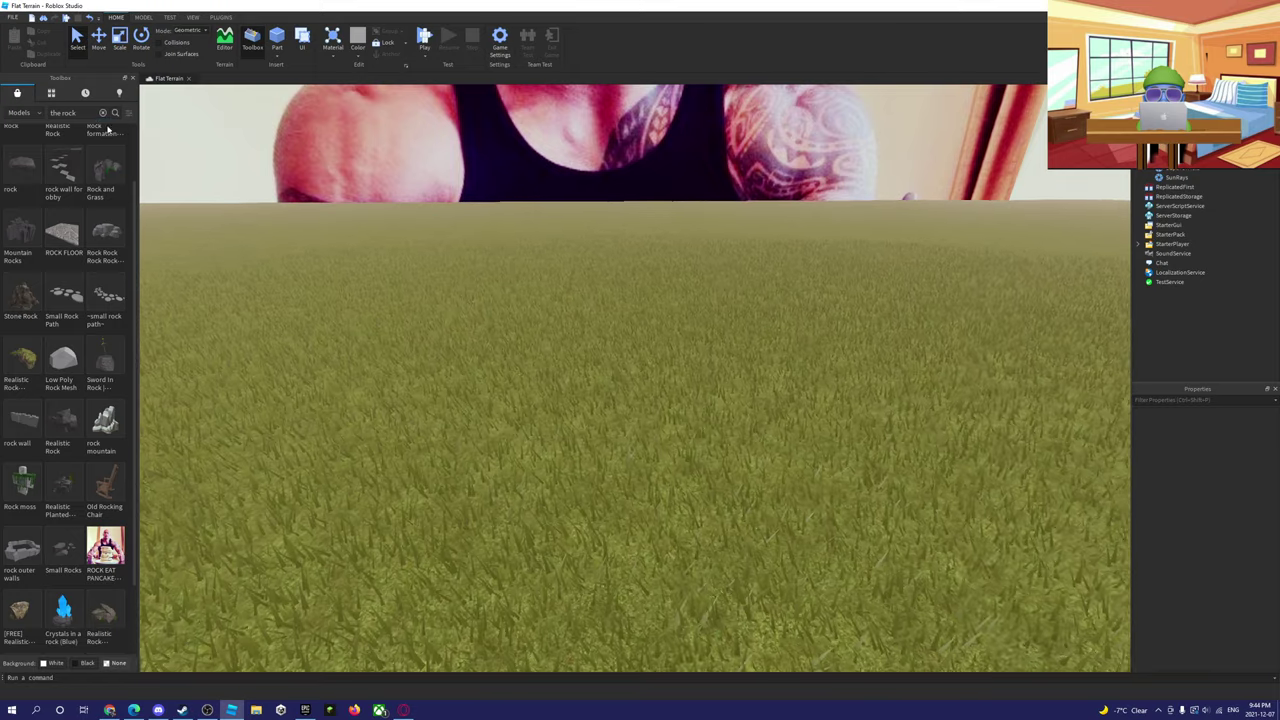
- Clear the previous model search and search the toolbox for "squid game"
left_click(103, 113)
type("ssssswwwwww")
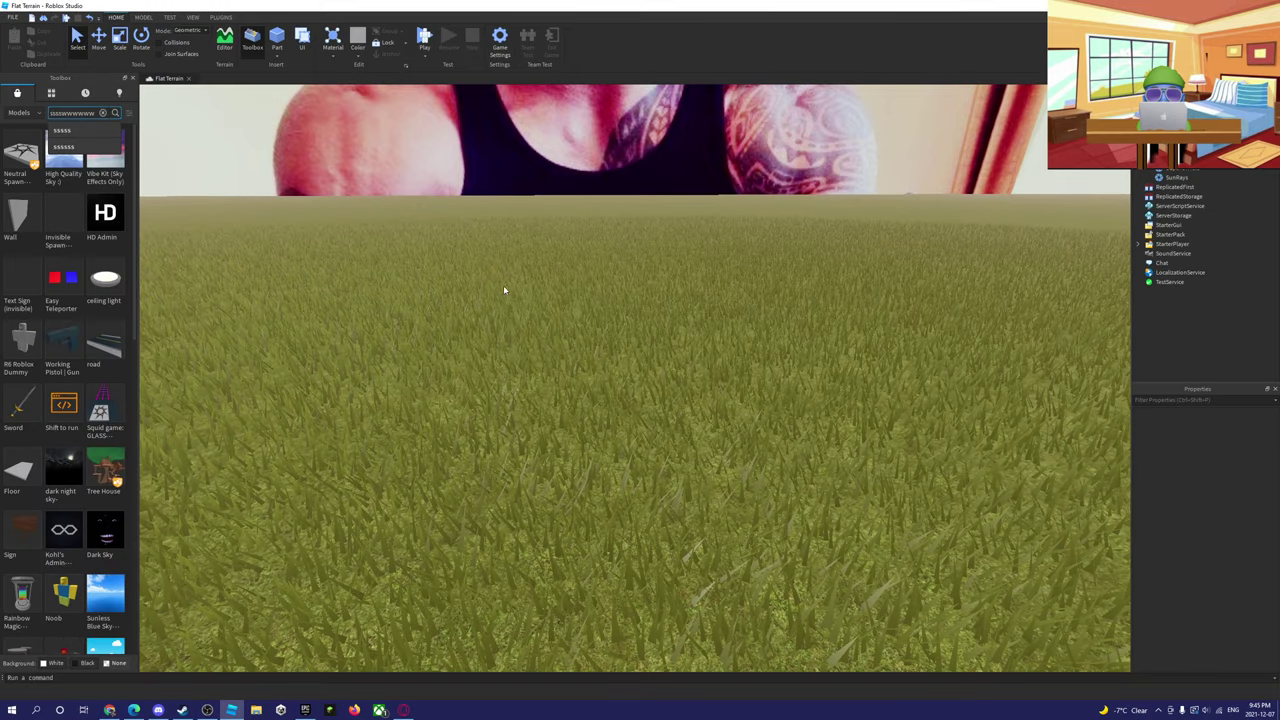
key("BackSpace")
key("BackSpace")
key("BackSpace")
key("BackSpace")
key("BackSpace")
key("BackSpace")
key("BackSpace")
key("BackSpace")
key("BackSpace")
key("BackSpace")
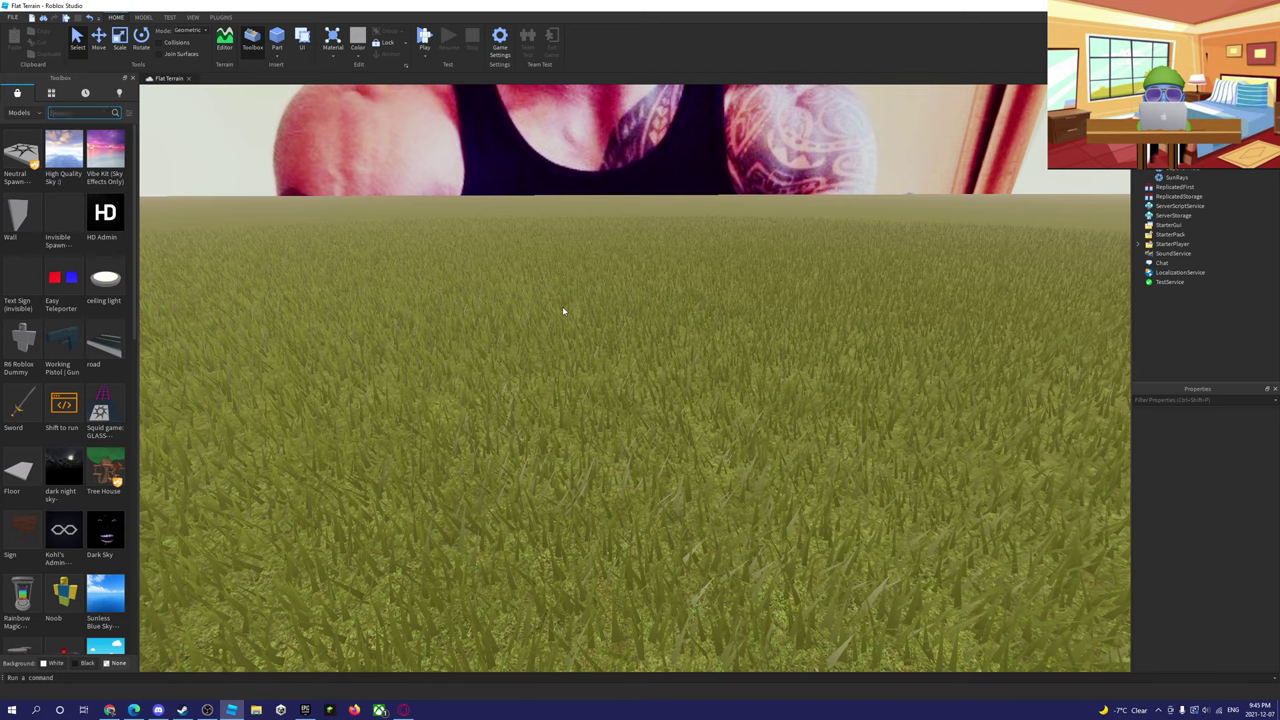
key("Return")
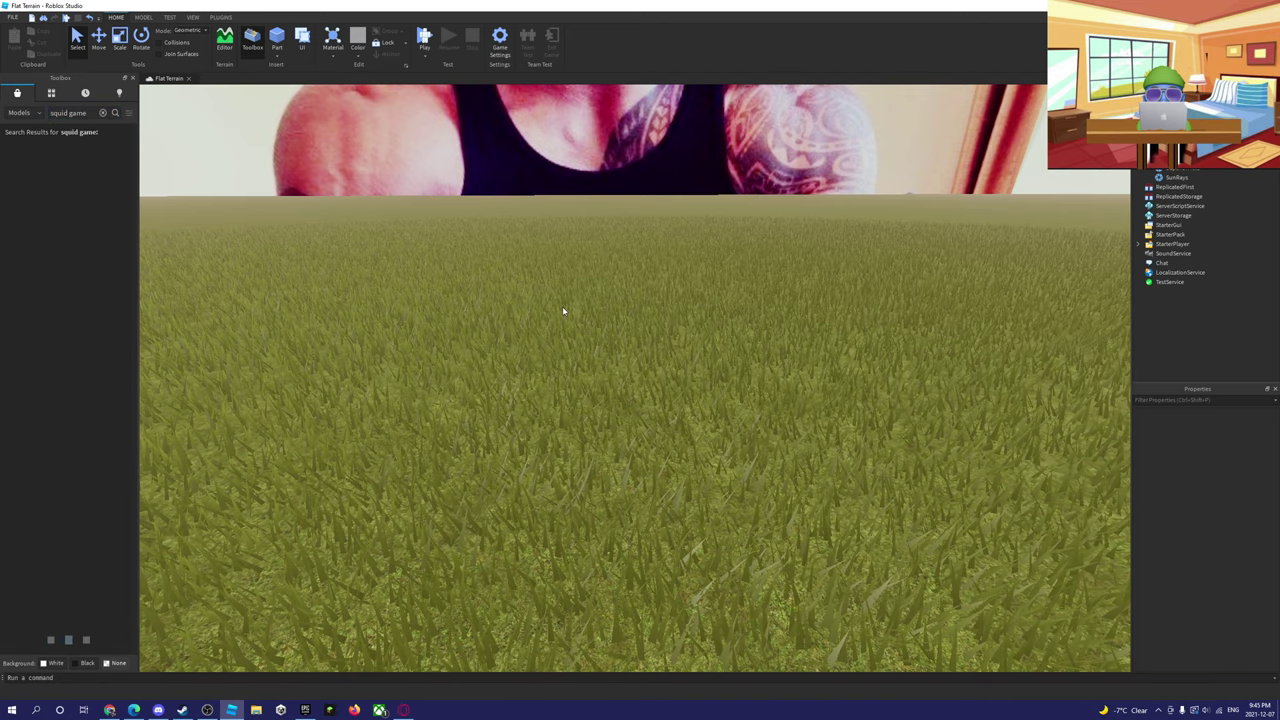
- Insert the Squid Game Lobby model into the place
right_click_drag(491, 270, 491, 272)
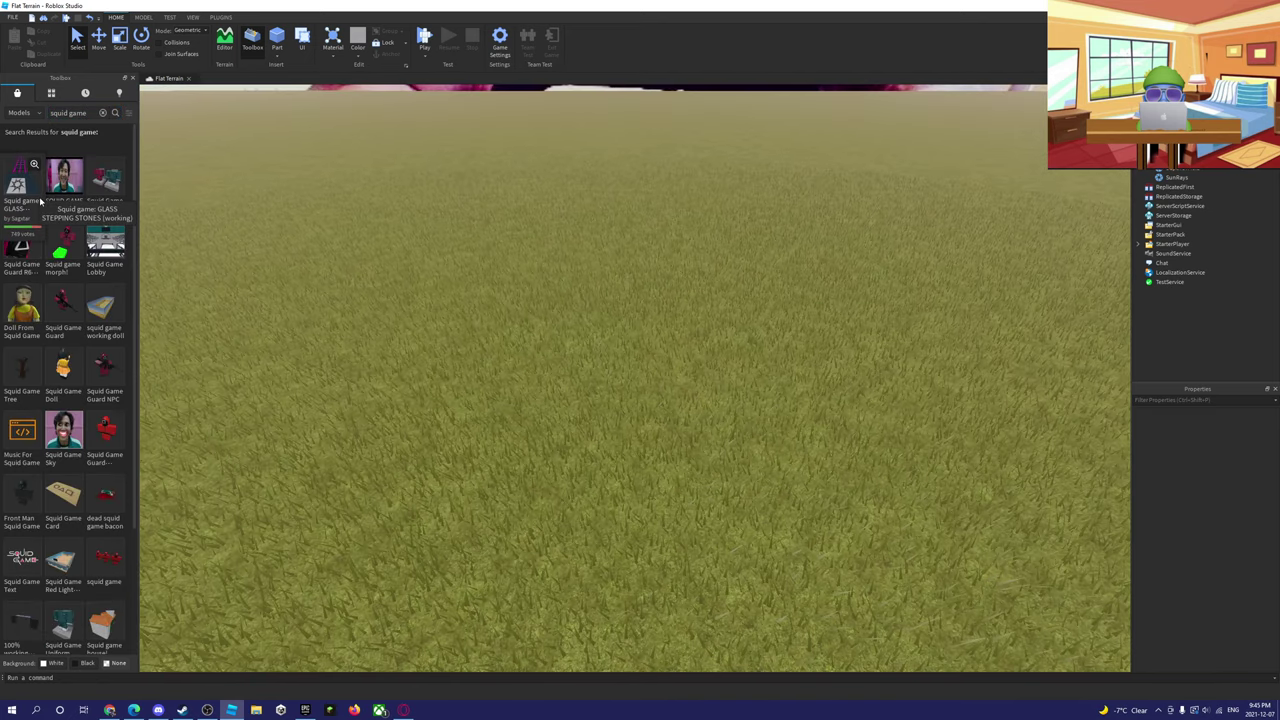
key("w")
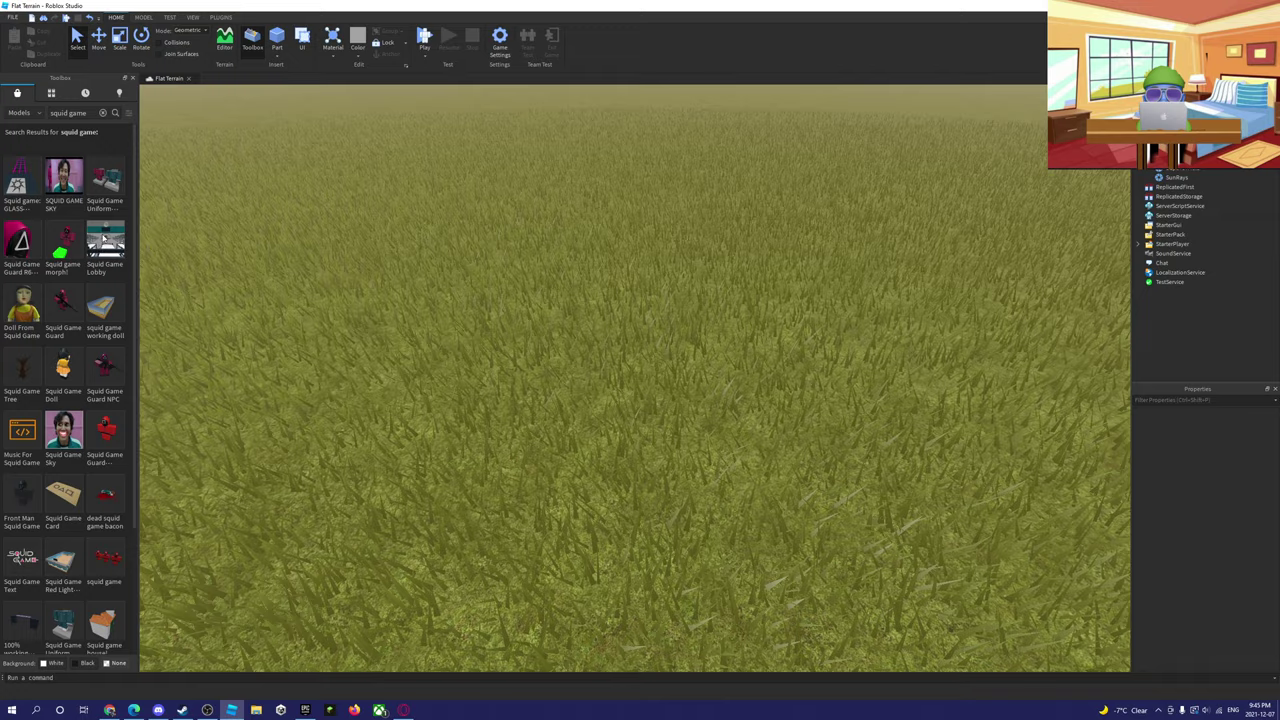
left_click(104, 233)
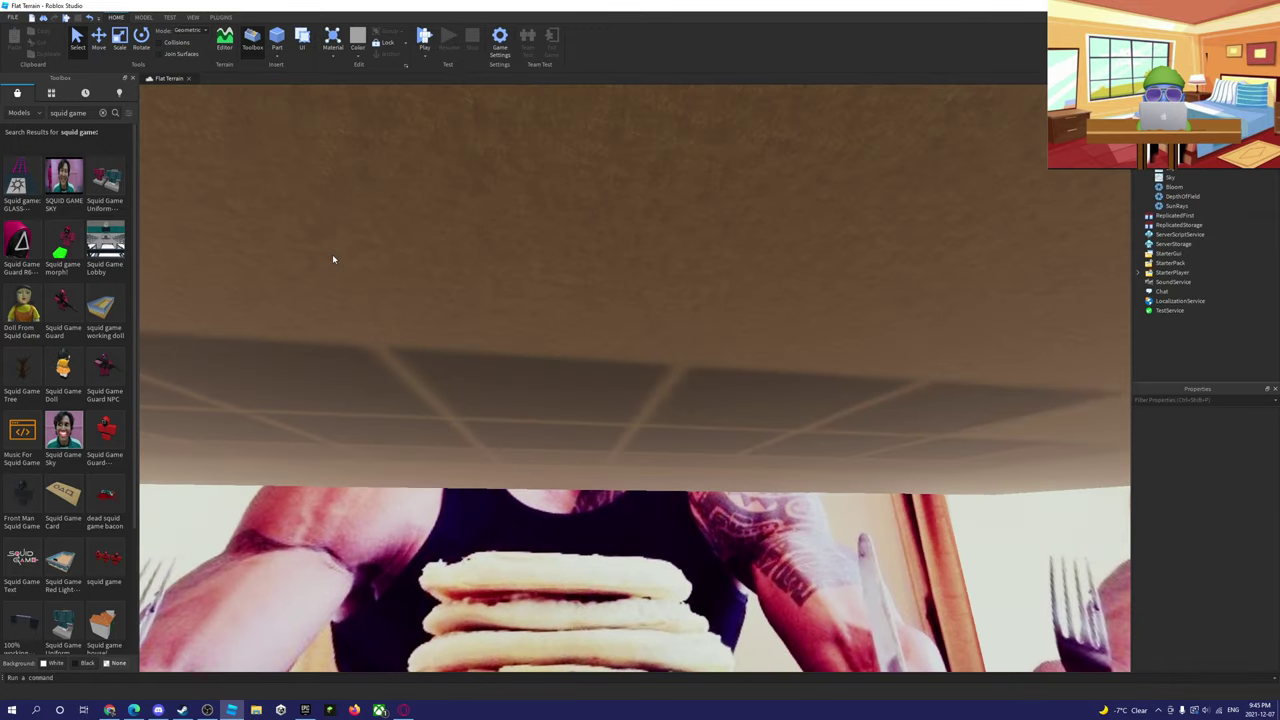
right_click_drag(333, 259, 333, 259)
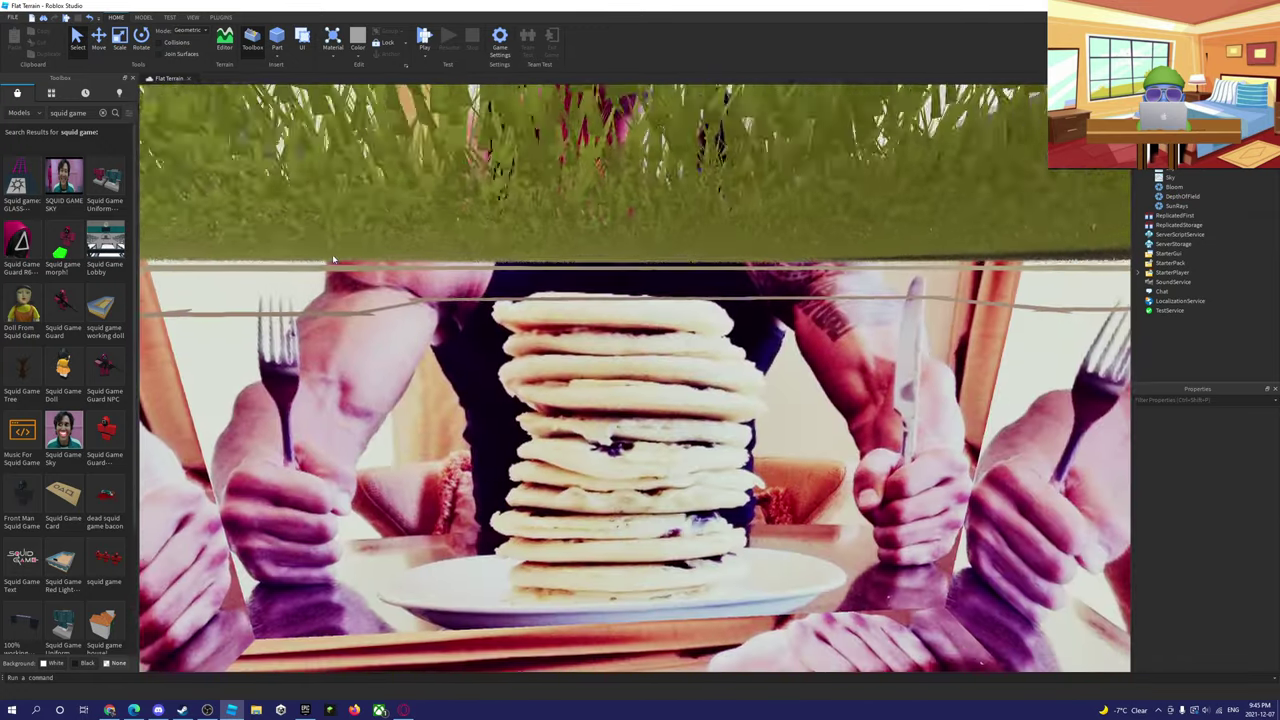
right_click_drag(413, 300, 410, 328)
key("w")
- Delete the inserted lobby model from the place
left_click(766, 257)
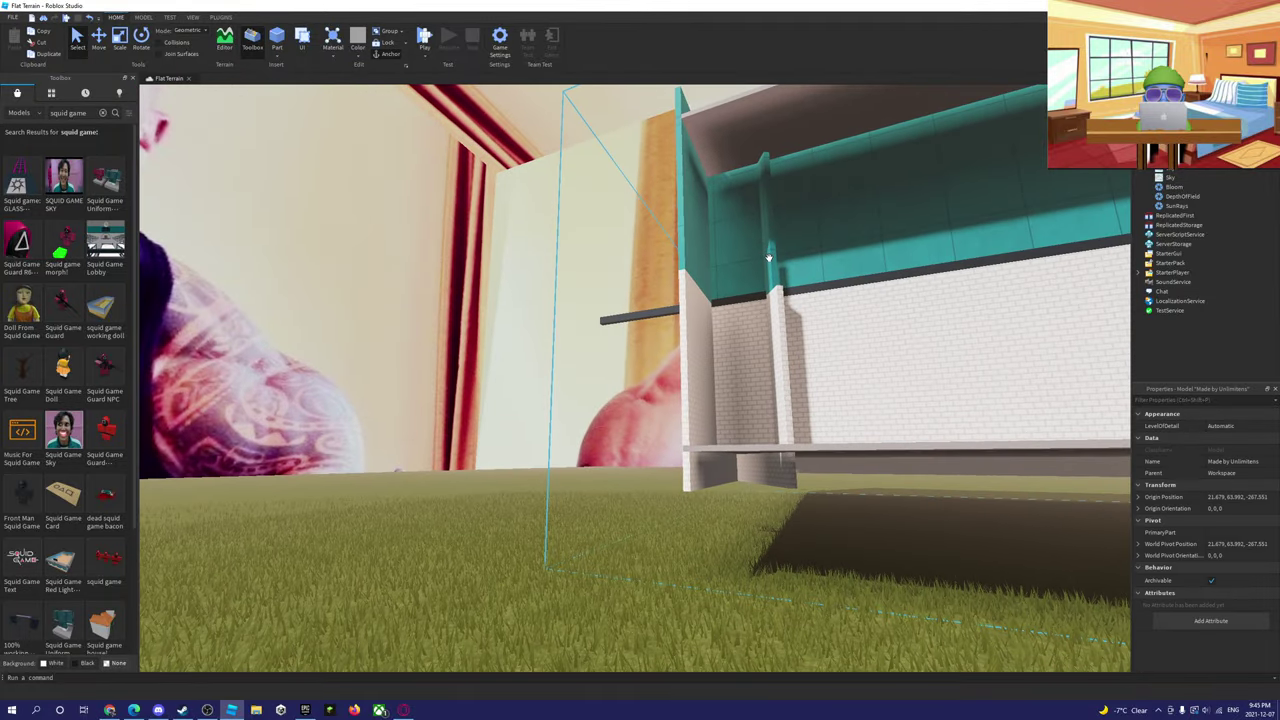
key("Delete")
right_click_drag(359, 394, 359, 394)
key("s")
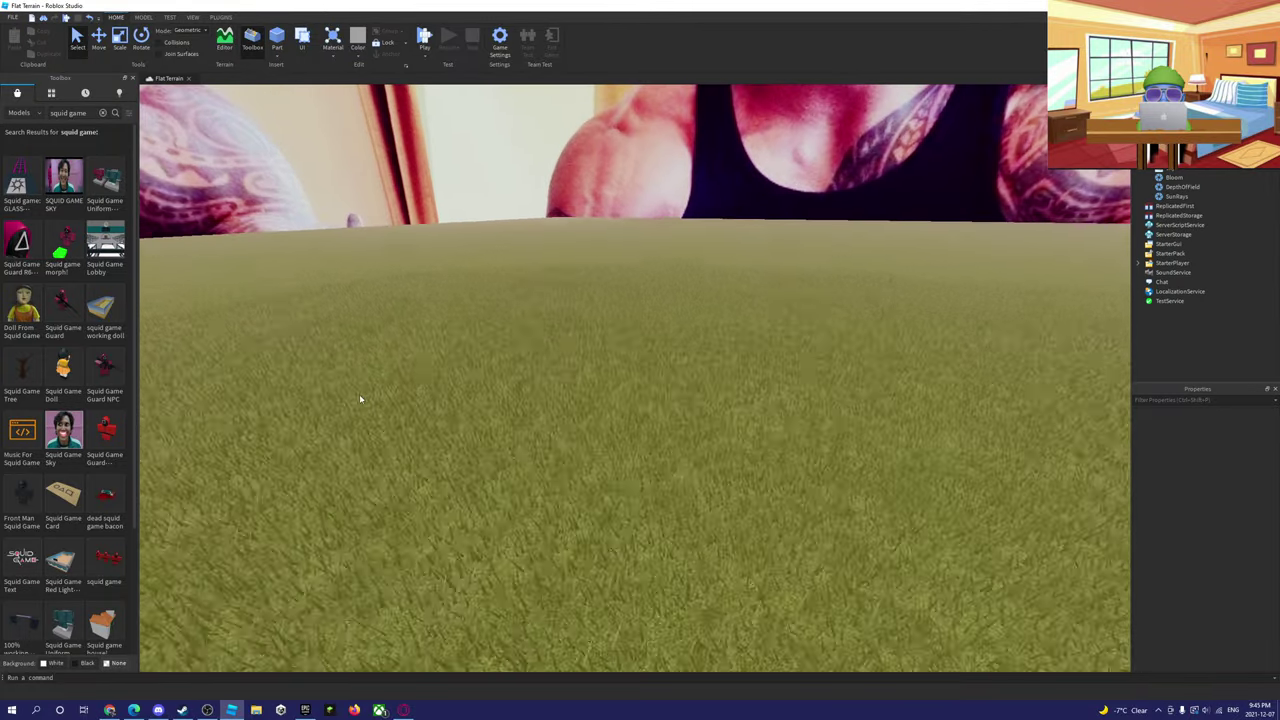
- Try out the Squid Game Text model on the grass and remove it again
scroll(69, 450, "down", 3)
right_click_drag(251, 451, 251, 451)
left_click(18, 408)
scroll(636, 413, "down", 2)
left_click(552, 321)
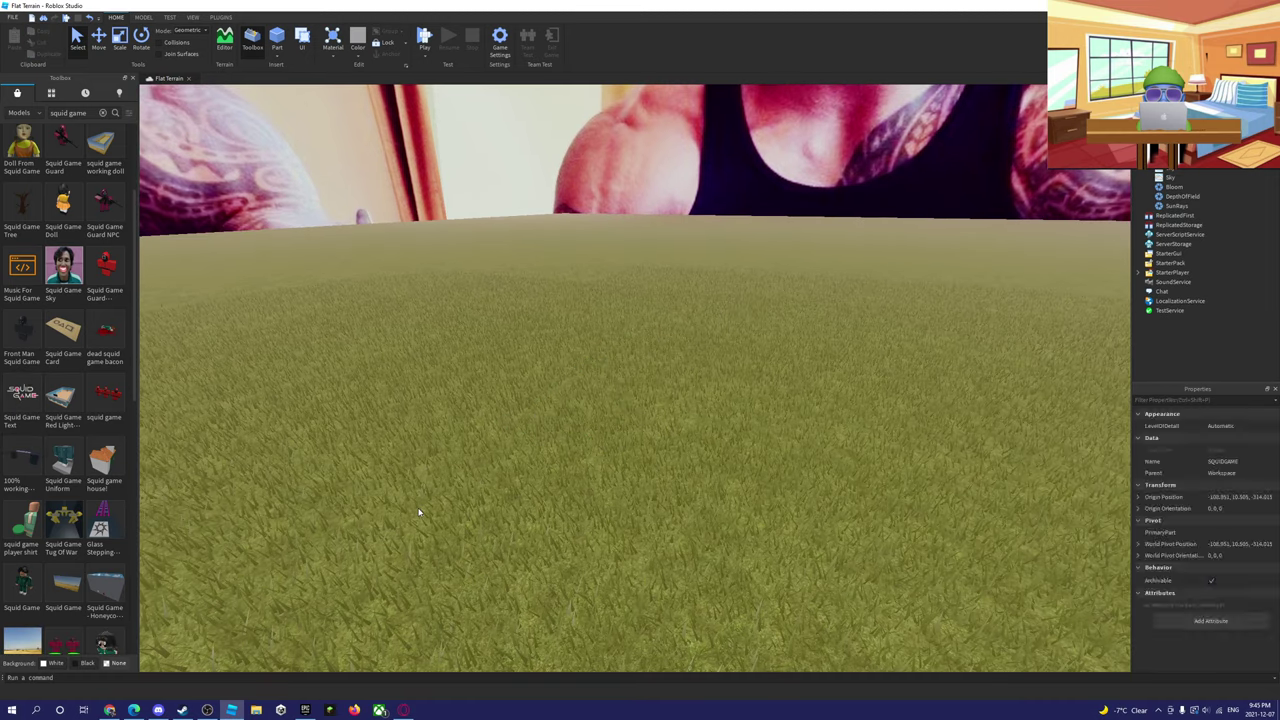
- Insert the Doll From Squid Game model onto the grass
scroll(118, 441, "down", 5)
scroll(76, 484, "up", 4)
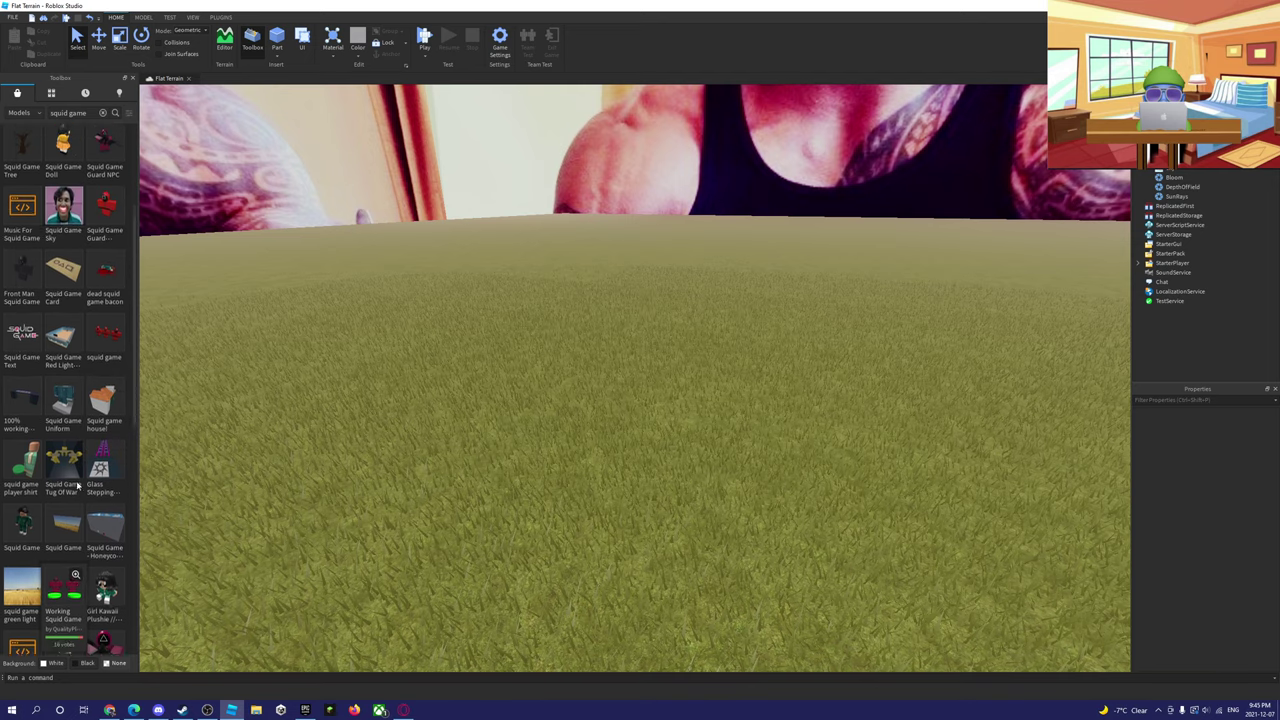
scroll(80, 297, "up", 3)
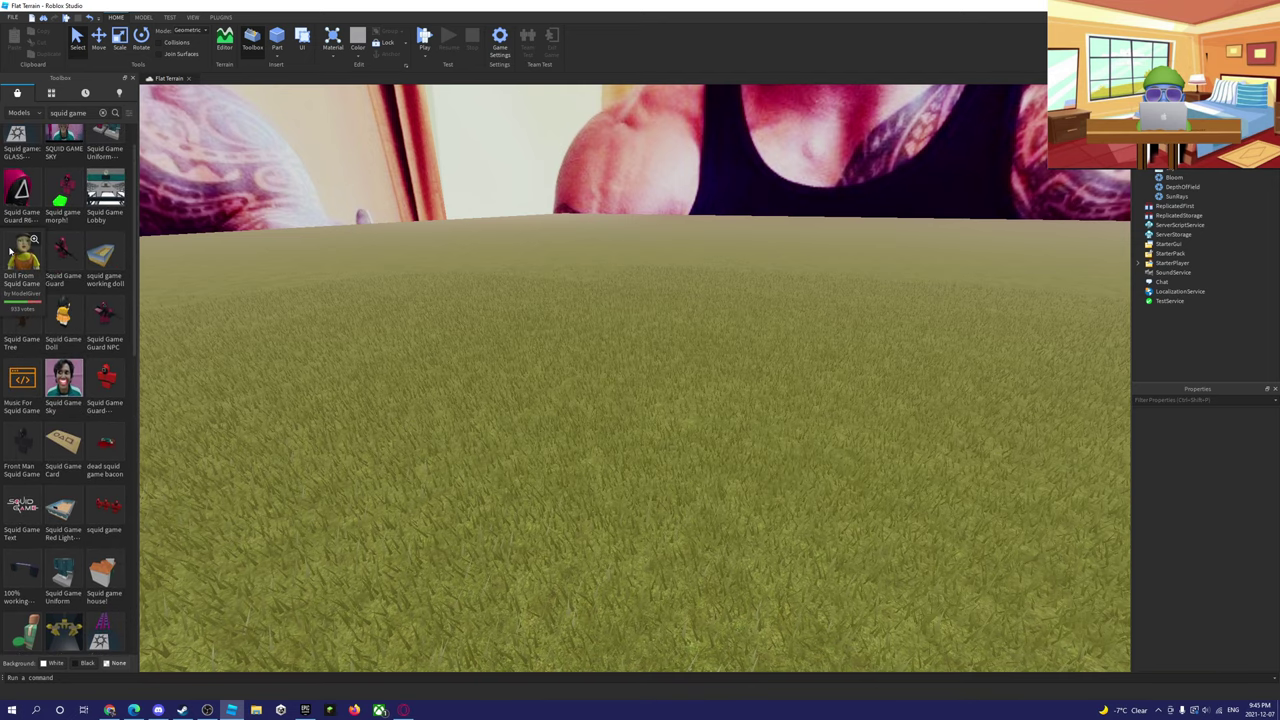
left_click(11, 252)
scroll(646, 275, "down", 4)
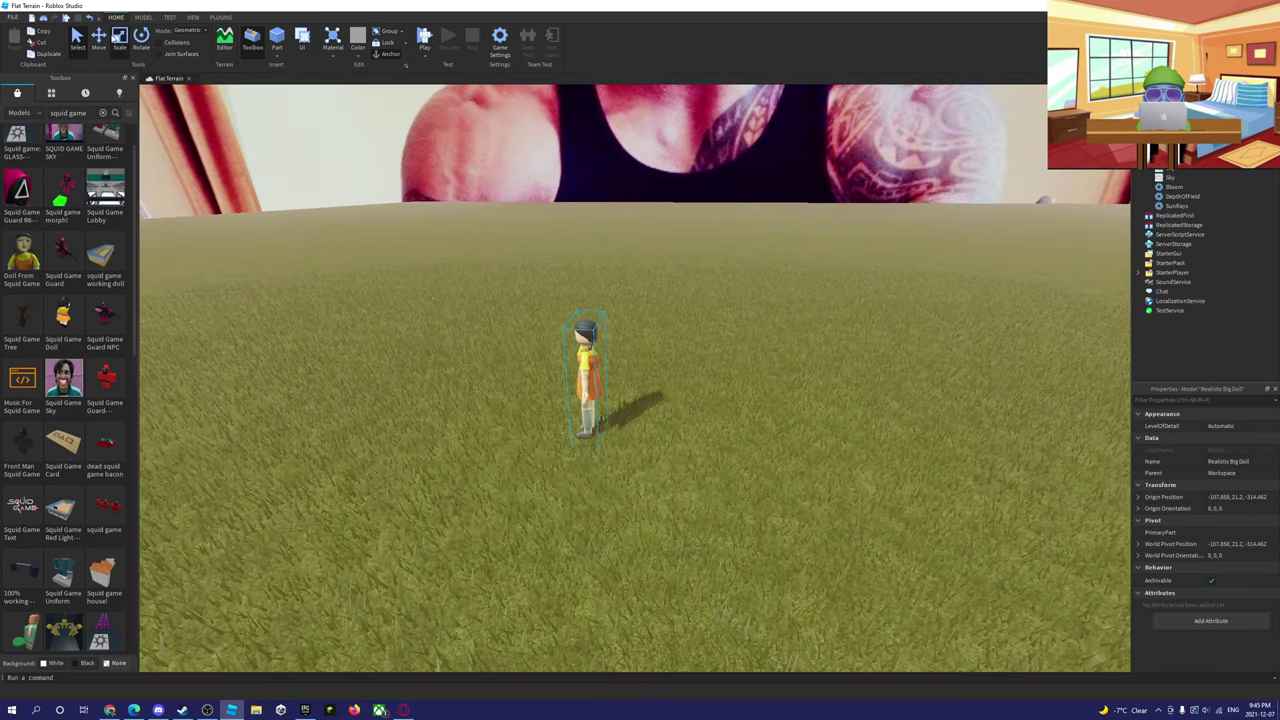
- Scale the Squid Game doll up to a gigantic size towering over the terrain
left_click_drag(571, 174, 637, 201)
right_click_drag(634, 365, 634, 367)
left_click_drag(557, 232, 957, 229)
right_click_drag(848, 316, 844, 341)
key("w")
key("w")
left_click(838, 343)
scroll(856, 346, "up", 2)
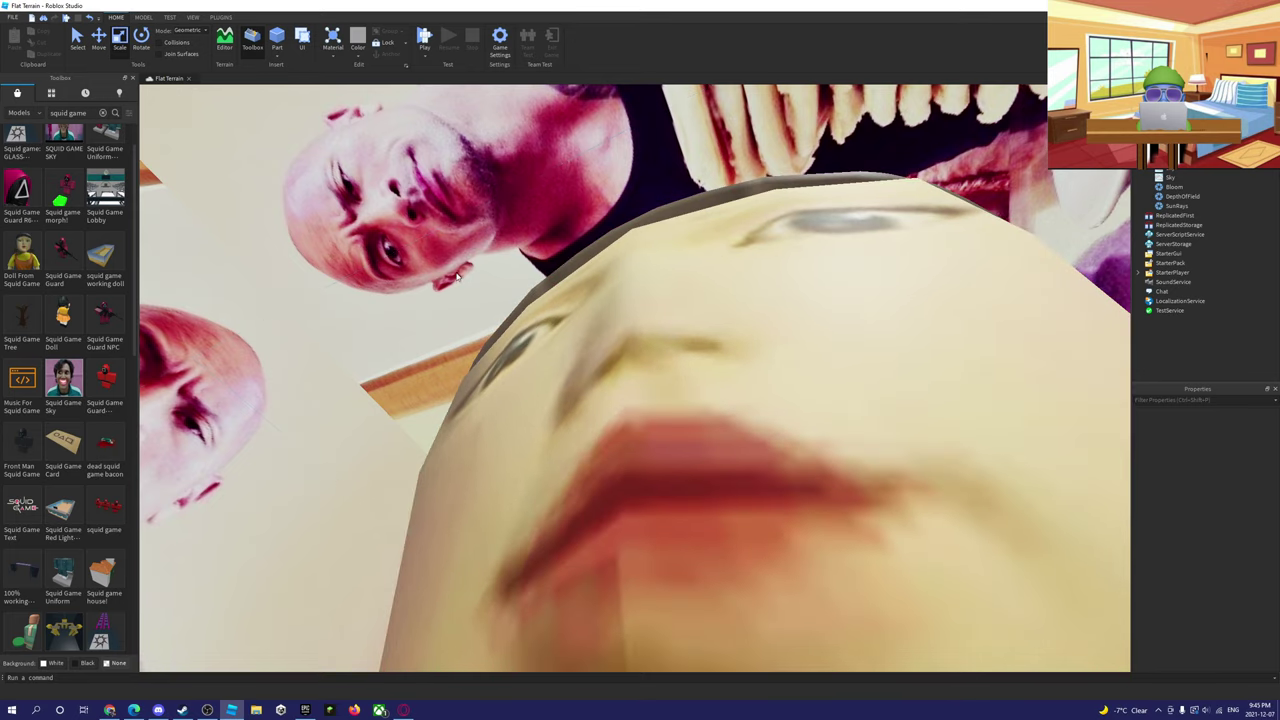
- Publish the place to Roblox under the name "Voice Chat!"
left_click(12, 18)
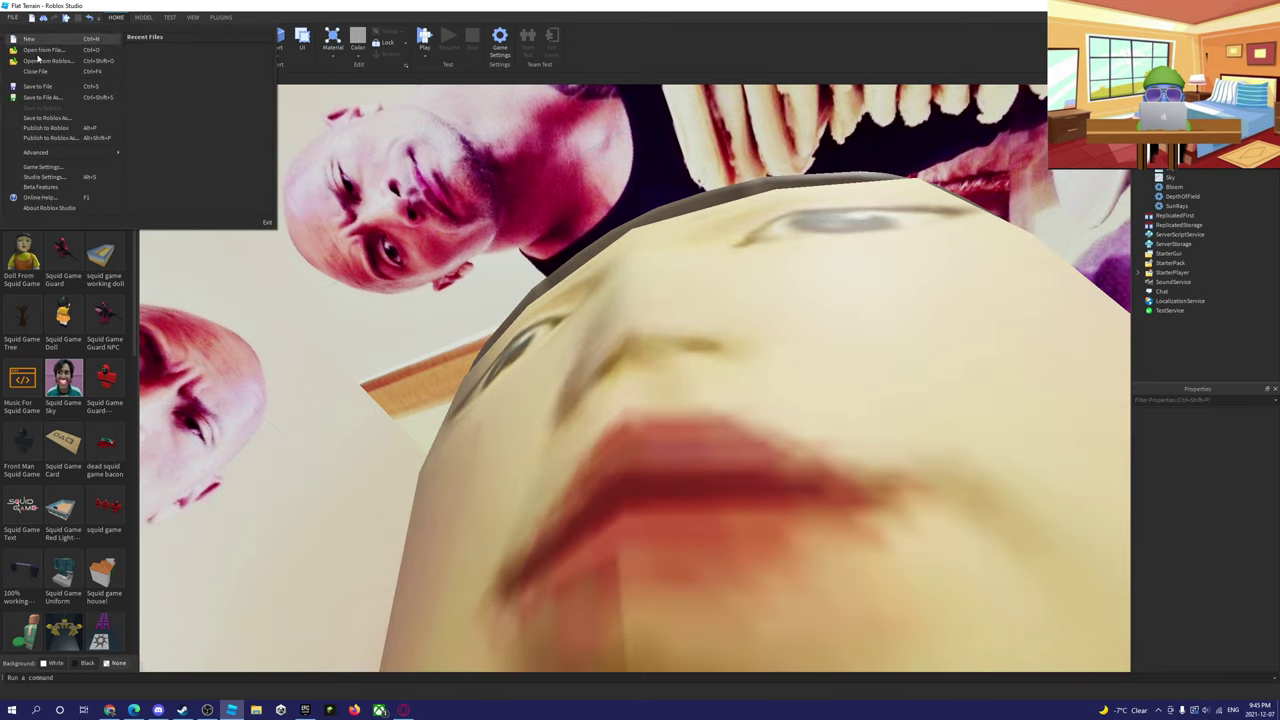
left_click(40, 166)
left_click(630, 270)
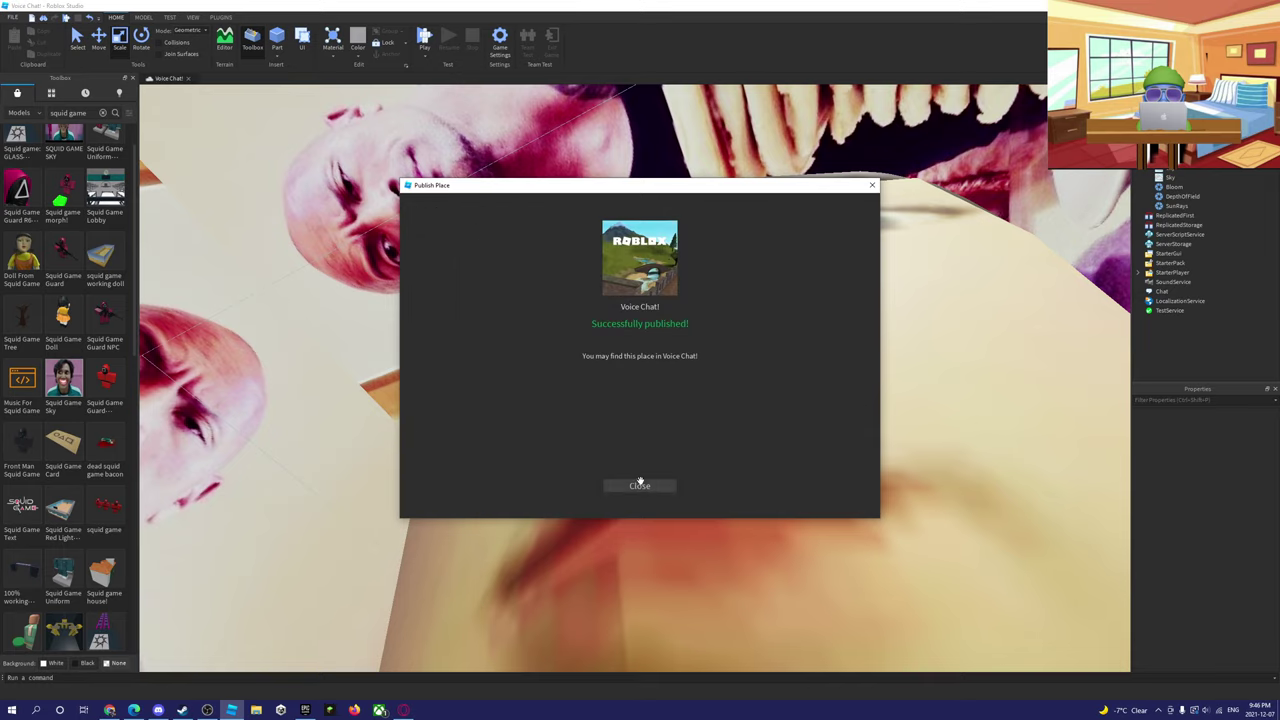
left_click(640, 485)
- Enable Spatial Voice in the game's options and save the game settings
left_click(13, 17)
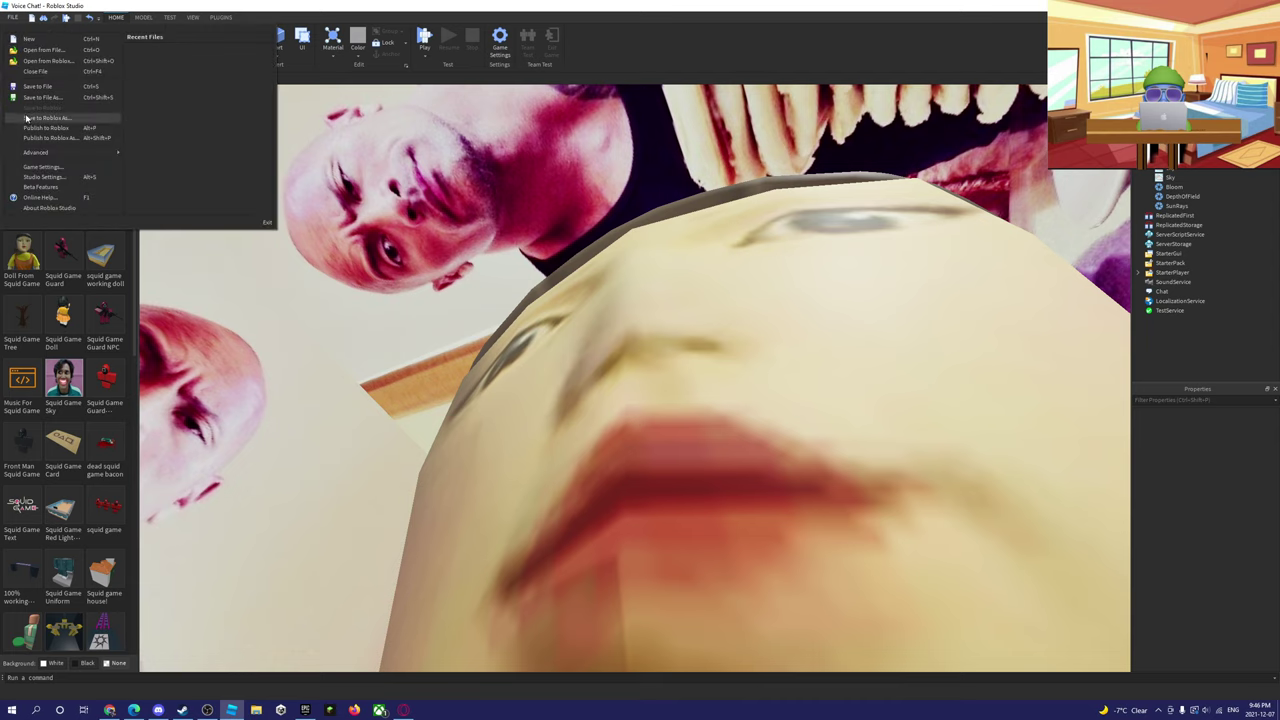
left_click(44, 167)
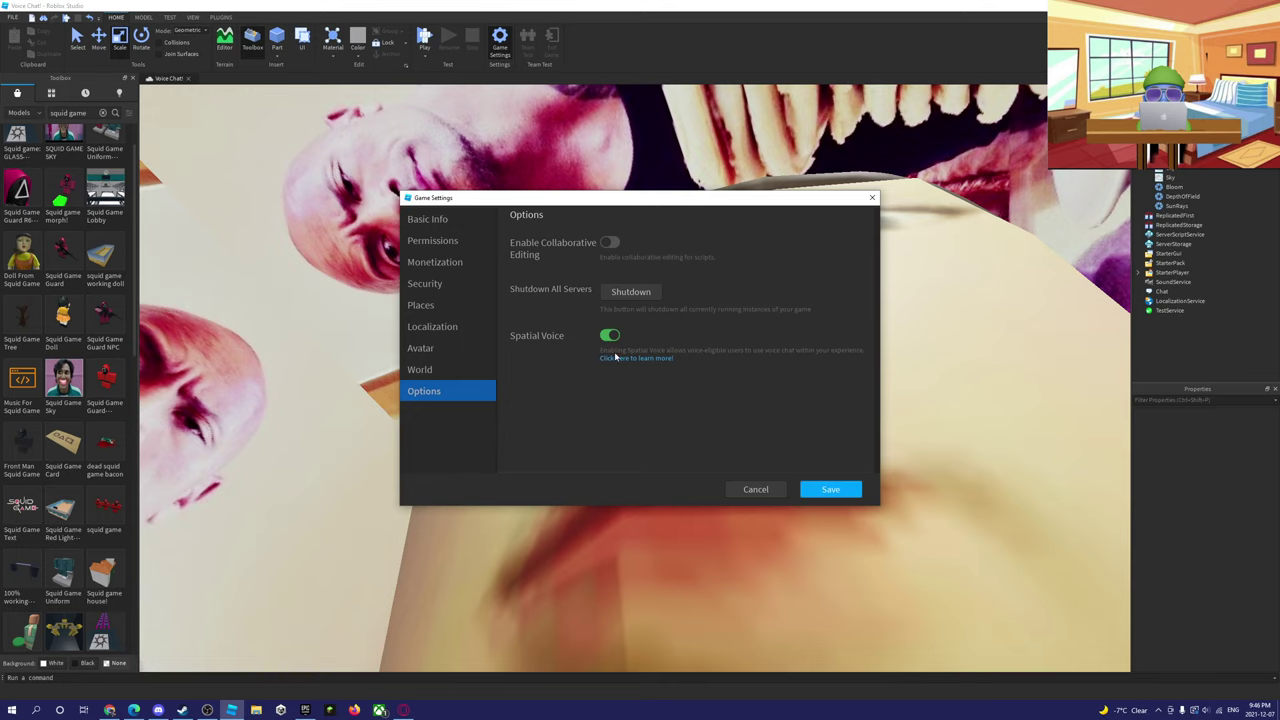
left_click(829, 490)
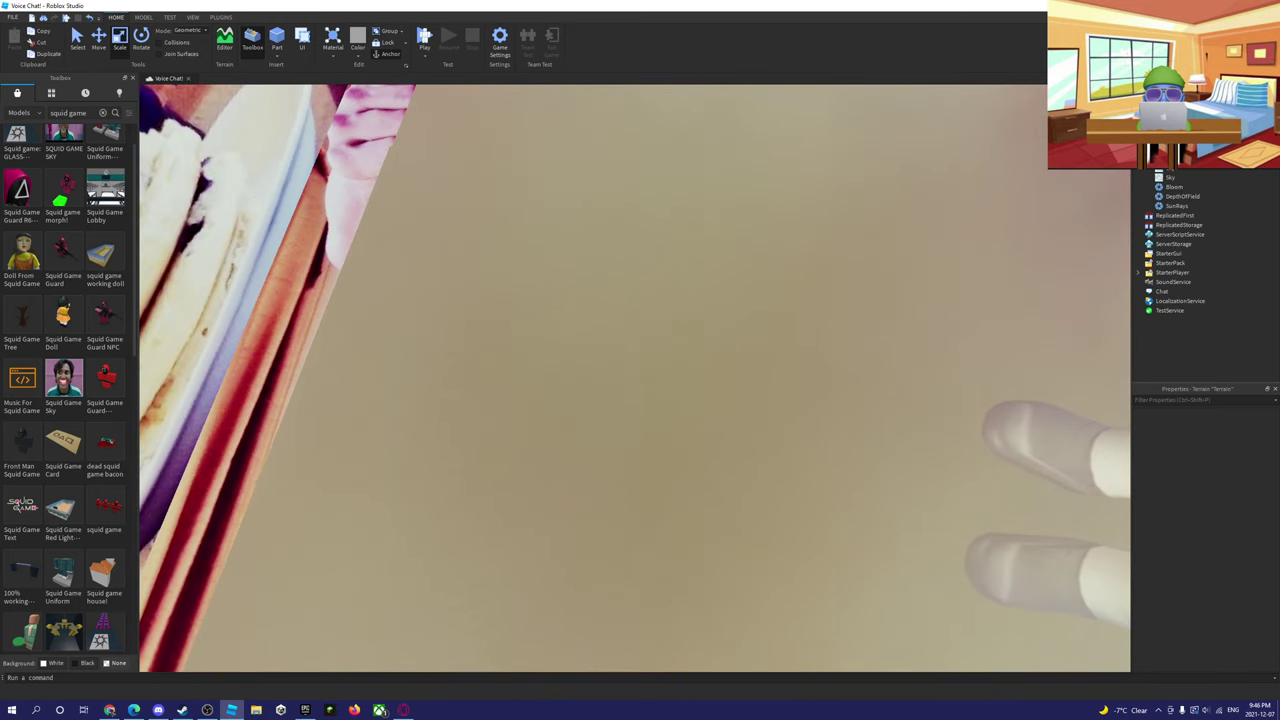
- Set the terrain's water color to bright blue (0, 170, 255)
left_click(972, 281)
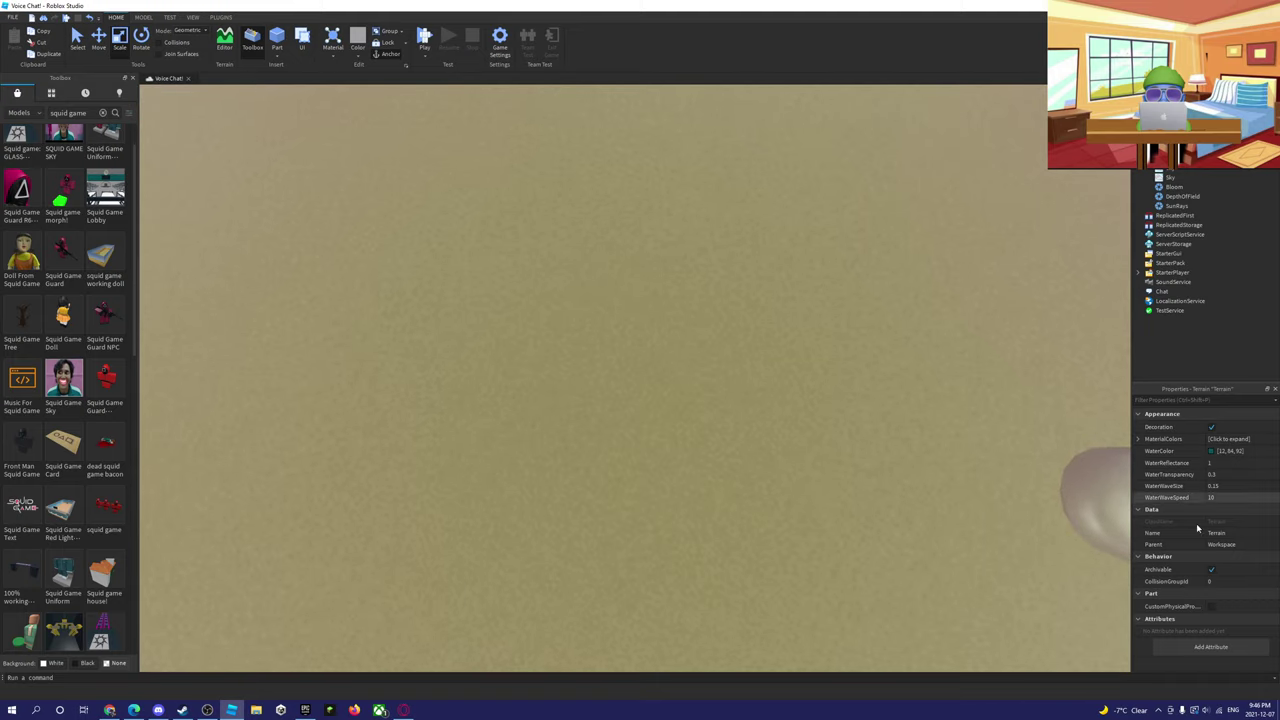
left_click(1210, 451)
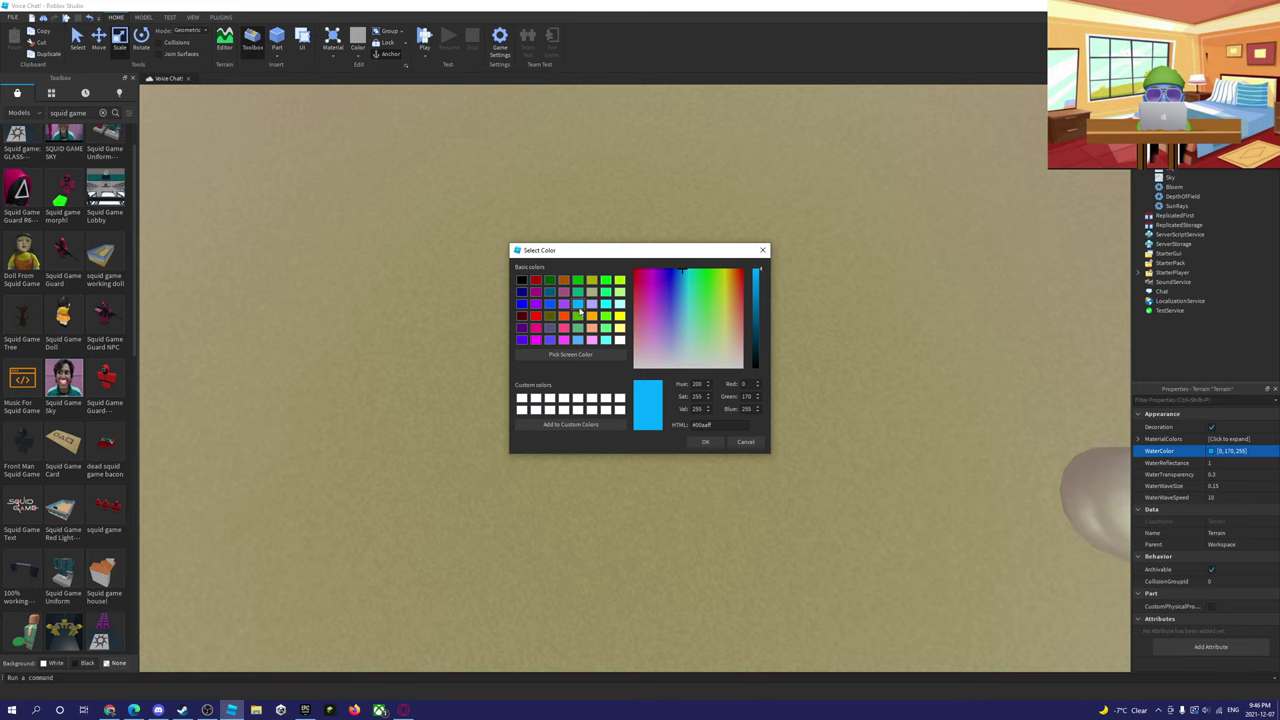
left_click(715, 449)
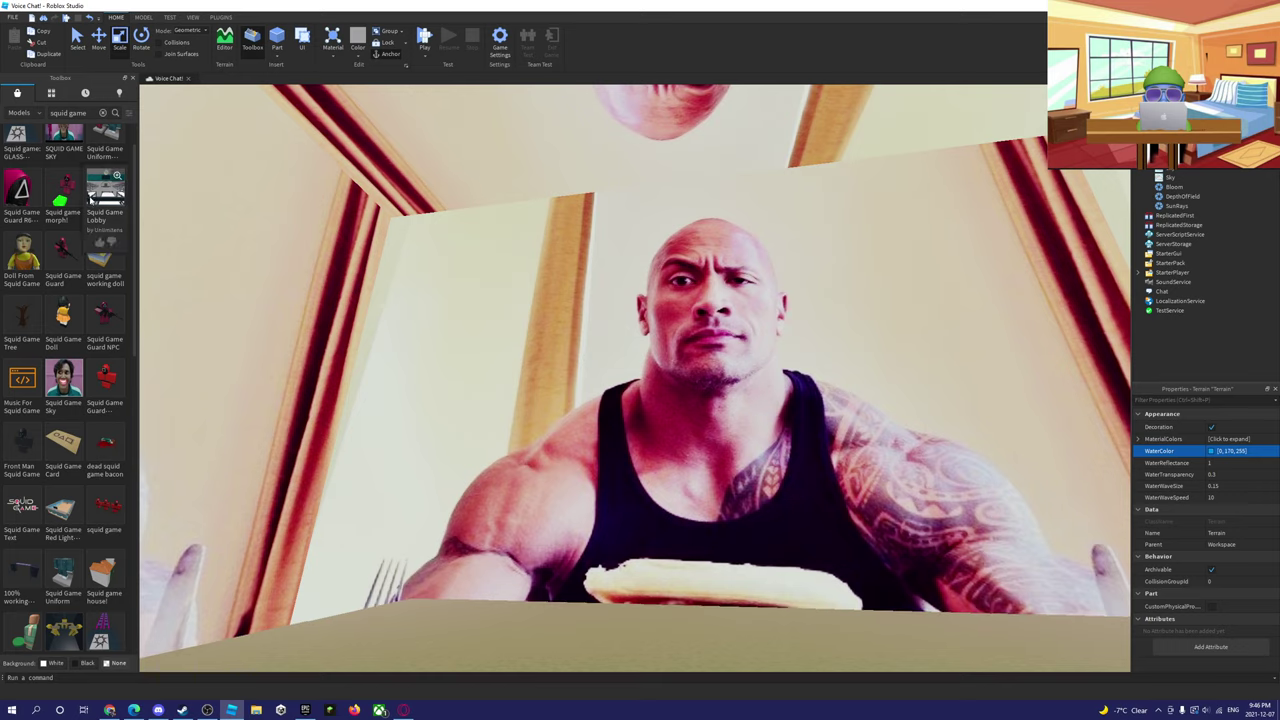
- Search the toolbox for "dwayne johnson" and insert the hooded Dwayne Johnson head model
left_click(101, 113)
type("the rocl")
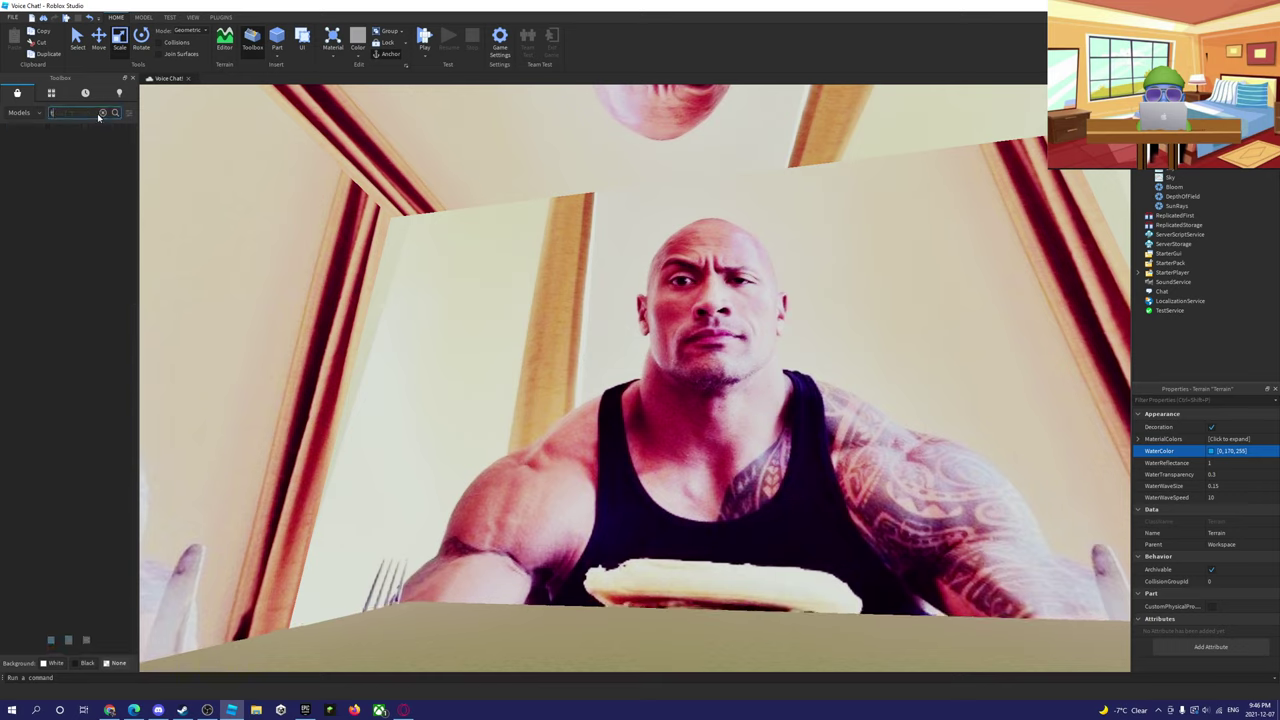
key("Return")
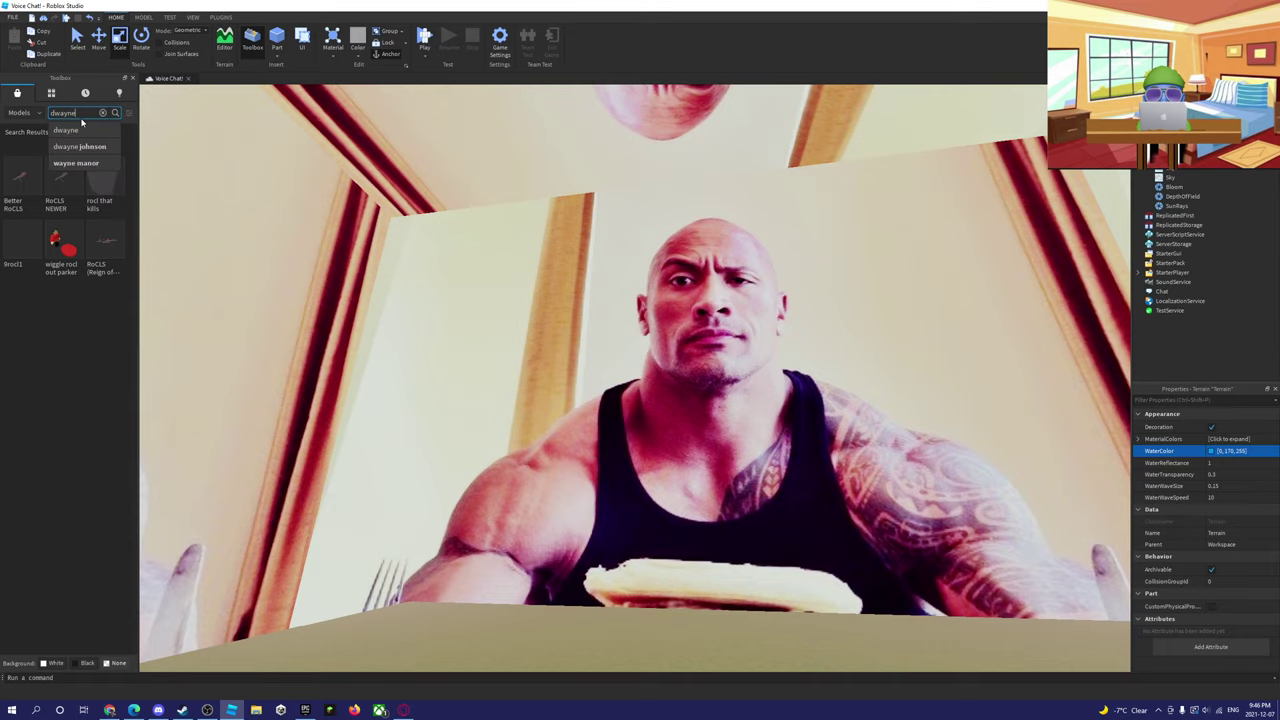
right_click_drag(498, 272, 499, 302)
left_click(20, 182)
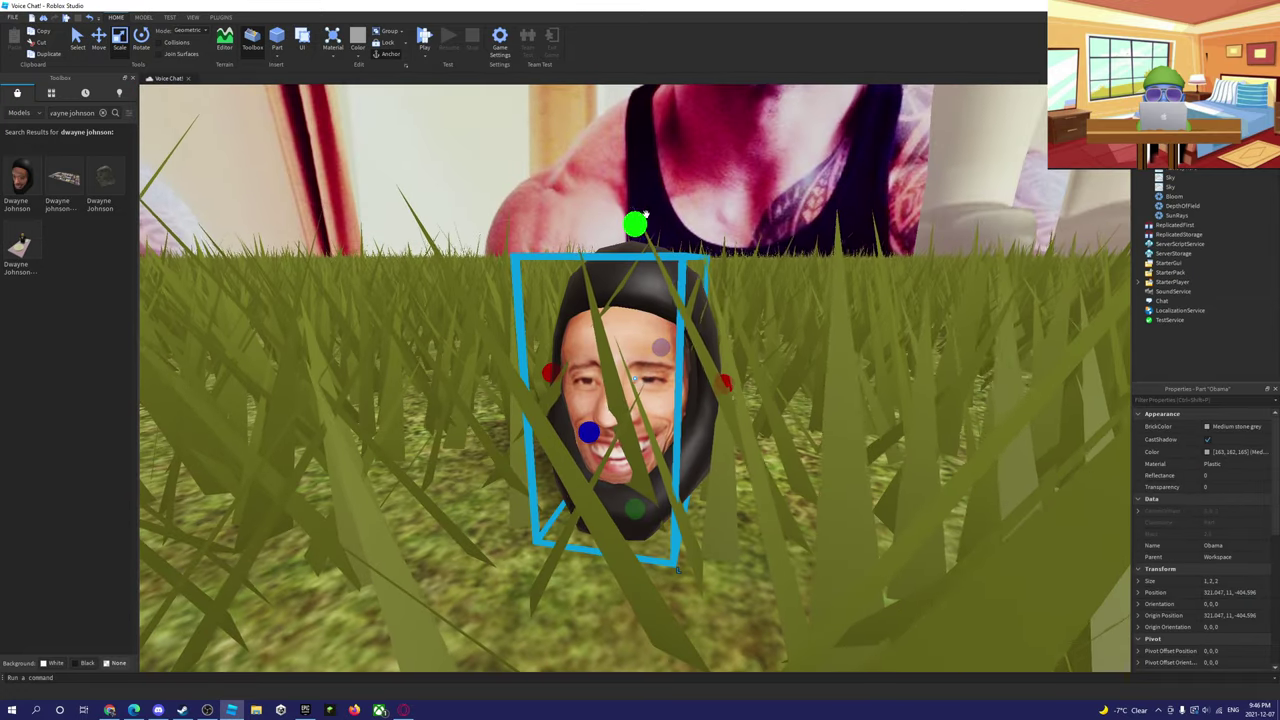
- Scale the Dwayne Johnson head up to about 75 studs wide and 70 studs tall
scroll(643, 130, "down", 8)
left_click_drag(645, 214, 640, 158)
right_click_drag(645, 214, 640, 209)
left_click_drag(726, 307, 1097, 329)
key("d")
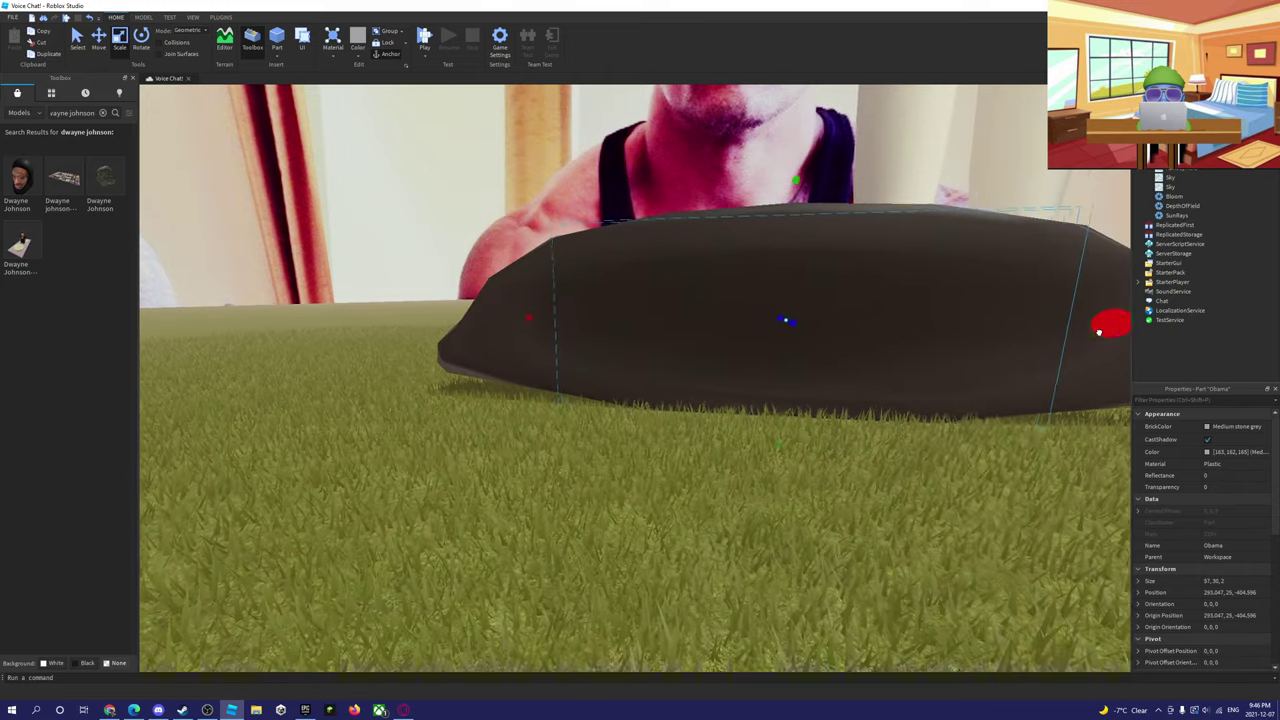
key("s")
left_click_drag(648, 234, 640, 3)
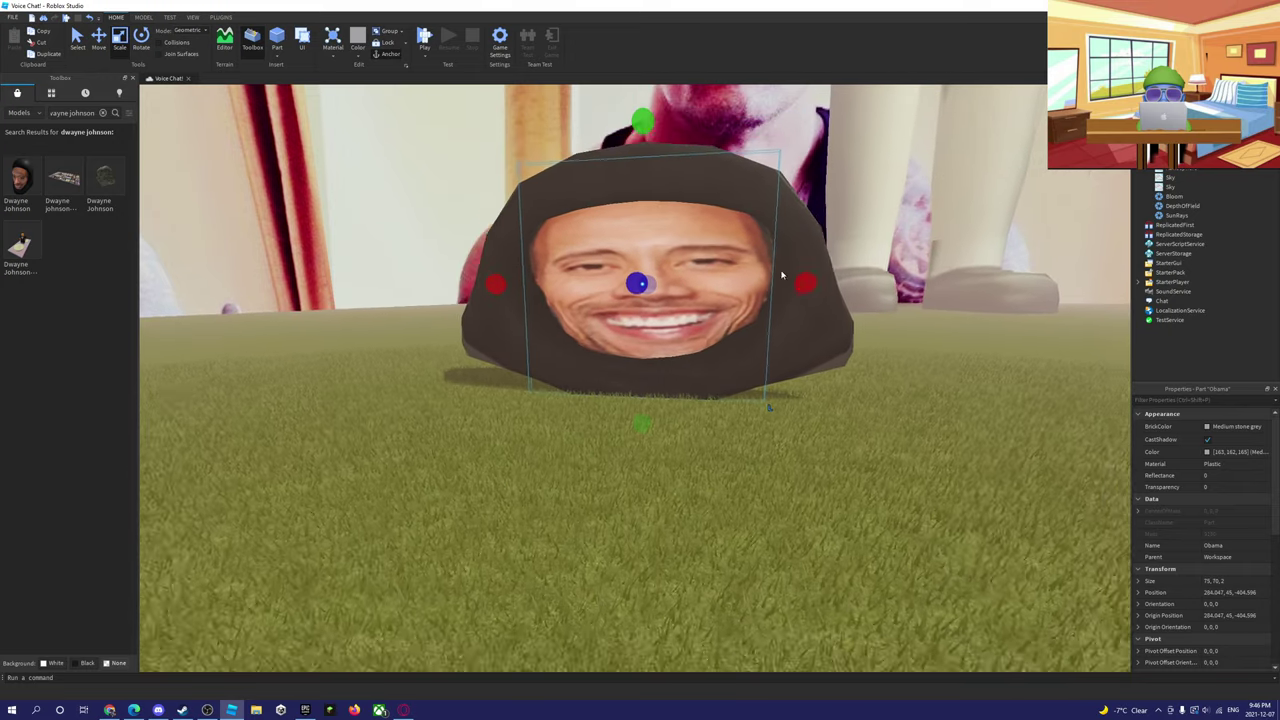
- Stretch the Dwayne Johnson head sideways to about 2048 studs wide
left_click_drag(790, 287, 843, 327)
right_click_drag(834, 327, 843, 327)
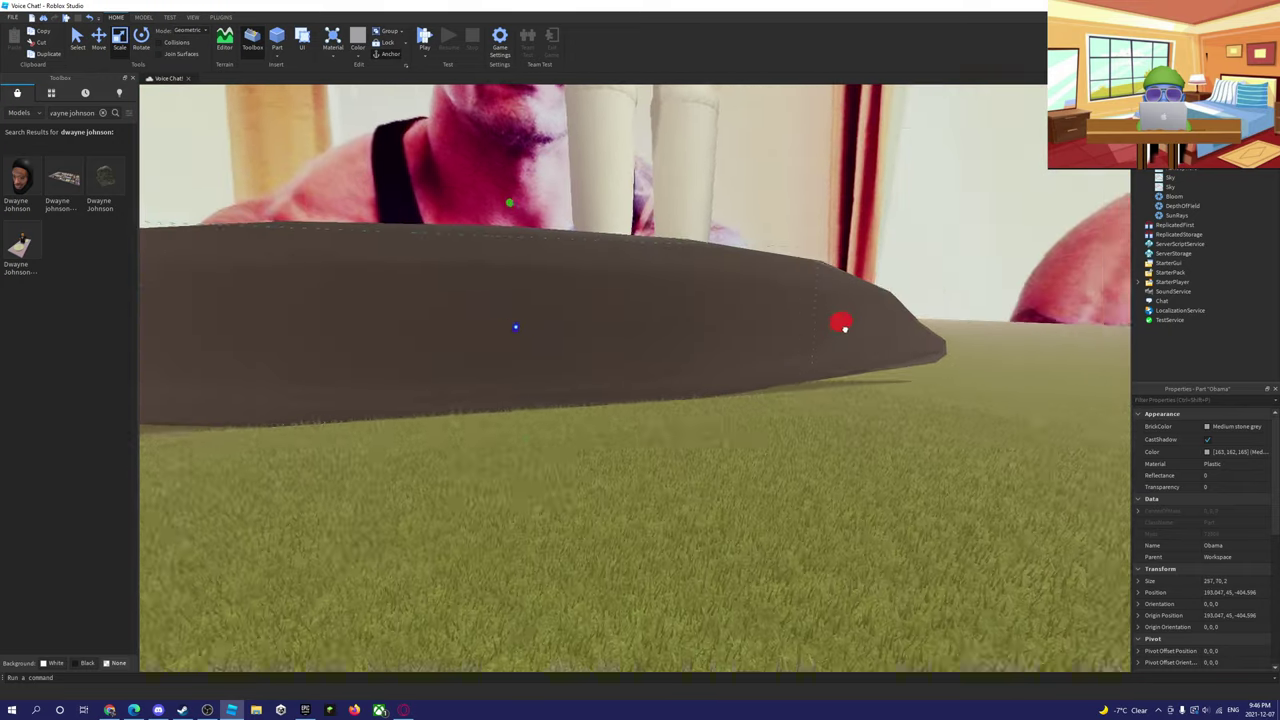
left_click_drag(843, 327, 1000, 323)
right_click_drag(843, 327, 857, 297)
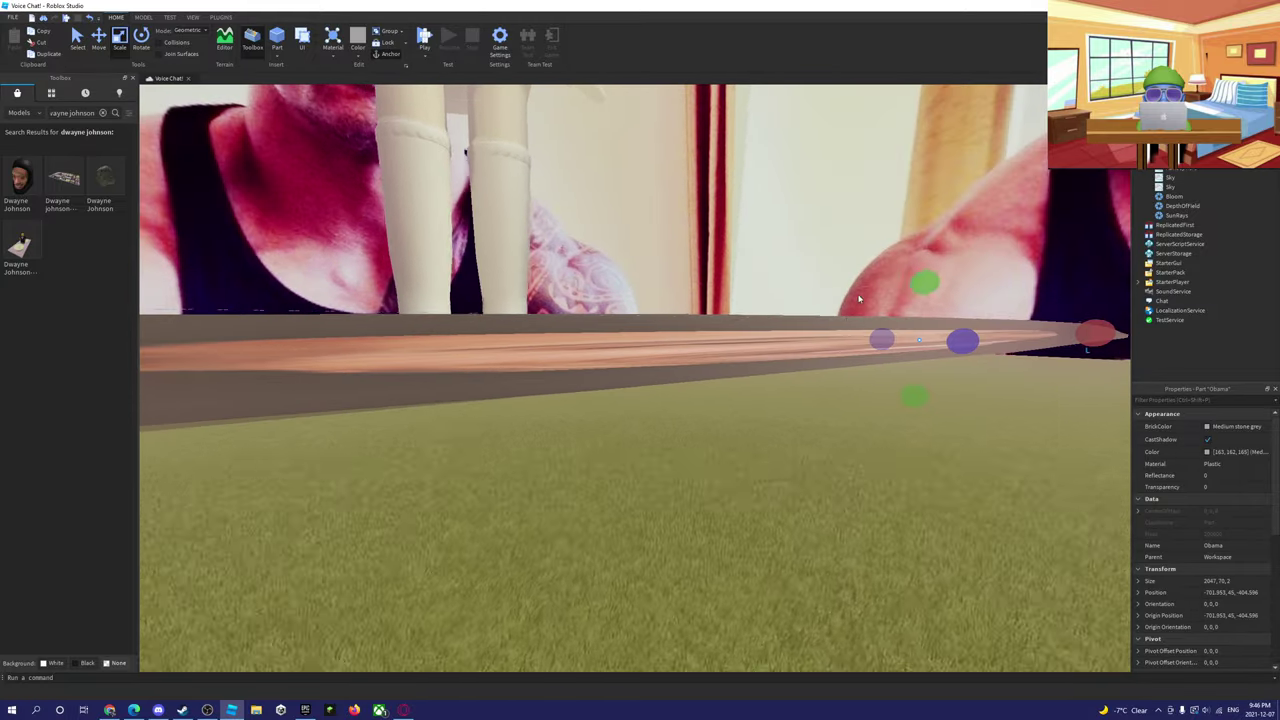
- Stretch the Dwayne Johnson head upward to about 330 studs tall
left_click_drag(886, 285, 760, 236)
right_click_drag(760, 236, 763, 236)
left_click_drag(669, 197, 686, 171)
right_click_drag(686, 171, 687, 175)
left_click(949, 250)
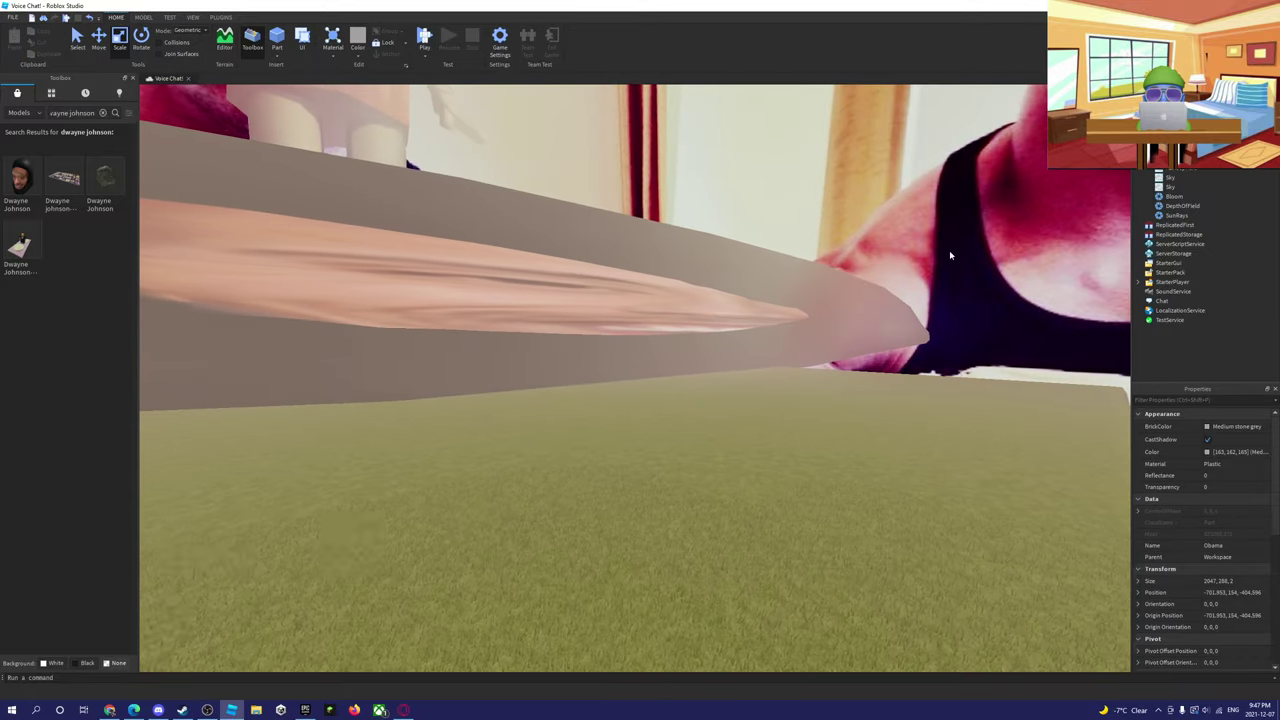
right_click_drag(914, 316, 908, 312)
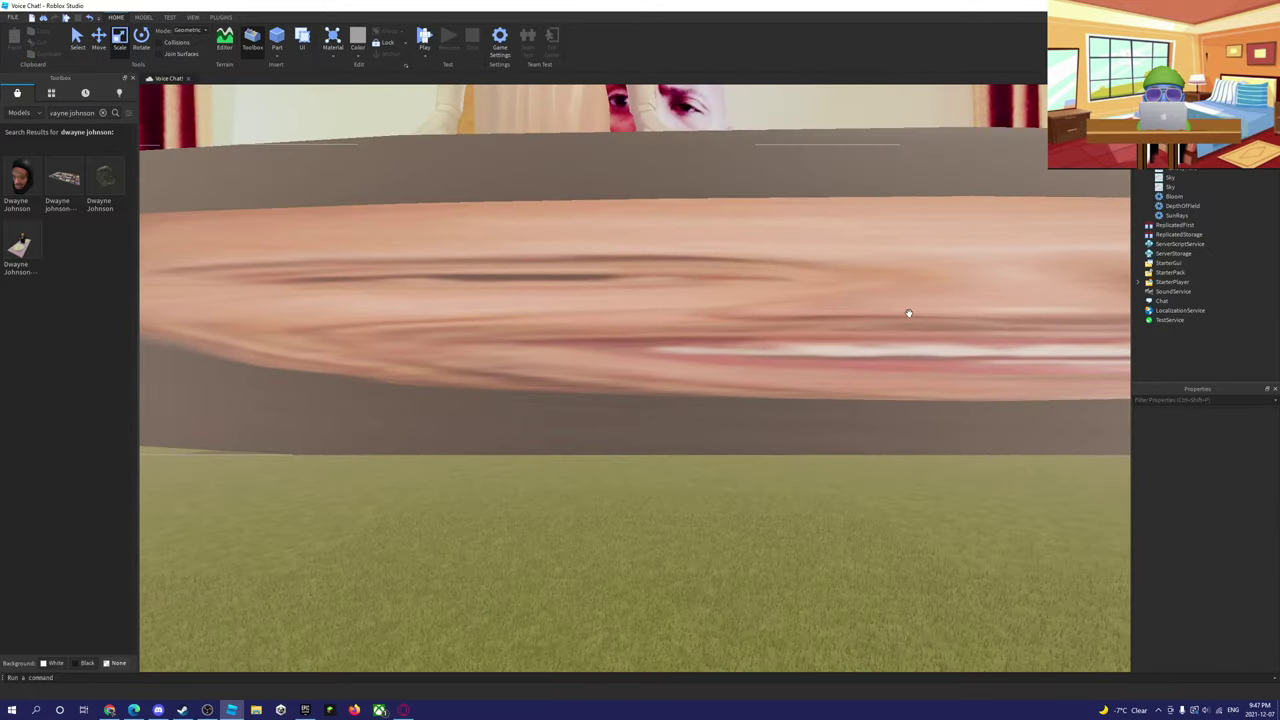
left_click(832, 281)
left_click_drag(950, 130, 947, 57)
right_click_drag(880, 130, 878, 130)
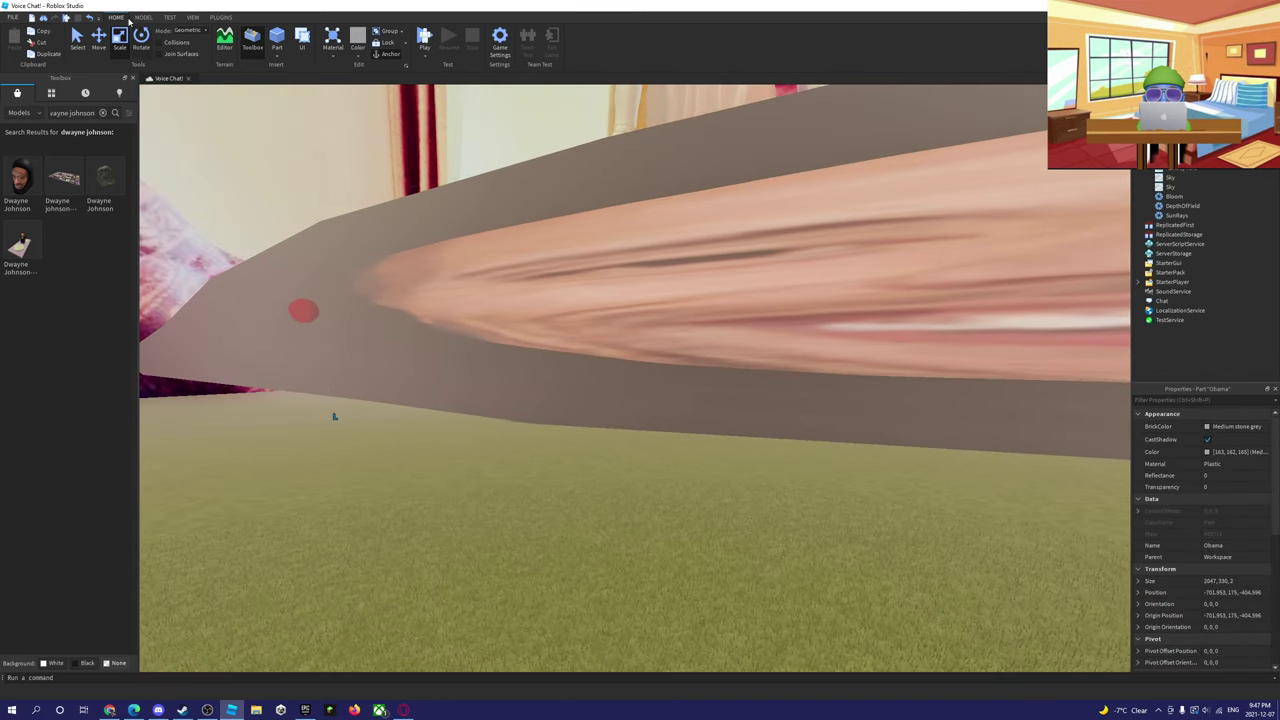
- Search the toolbox for "its about drive" and insert the pink race car model onto the grass
left_click(104, 114)
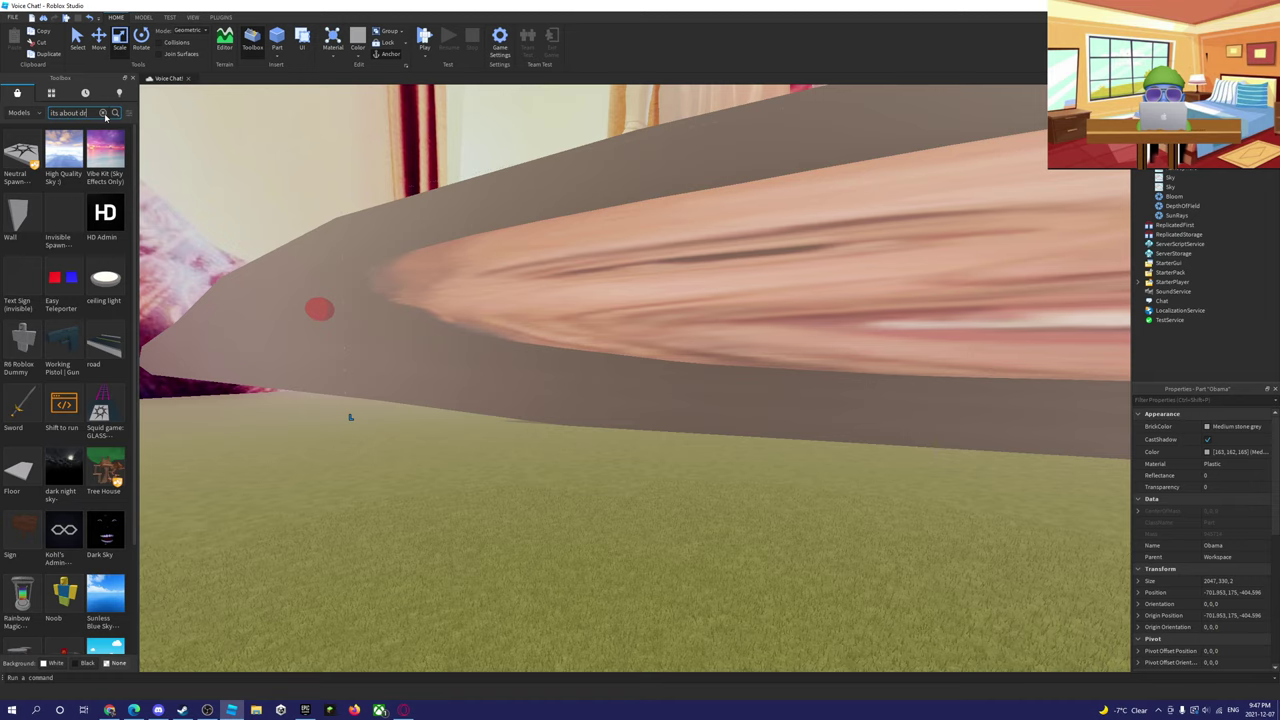
key("Return")
right_click_drag(578, 266, 575, 268)
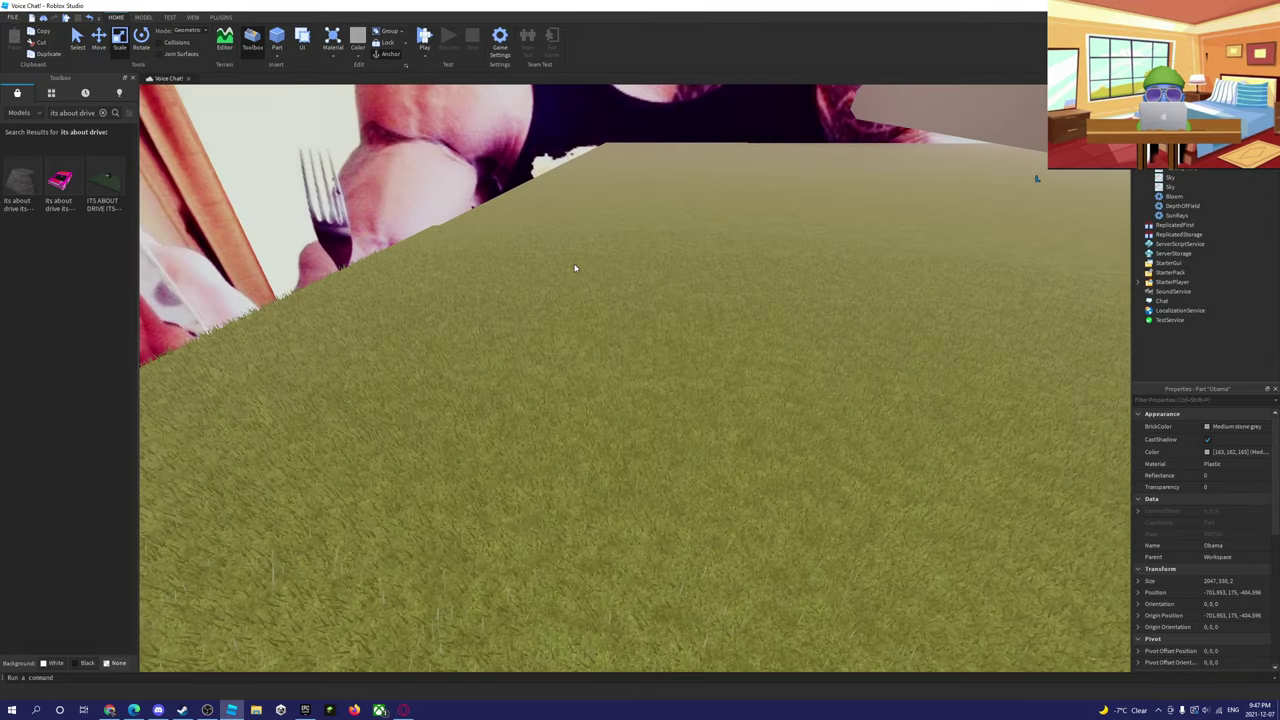
left_click(62, 181)
right_click_drag(663, 219, 665, 219)
key("w")
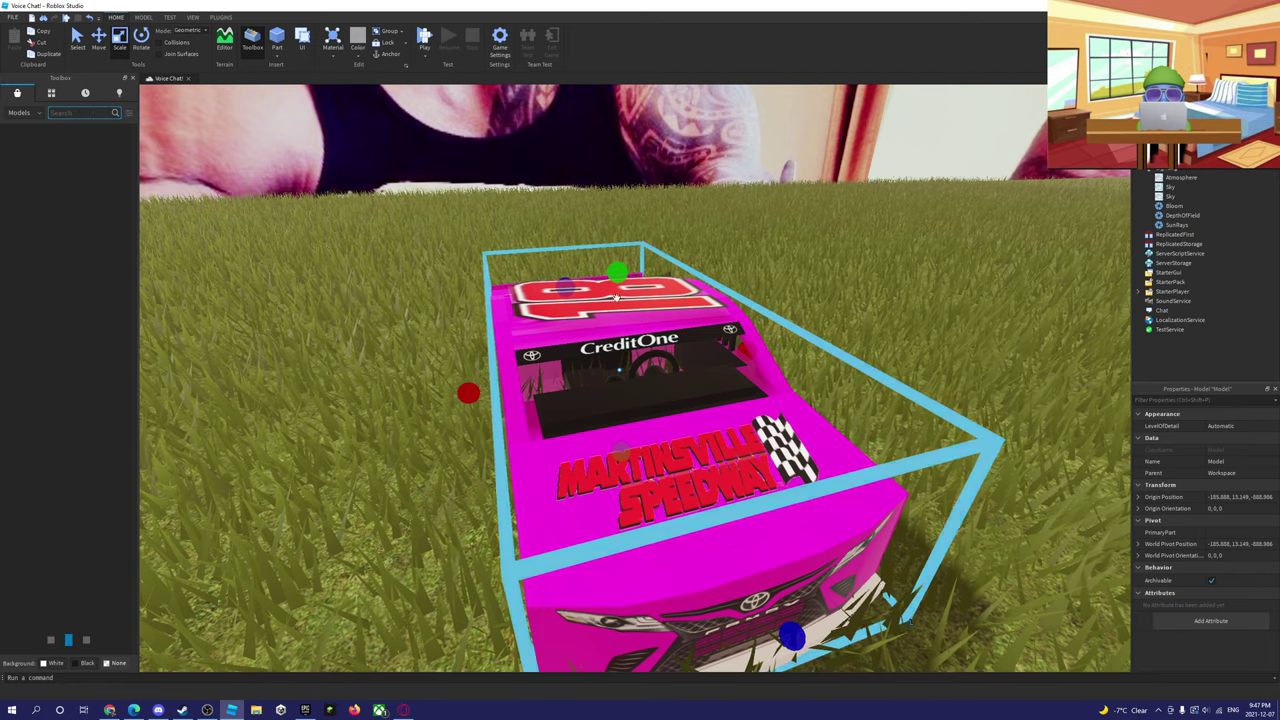
- Search the toolbox for "house" and insert the Tree House model onto the grass
right_click_drag(616, 297, 615, 297)
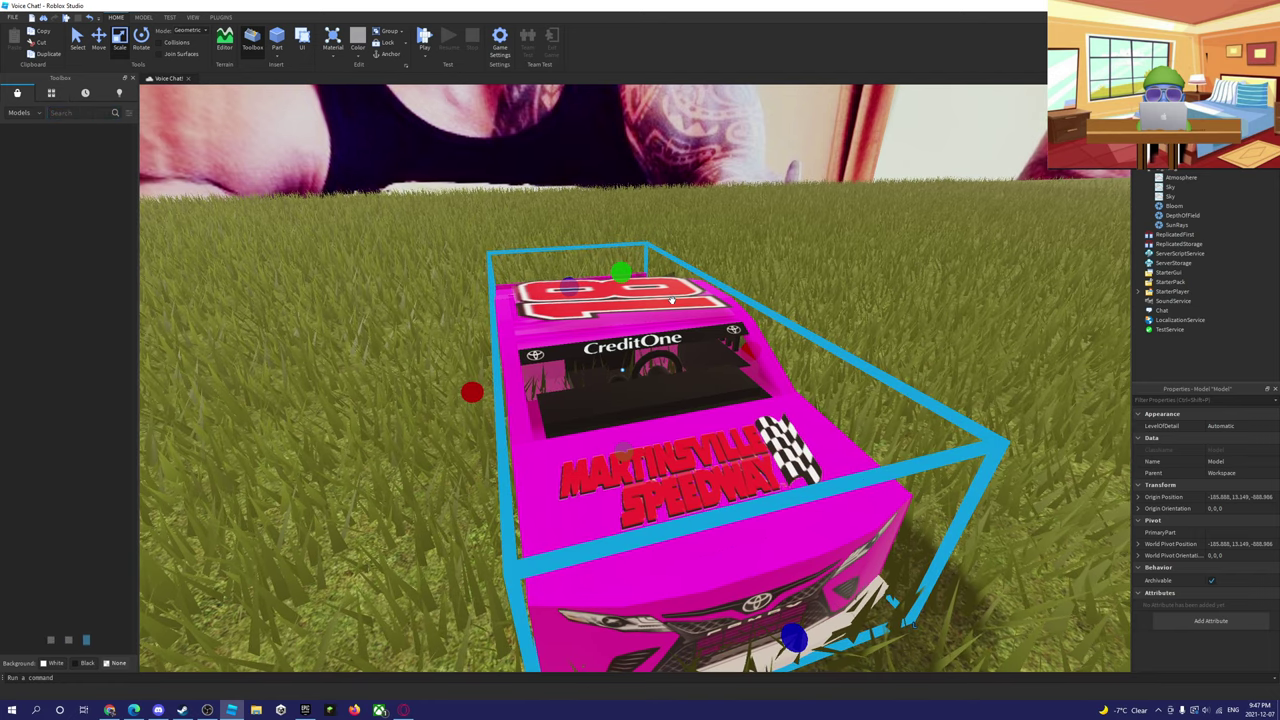
left_click(69, 128)
right_click_drag(425, 218, 452, 224)
key("s")
left_click(24, 180)
right_click_drag(321, 225, 321, 225)
key("s")
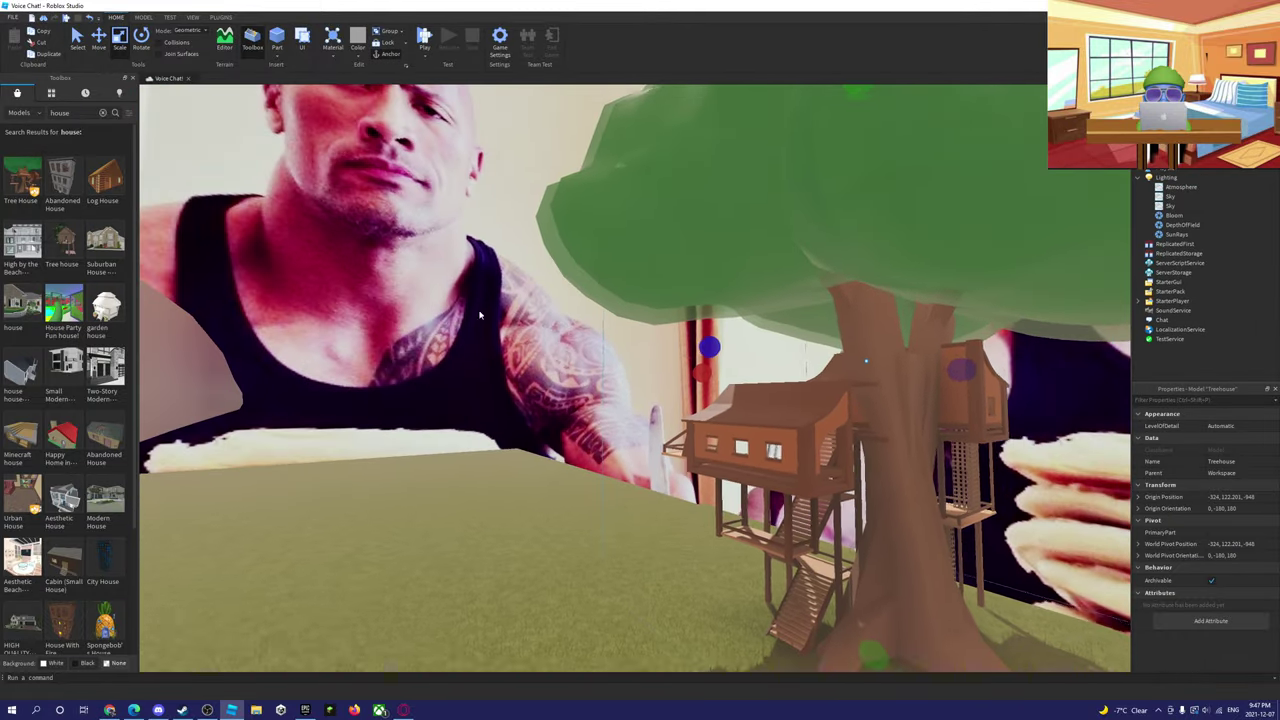
key("w")
right_click_drag(608, 342, 608, 343)
key("s")
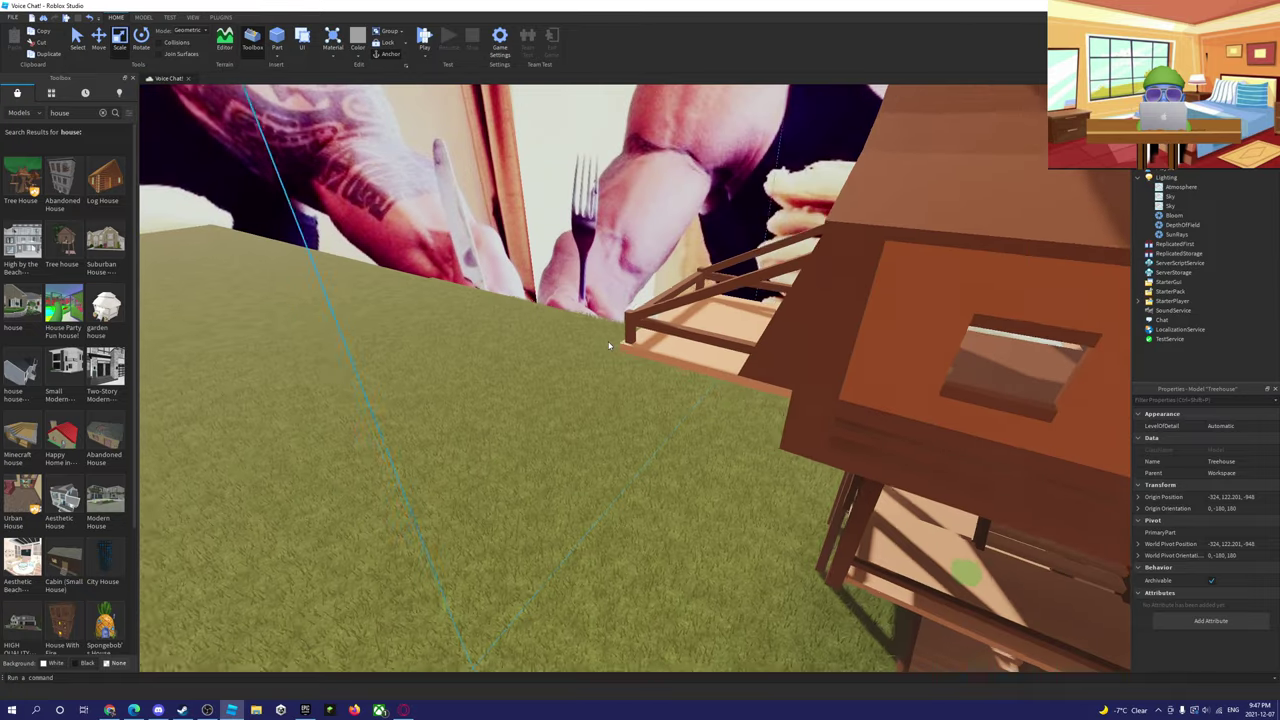
- Insert the Squid game house model from the toolbox onto the open grass
key("a")
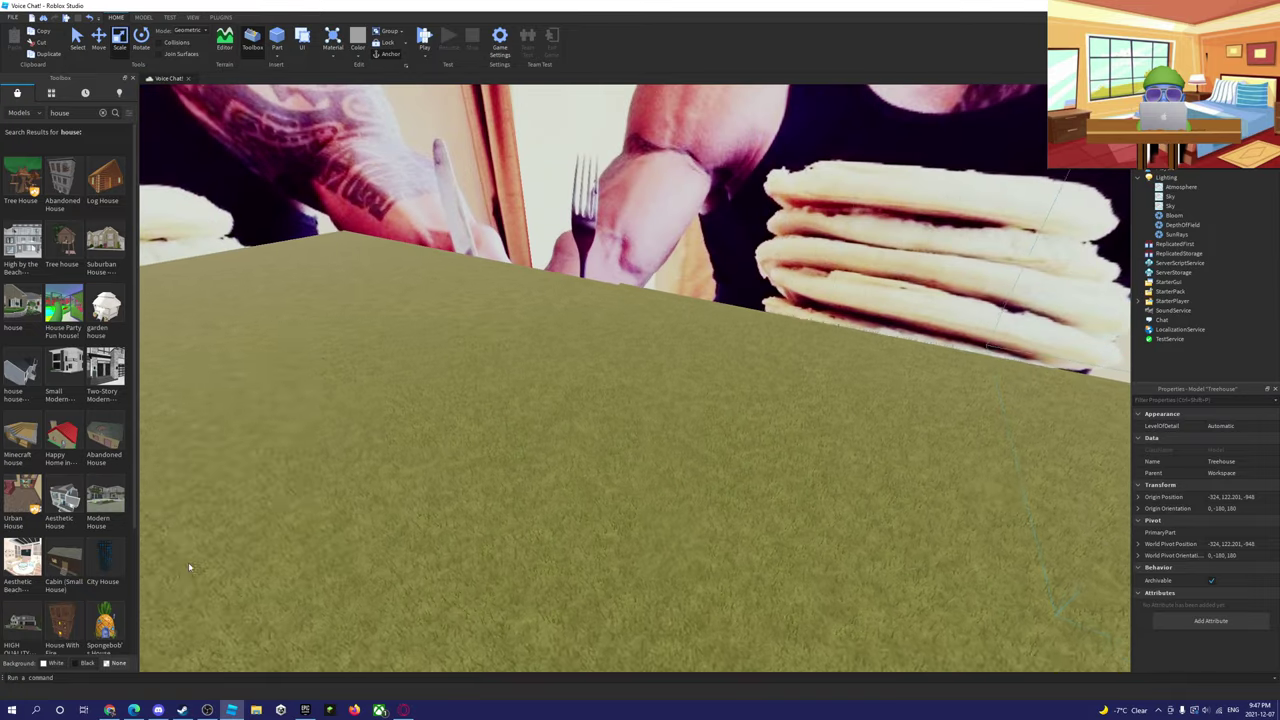
key("d")
key("s")
key("a")
scroll(96, 568, "down", 2)
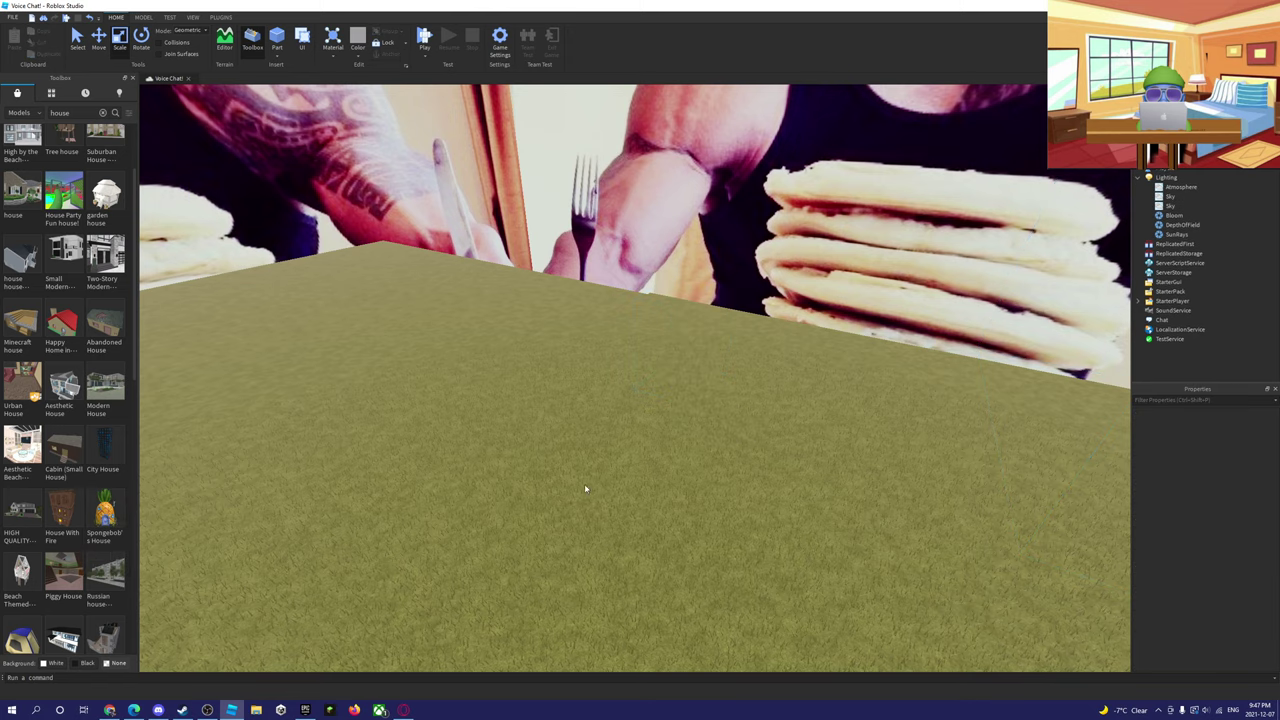
left_click_drag(616, 318, 525, 350)
key("Delete")
scroll(65, 530, "down", 2)
scroll(105, 584, "down", 2)
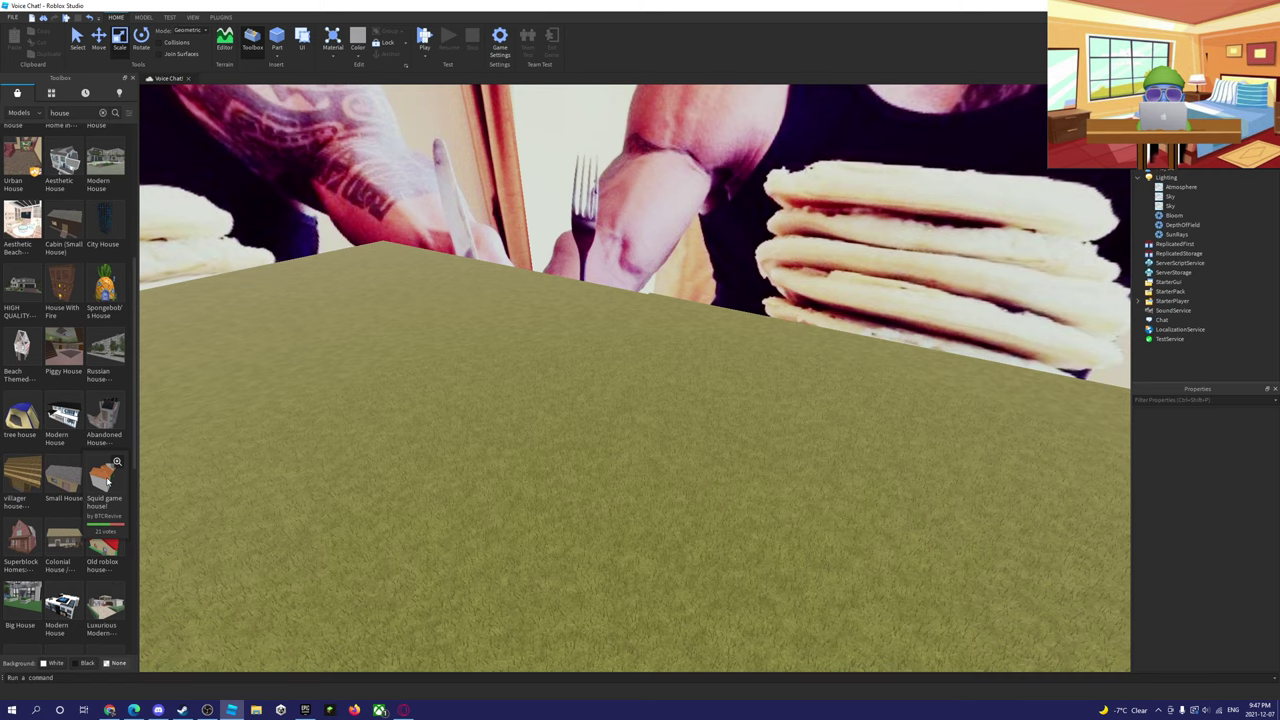
left_click_drag(106, 482, 623, 399)
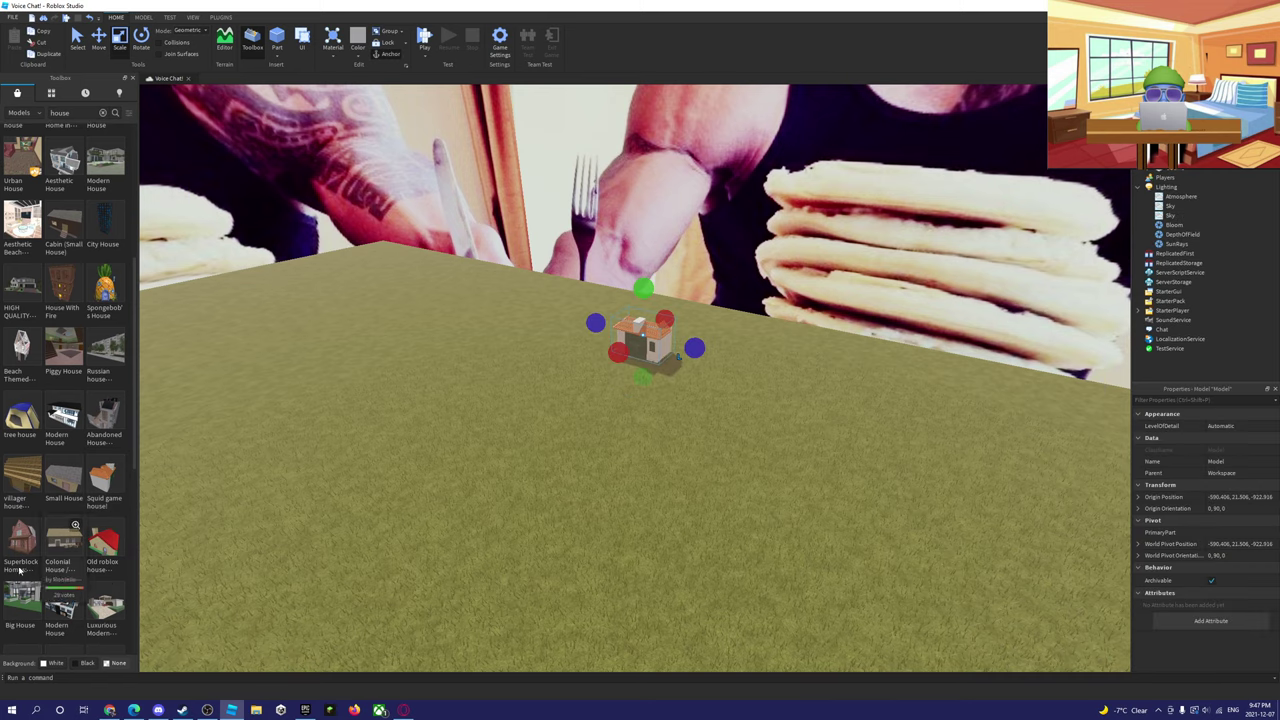
- Enlarge the Squid game house and add the white flat-roofed modern house with trees near it
scroll(60, 560, "down", 2)
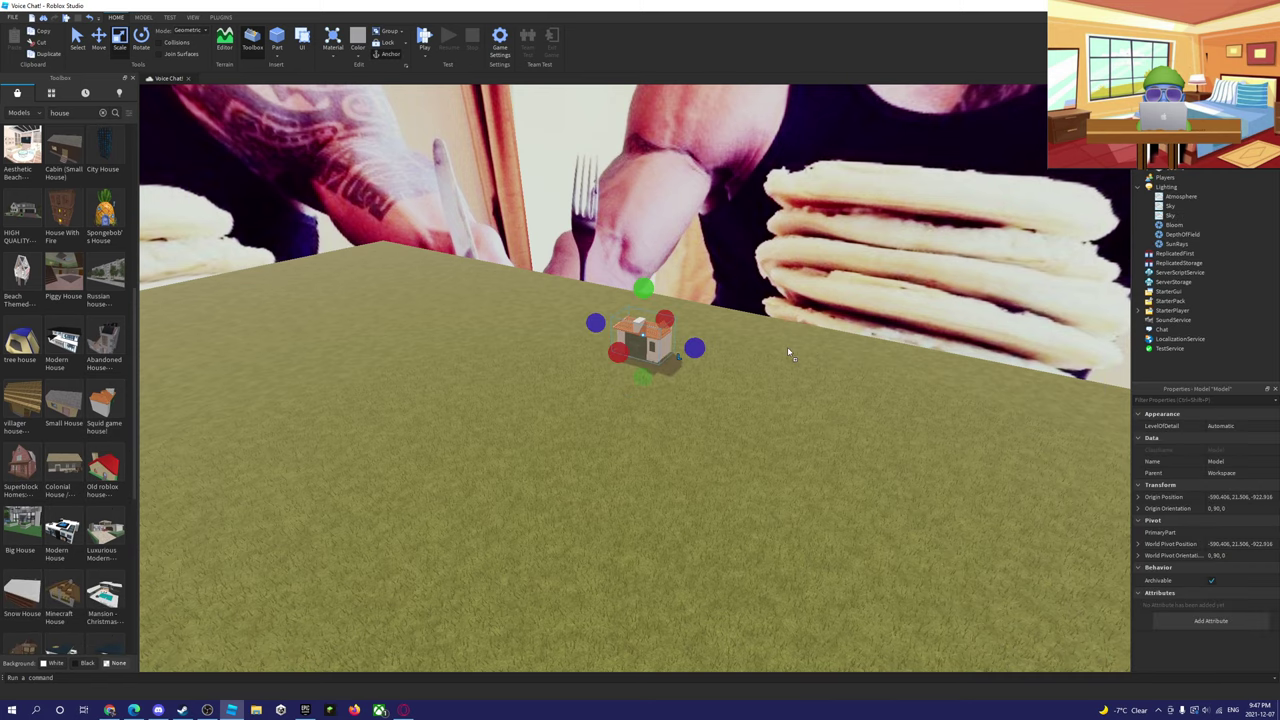
left_click_drag(855, 420, 474, 322)
left_click_drag(640, 349, 844, 462)
right_click_drag(871, 462, 844, 462)
left_click_drag(844, 462, 577, 408)
left_click_drag(571, 345, 480, 140)
left_click(508, 130)
right_click_drag(560, 325, 538, 325)
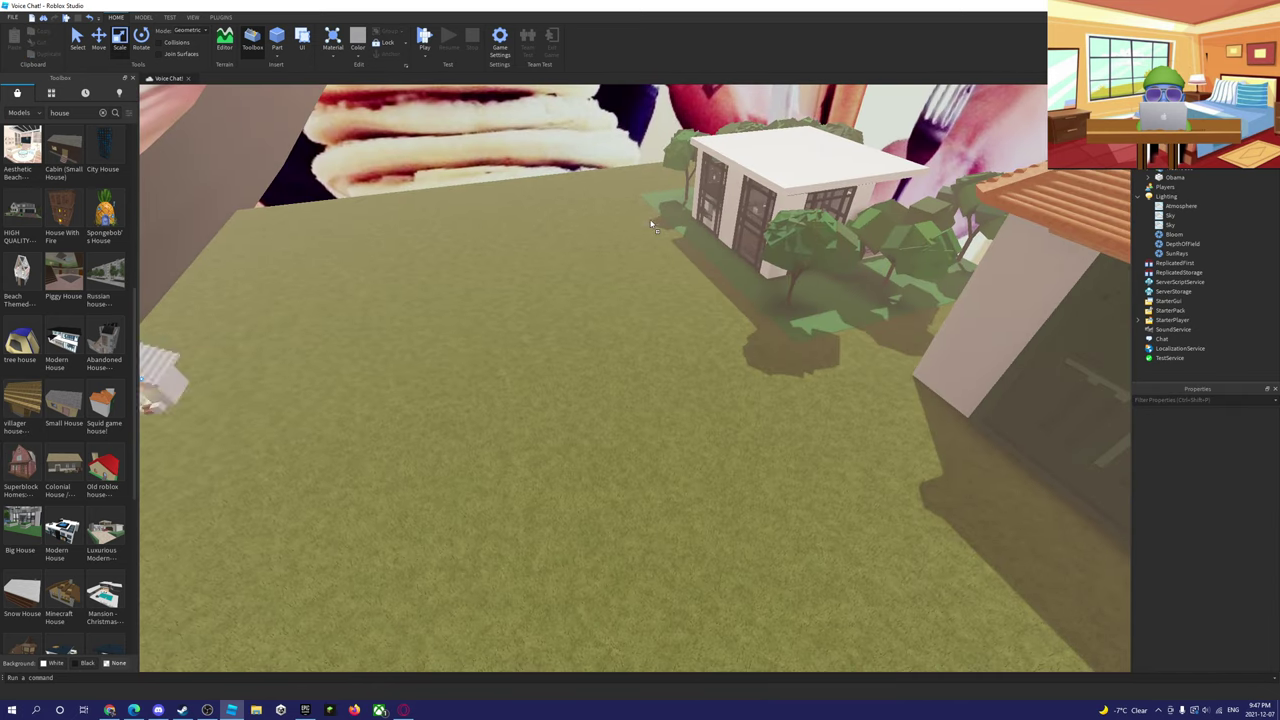
- Insert the villager house model on the open grass and scale it up to tower over the other buildings
scroll(600, 206, "down", 3)
left_click_drag(520, 178, 596, 204)
right_click_drag(600, 206, 596, 204)
left_click_drag(596, 204, 600, 94)
scroll(640, 353, "up", 2)
left_click_drag(610, 350, 523, 422)
right_click_drag(385, 325, 377, 391)
key("d")
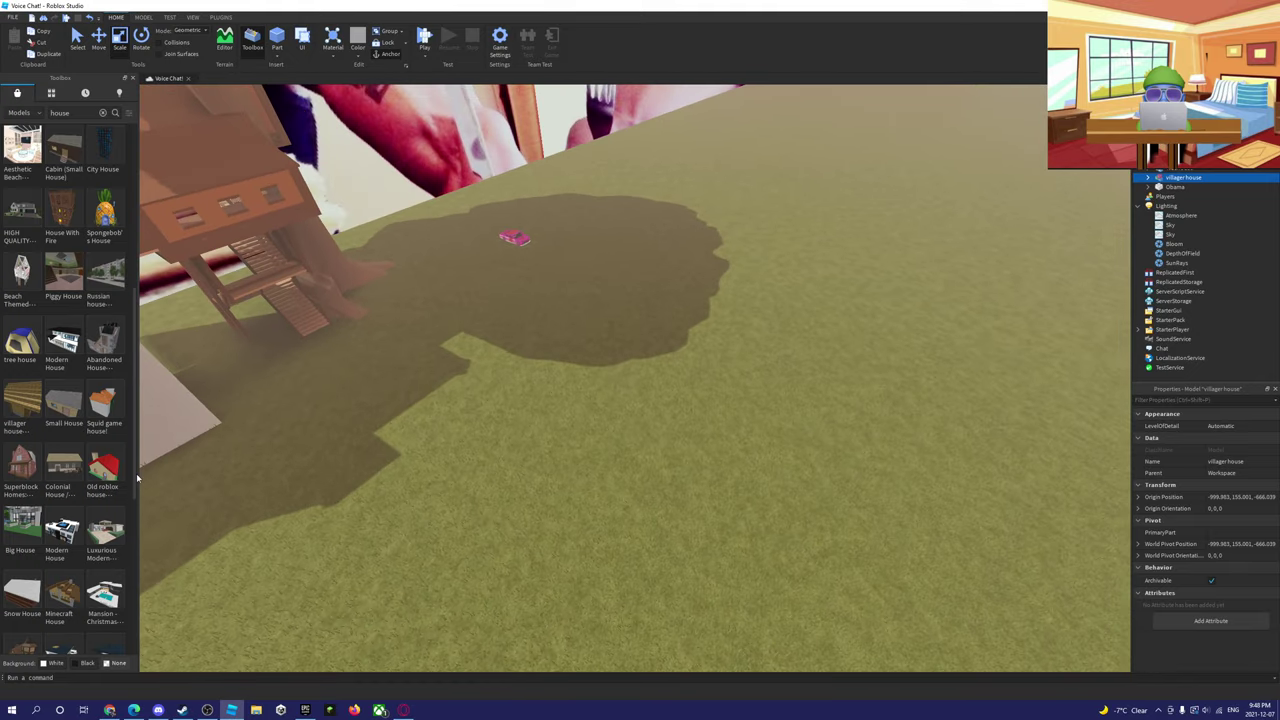
- Insert the multi-level Brookhaven house model onto the empty grass near the stretched Dwayne Johnson head
scroll(116, 490, "down", 3)
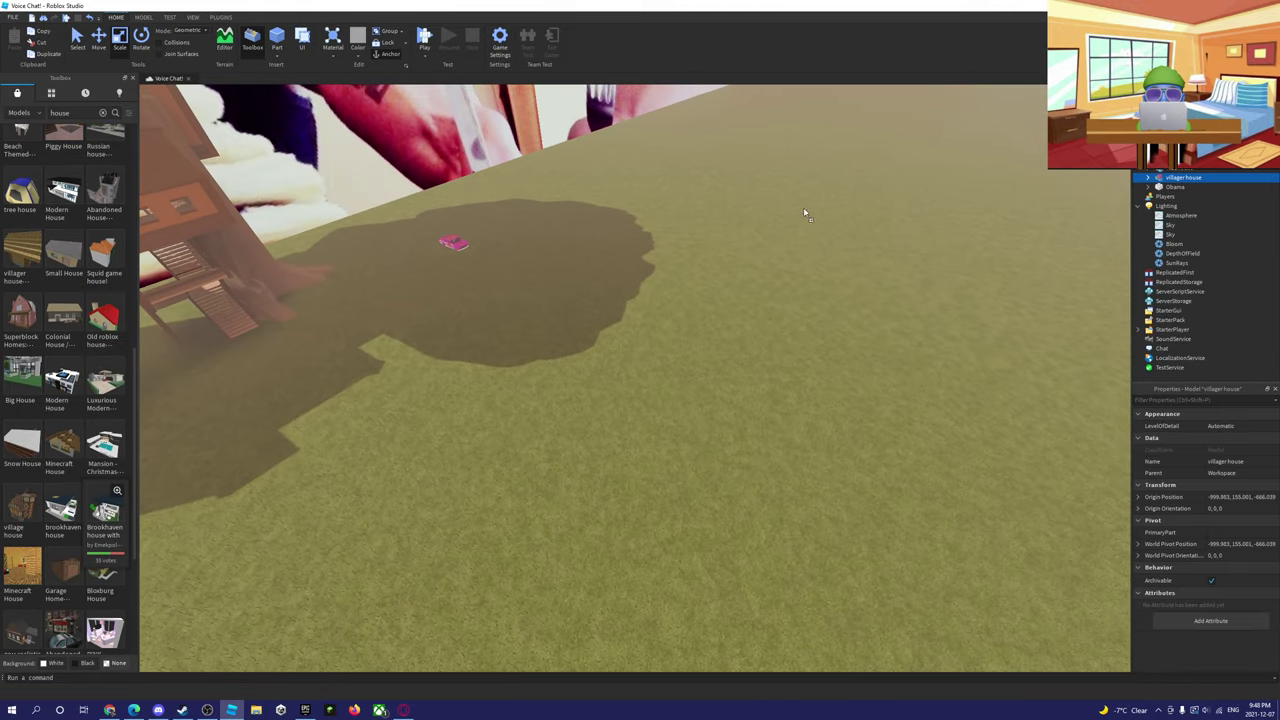
left_click_drag(803, 207, 763, 264)
right_click_drag(635, 318, 706, 274)
key("w")
left_click_drag(700, 295, 838, 612)
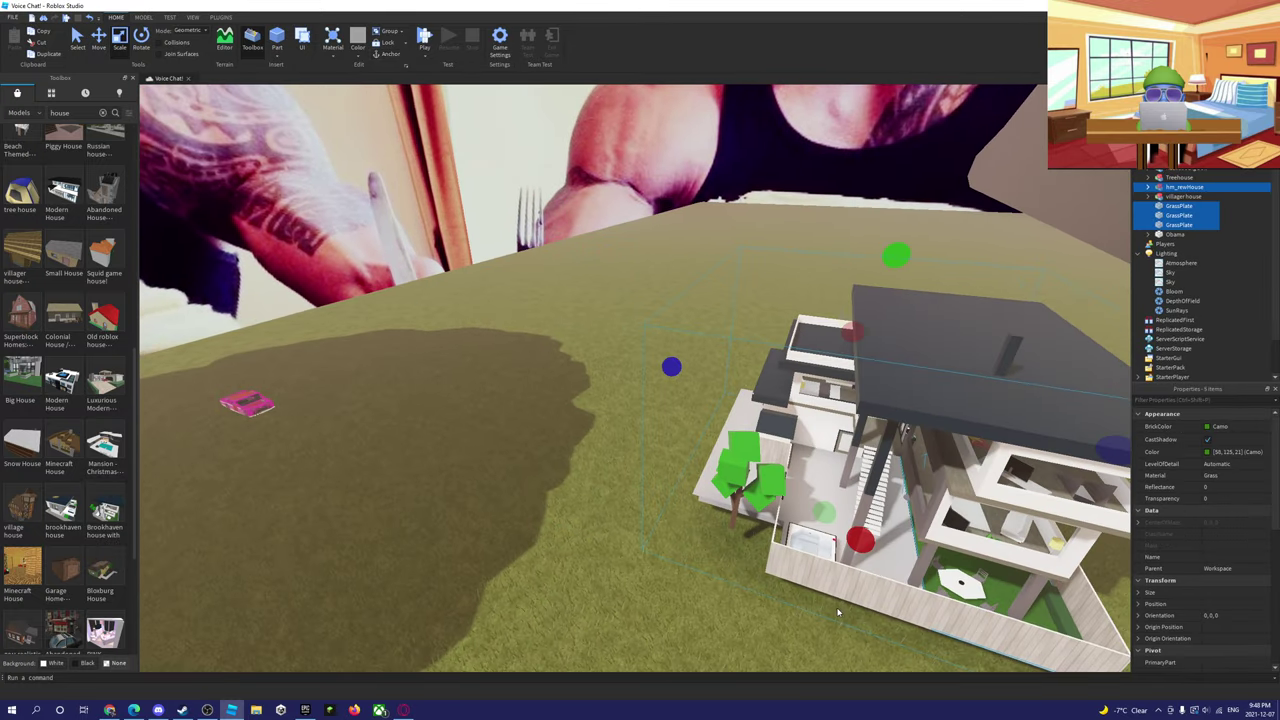
right_click_drag(838, 612, 697, 286)
key("w")
key("s")
key("s")
key("a")
key("s")
left_click_drag(730, 328, 702, 399)
right_click_drag(702, 399, 700, 401)
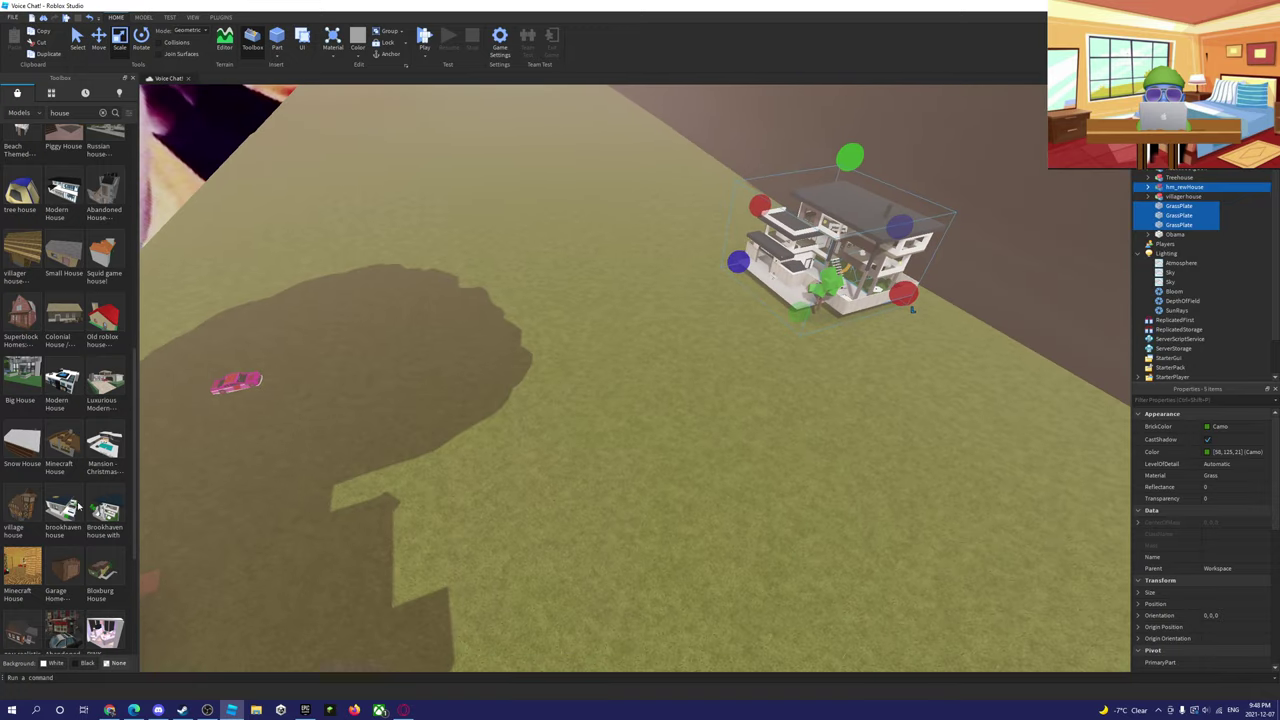
- Insert the white-roofed wooden house between the race car and the Brookhaven house and scale it up several times
key("d")
key("w")
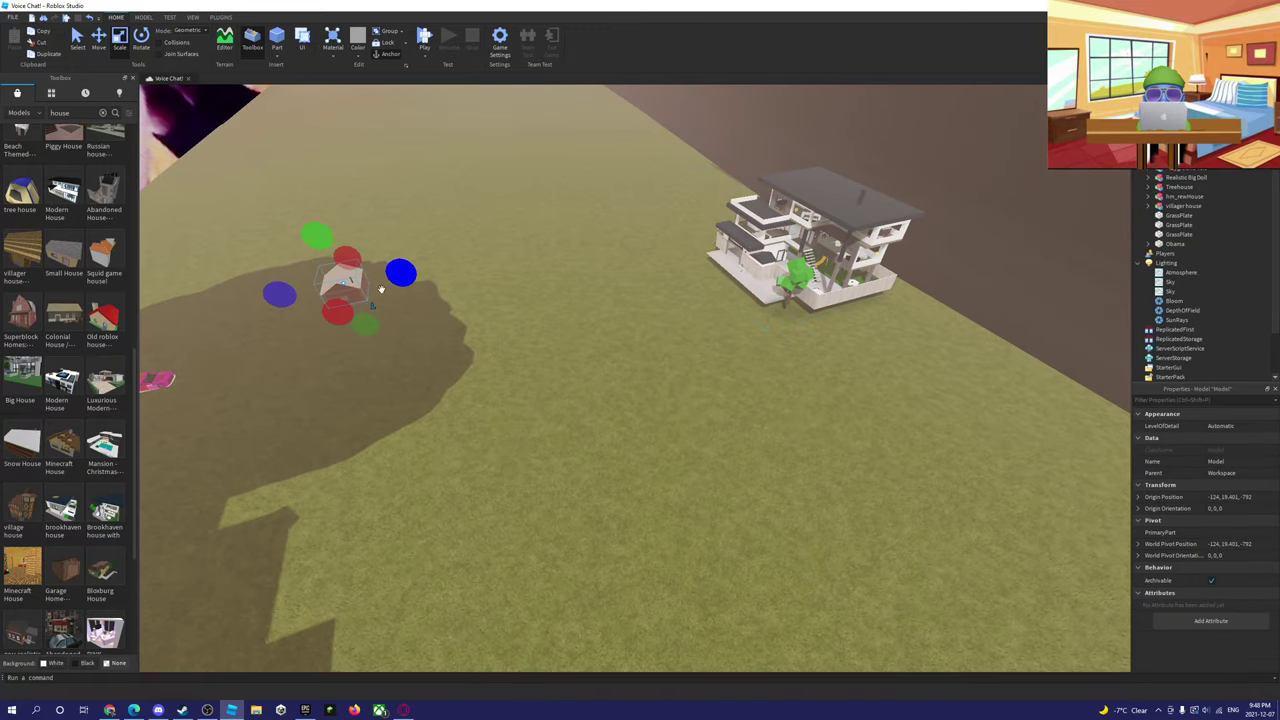
left_click_drag(436, 253, 410, 95)
scroll(463, 231, "down", 3)
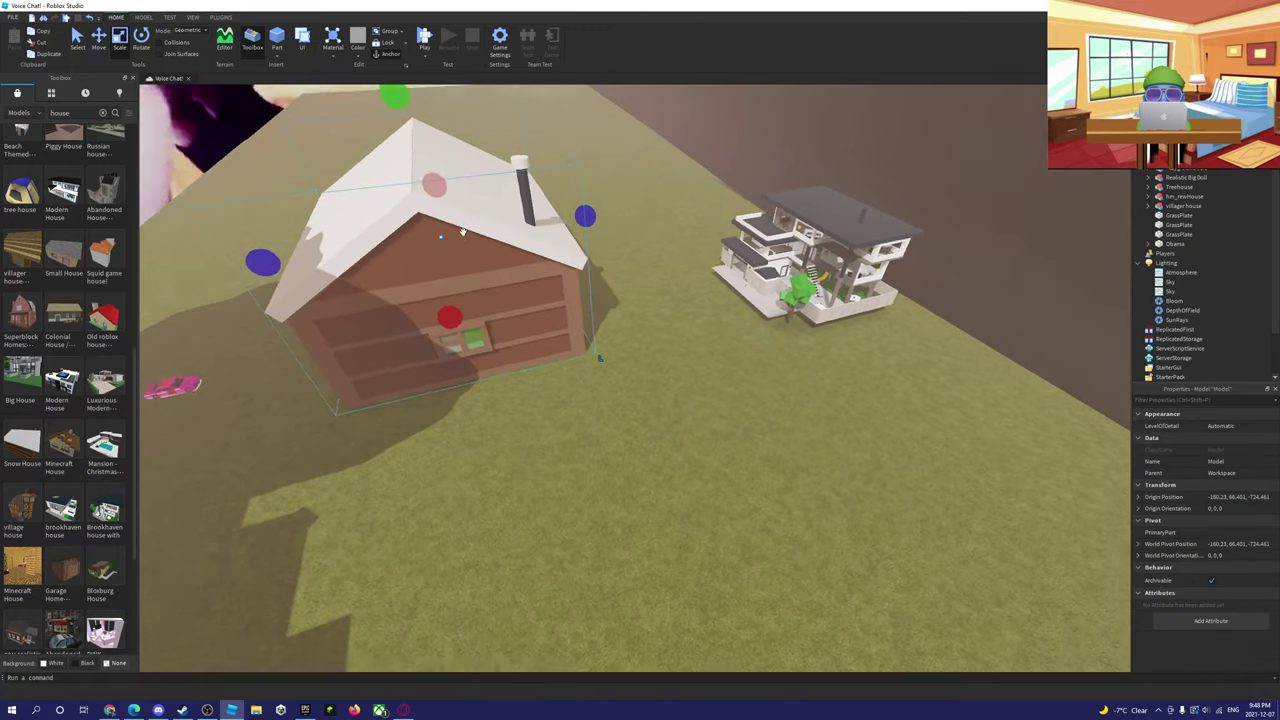
- Browse further down the toolbox's house models for more buildings
right_click_drag(618, 472, 618, 472)
key("d")
right_click_drag(432, 479, 432, 479)
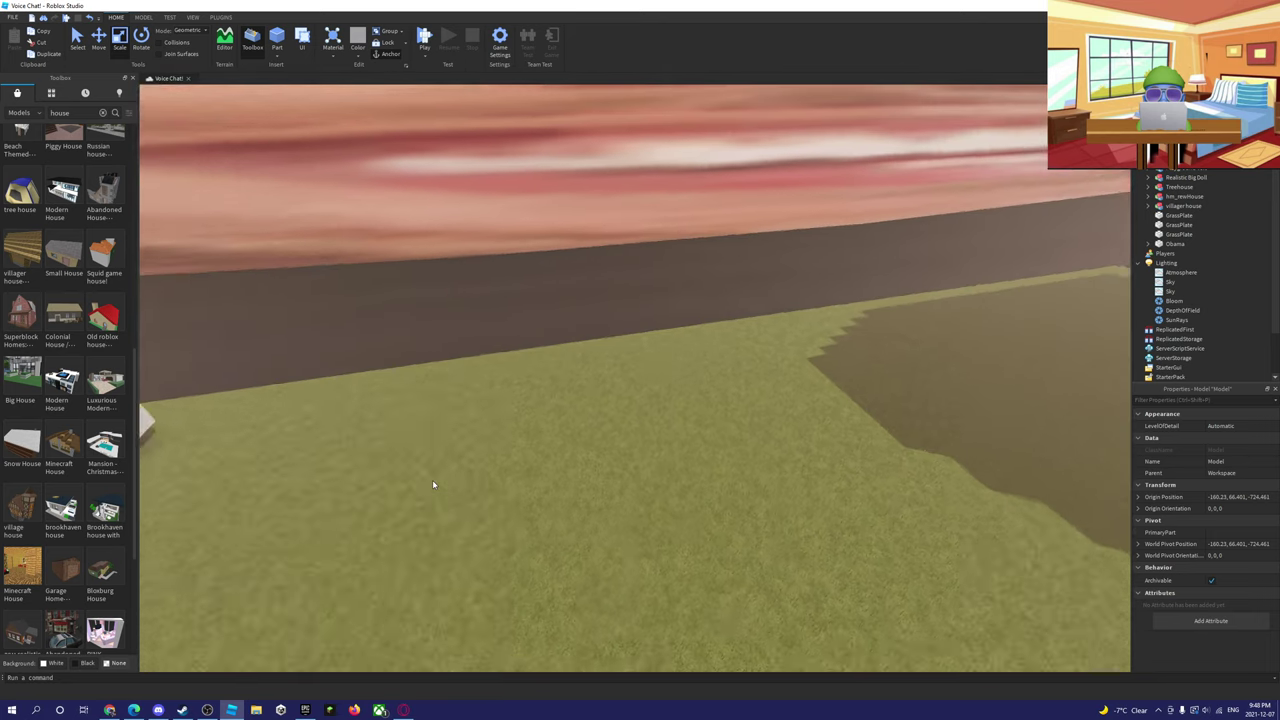
scroll(82, 522, "down", 2)
scroll(106, 530, "down", 2)
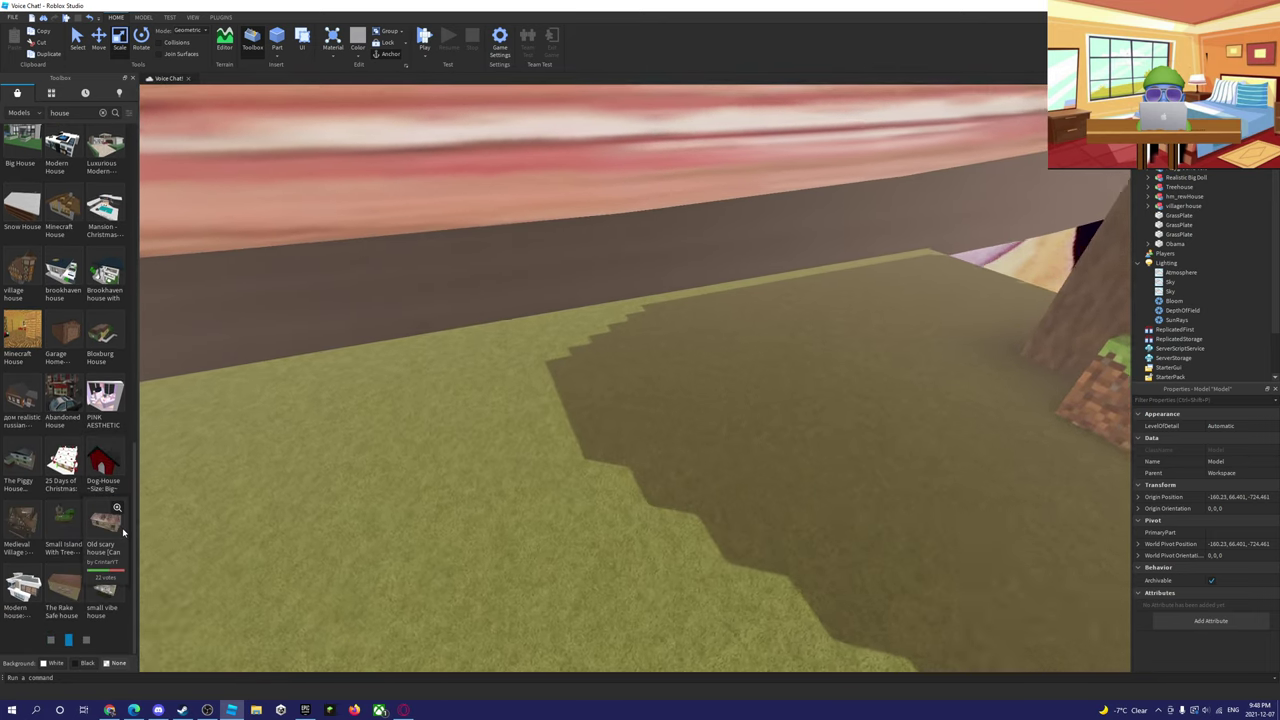
scroll(71, 621, "down", 8)
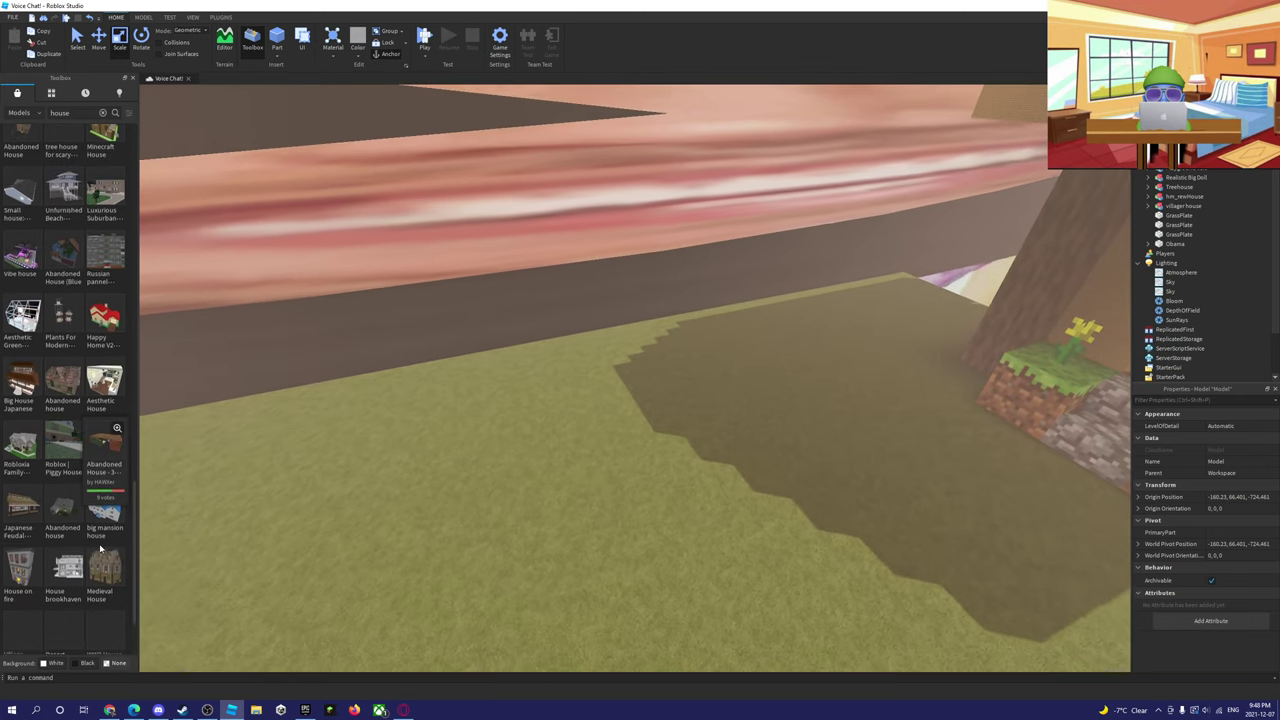
scroll(68, 458, "down", 8)
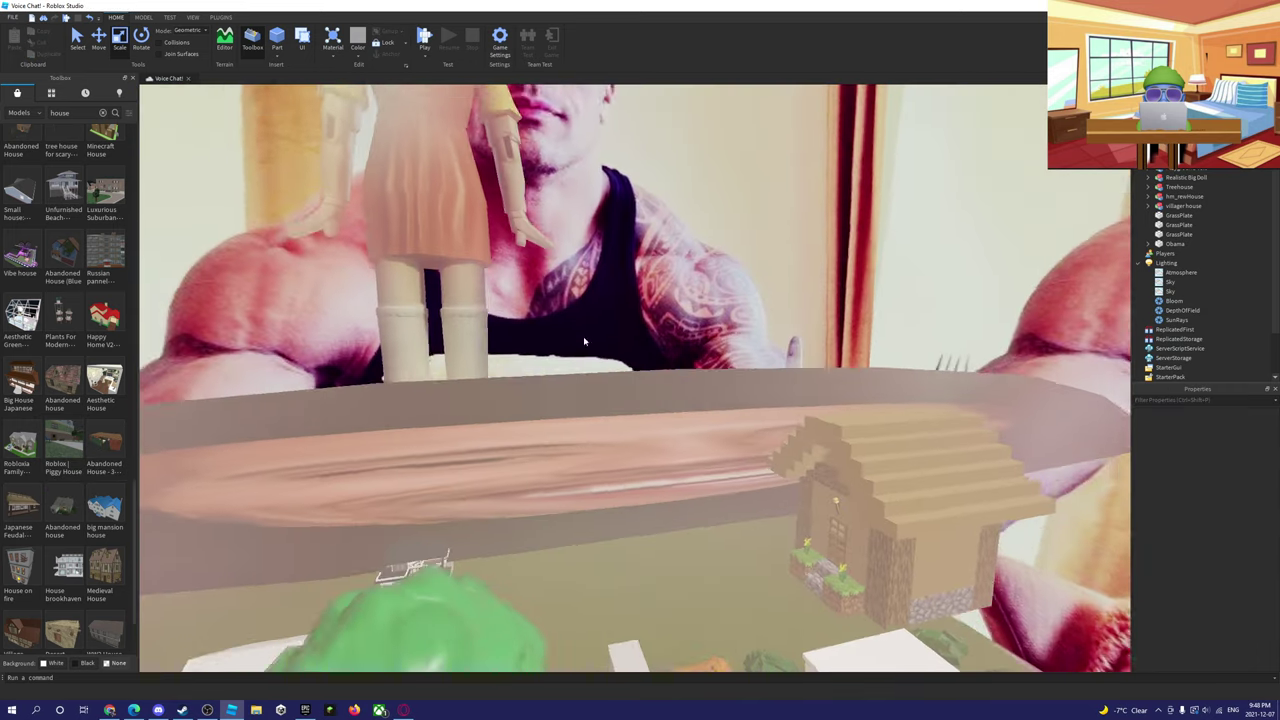
- Stretch the giant Dwayne Johnson head to 496 studs deep, toward the houses
right_click_drag(585, 340, 585, 340)
left_click_drag(598, 304, 480, 233)
right_click_drag(565, 263, 577, 266)
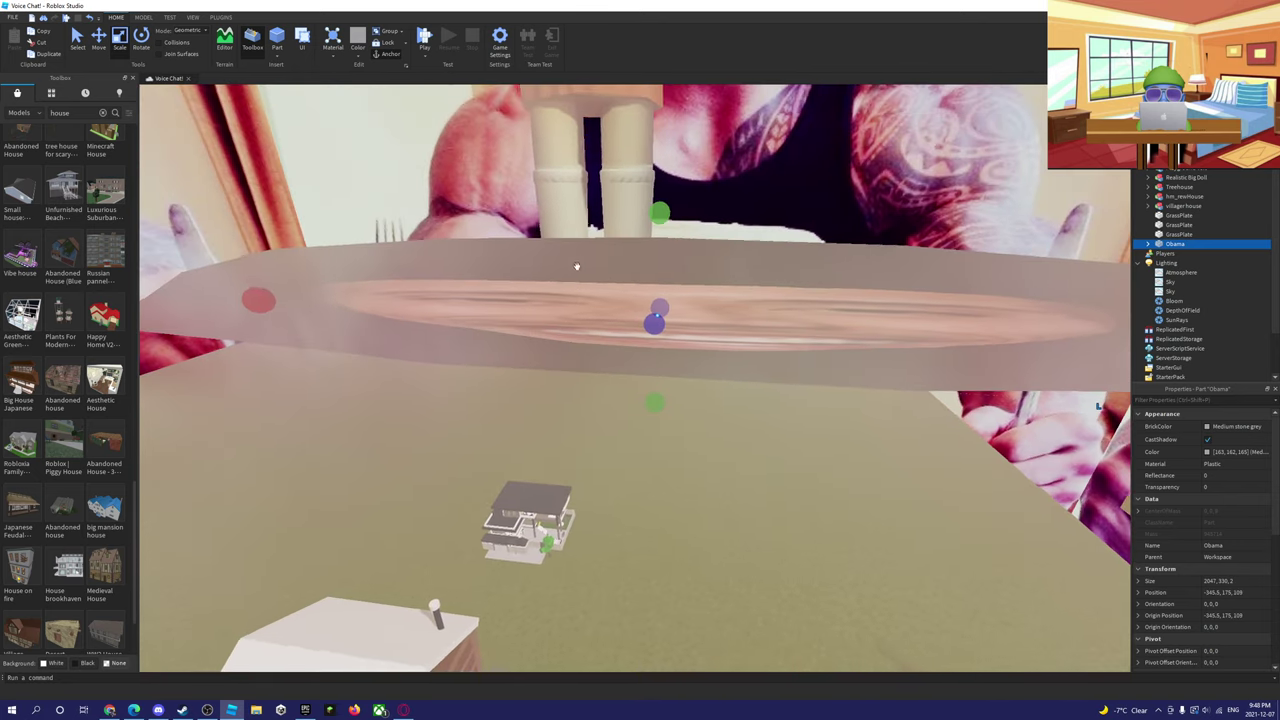
left_click_drag(644, 323, 600, 428)
key("w")
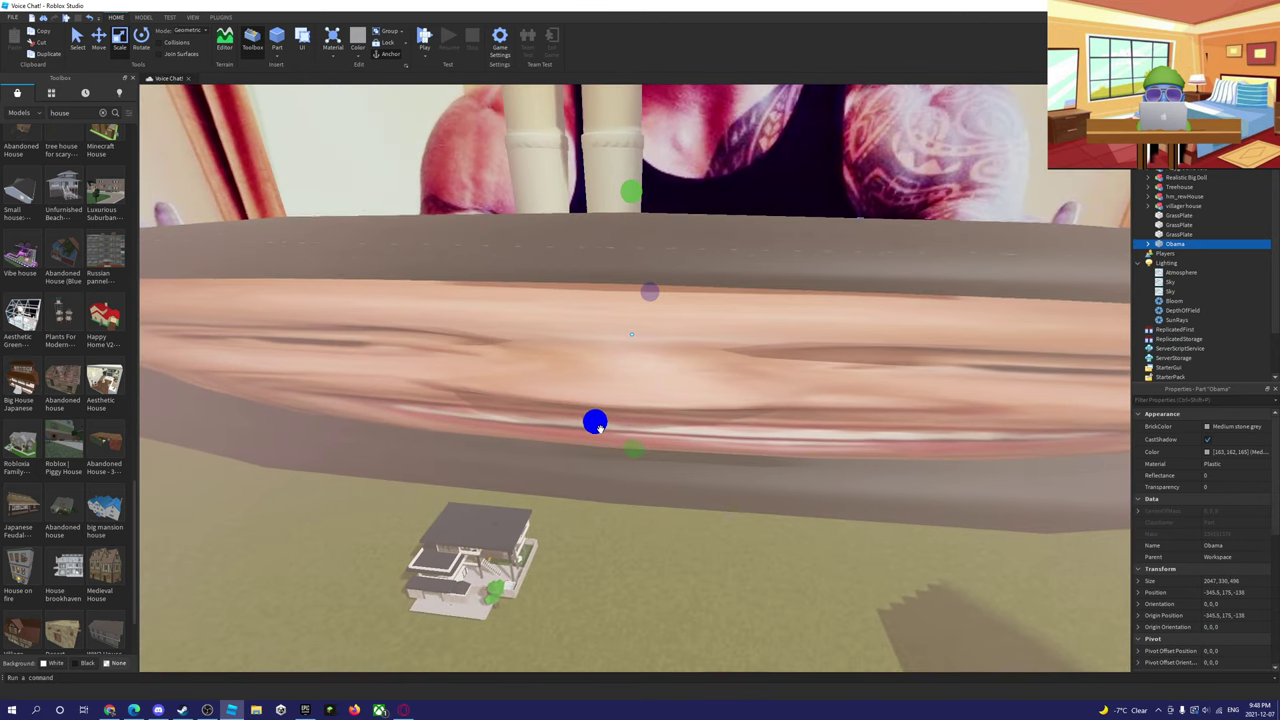
- Search the toolbox for "dwayne johnson" models
right_click_drag(596, 432, 597, 435)
key("w")
key("w")
key("w")
right_click_drag(501, 389, 501, 388)
key("w")
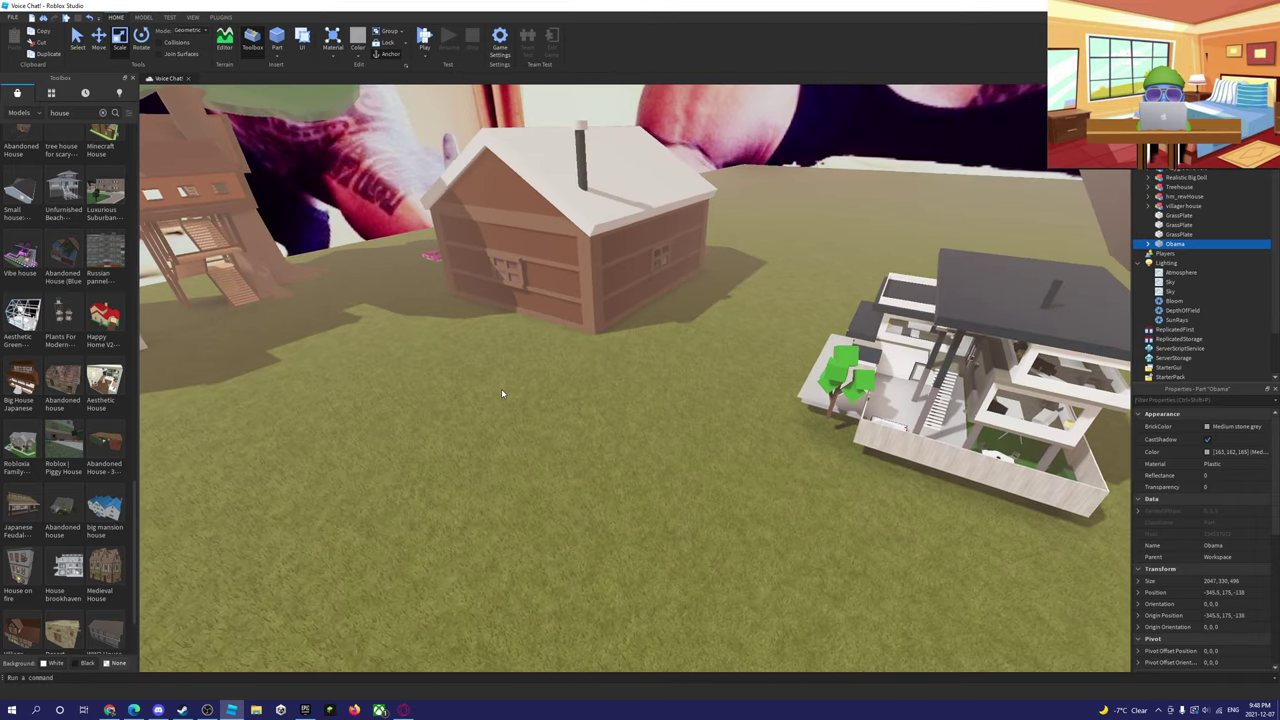
left_click(102, 113)
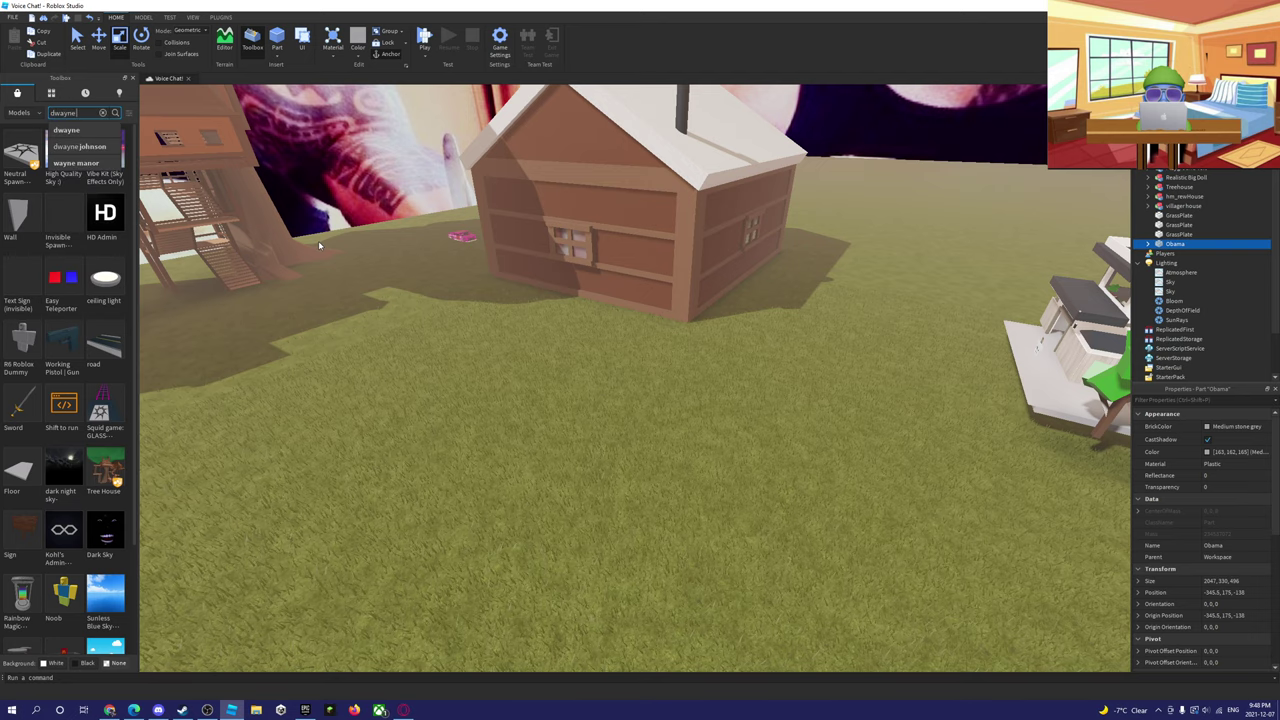
type("dwayne johnson")
key("Return")
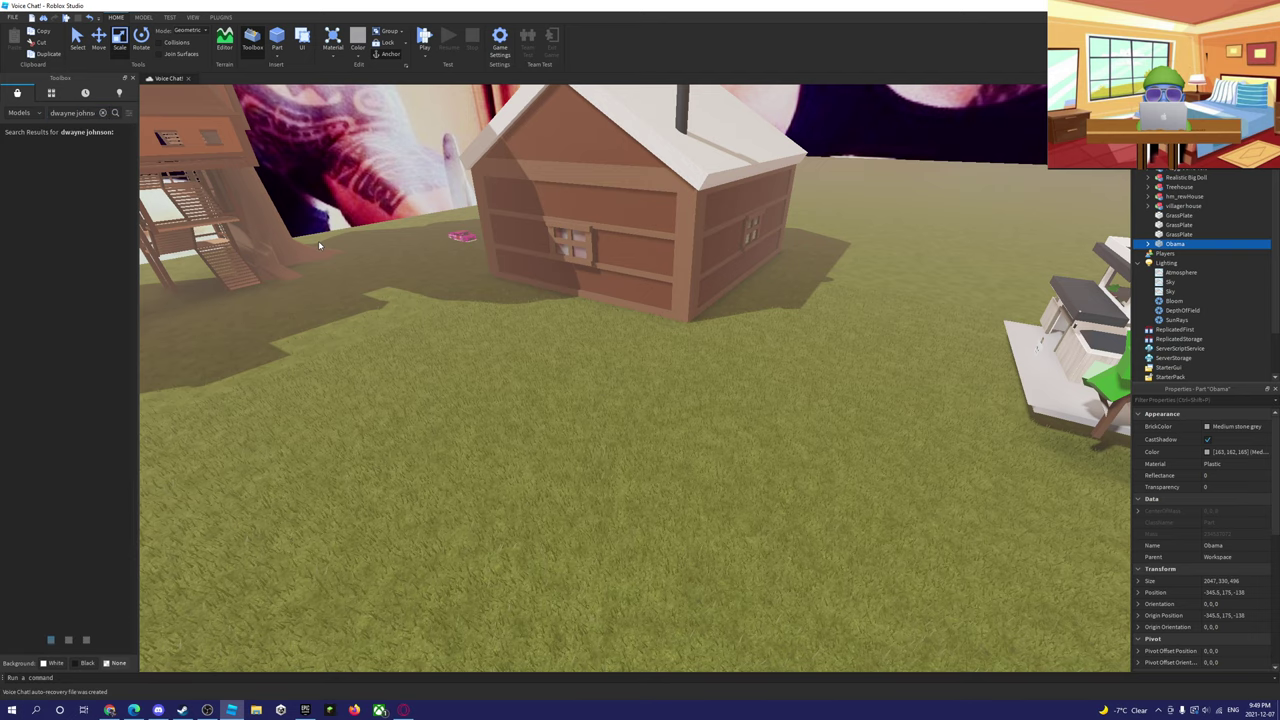
- Try the fourth Dwayne Johnson model from the toolbox in the place and delete it
key("s")
right_click_drag(823, 411, 824, 412)
key("s")
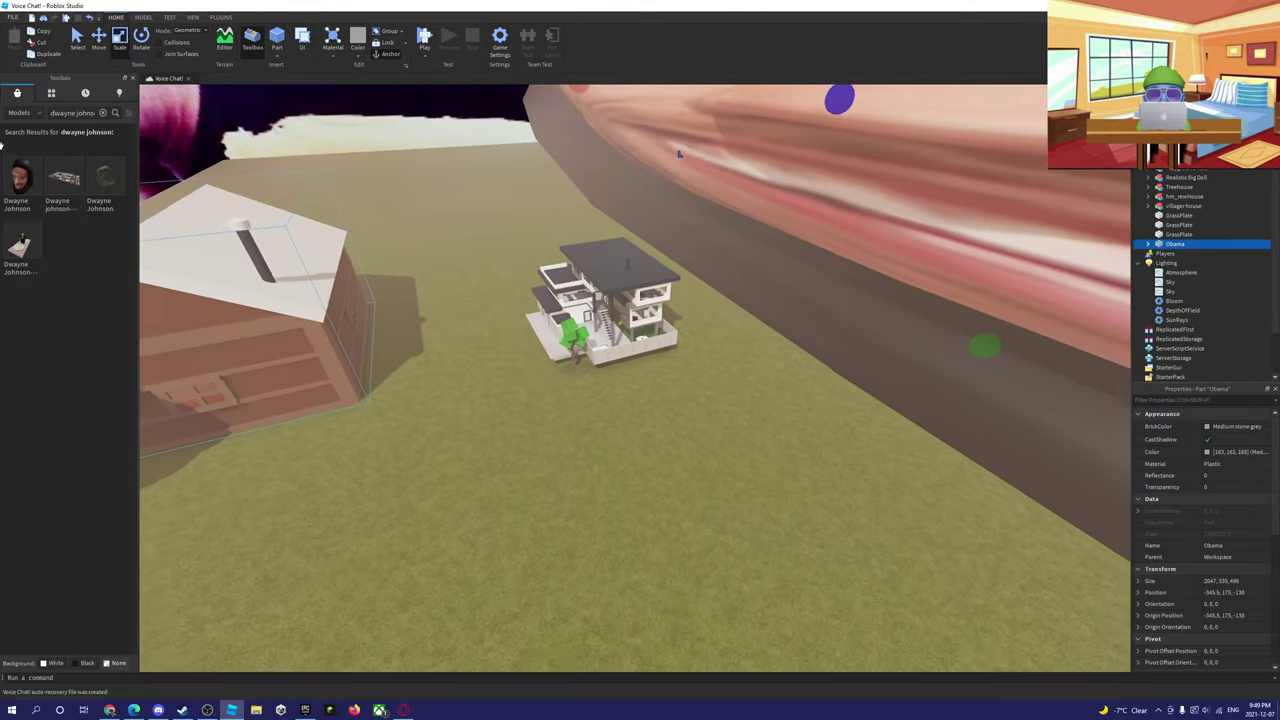
left_click(24, 250)
key("f")
key("d")
right_click_drag(693, 443, 693, 443)
key("Delete")
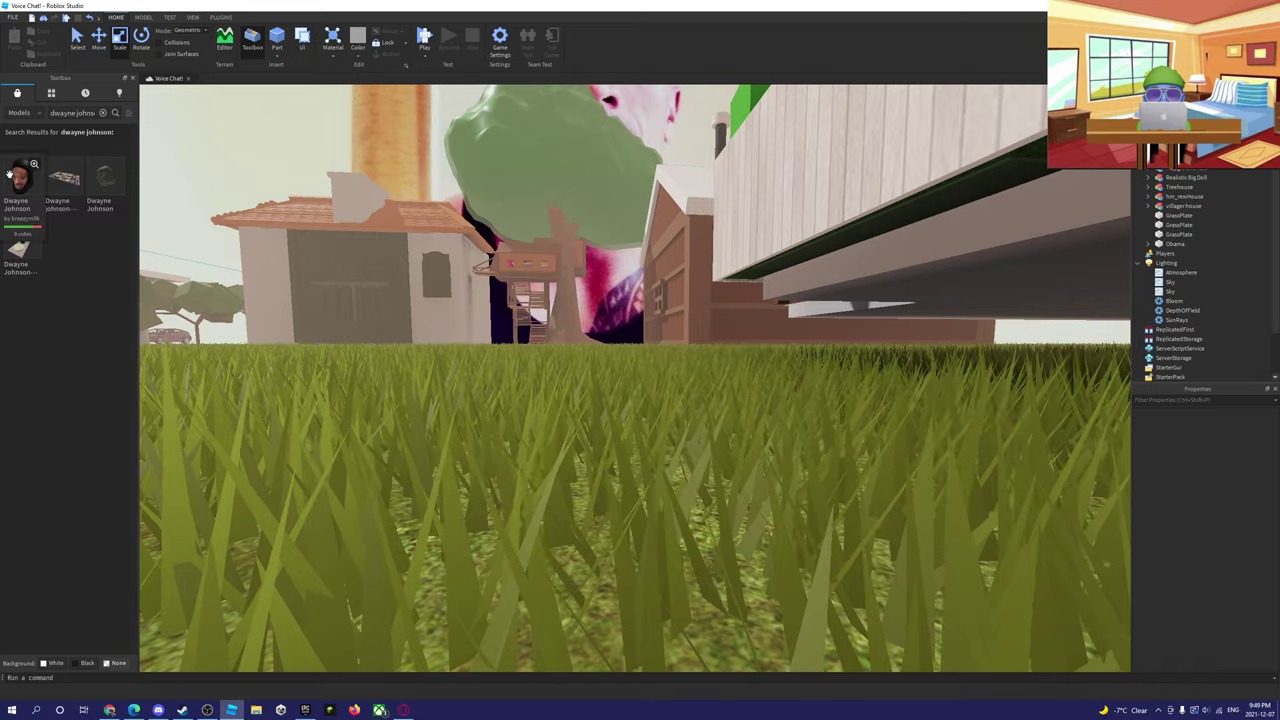
- Insert the hooded Dwayne Johnson head from the toolbox as a second copy on the grass
left_click(22, 178)
key("f")
key("s")
right_click_drag(495, 316, 495, 316)
key("s")
- Scale the new Dwayne Johnson head upward to 138 studs tall
left_click_drag(495, 316, 911, 431)
right_click_drag(517, 389, 911, 431)
left_click_drag(911, 431, 897, 426)
right_click_drag(911, 431, 897, 426)
left_click_drag(897, 426, 731, 426)
key("s")
right_click_drag(731, 426, 731, 426)
left_click_drag(731, 426, 684, 412)
right_click_drag(731, 426, 731, 426)
left_click_drag(684, 412, 600, 90)
key("s")
key("w")
right_click_drag(590, 144, 591, 144)
- Widen the new Dwayne Johnson head to 91 studs
left_click_drag(496, 409, 300, 440)
right_click_drag(300, 440, 300, 440)
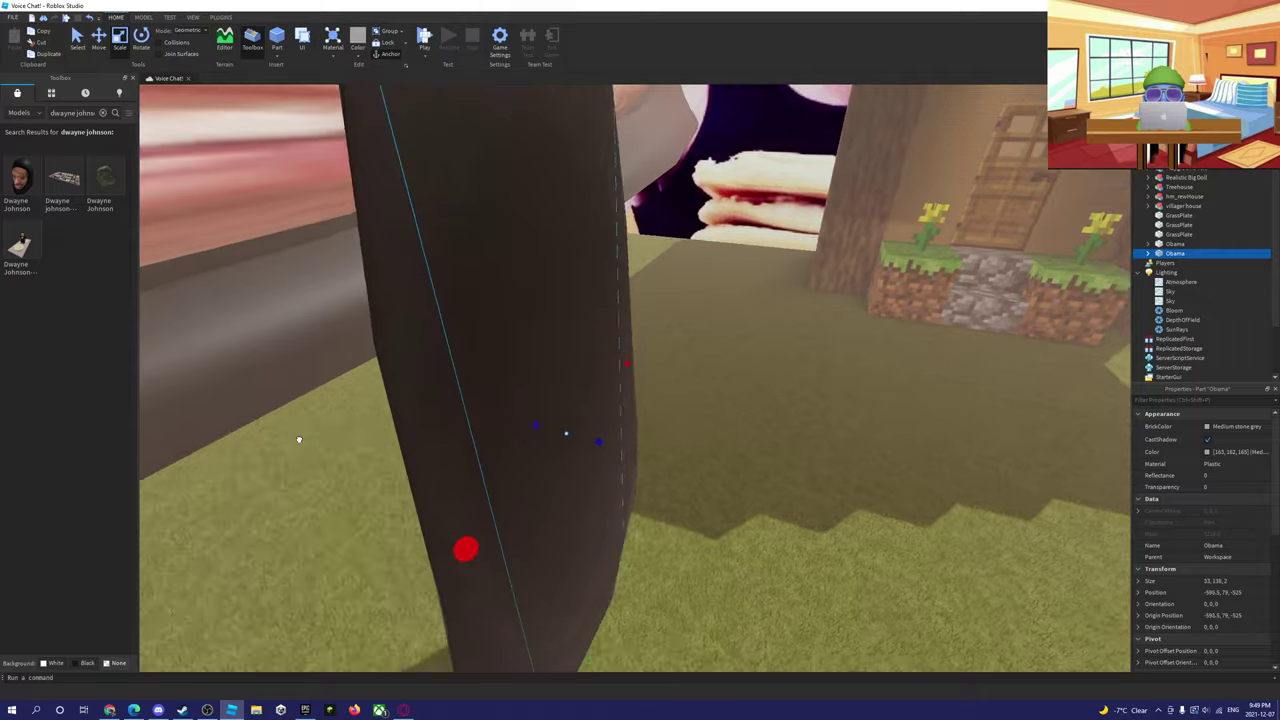
left_click_drag(300, 440, 300, 440)
right_click_drag(300, 440, 300, 440)
key("s")
right_click_drag(533, 491, 533, 491)
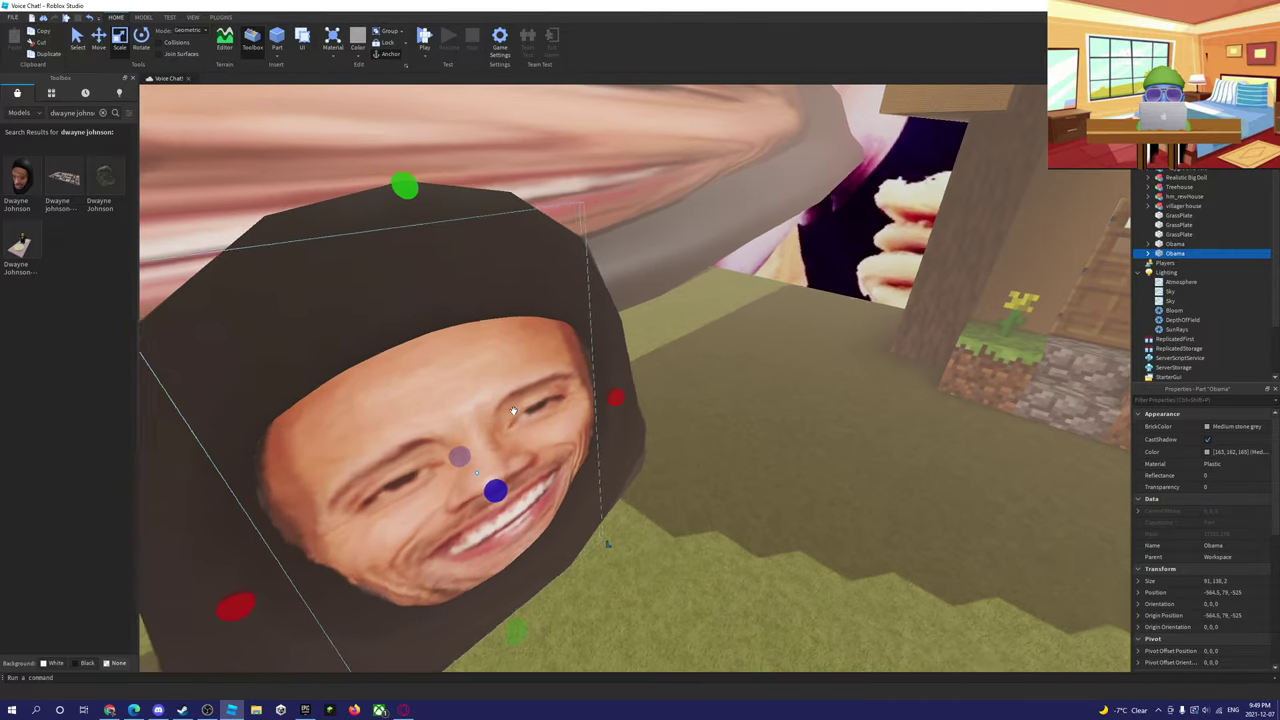
- Stretch the new Dwayne Johnson head to 216 studs deep and move it next to the villager house
key("a")
left_click_drag(568, 494, 560, 362)
left_click_drag(731, 345, 851, 411)
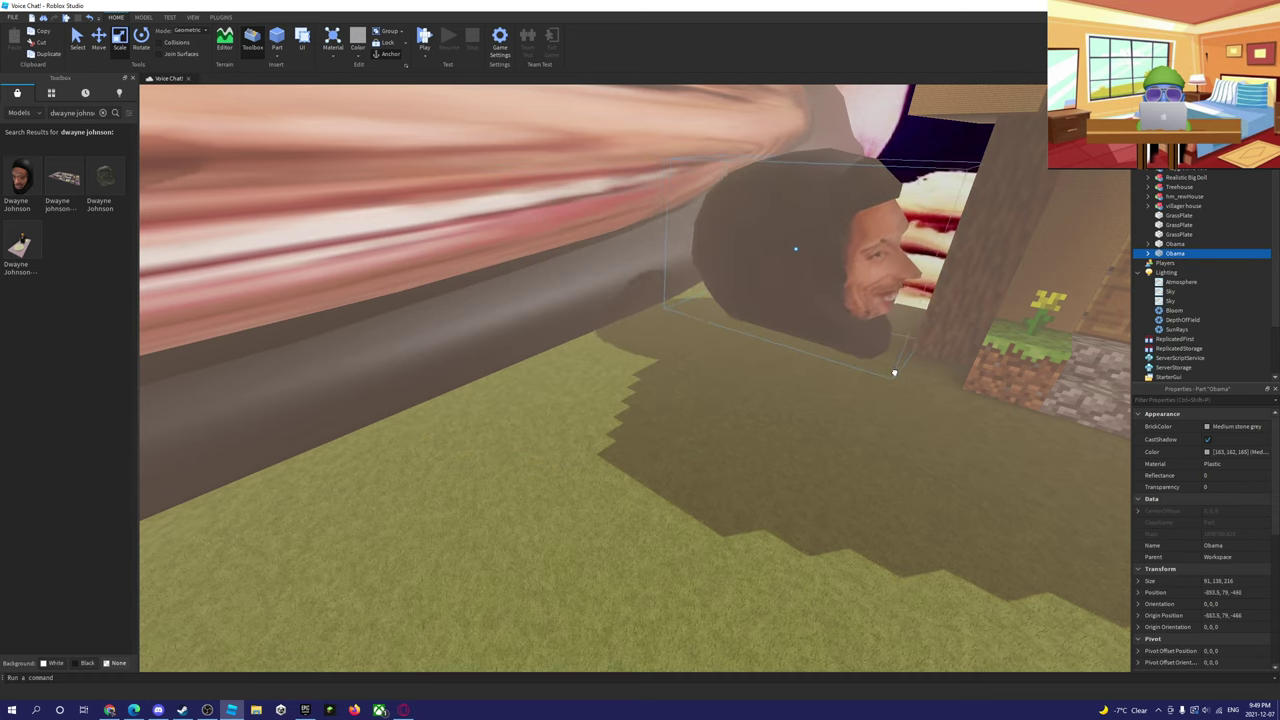
left_click_drag(894, 373, 778, 406)
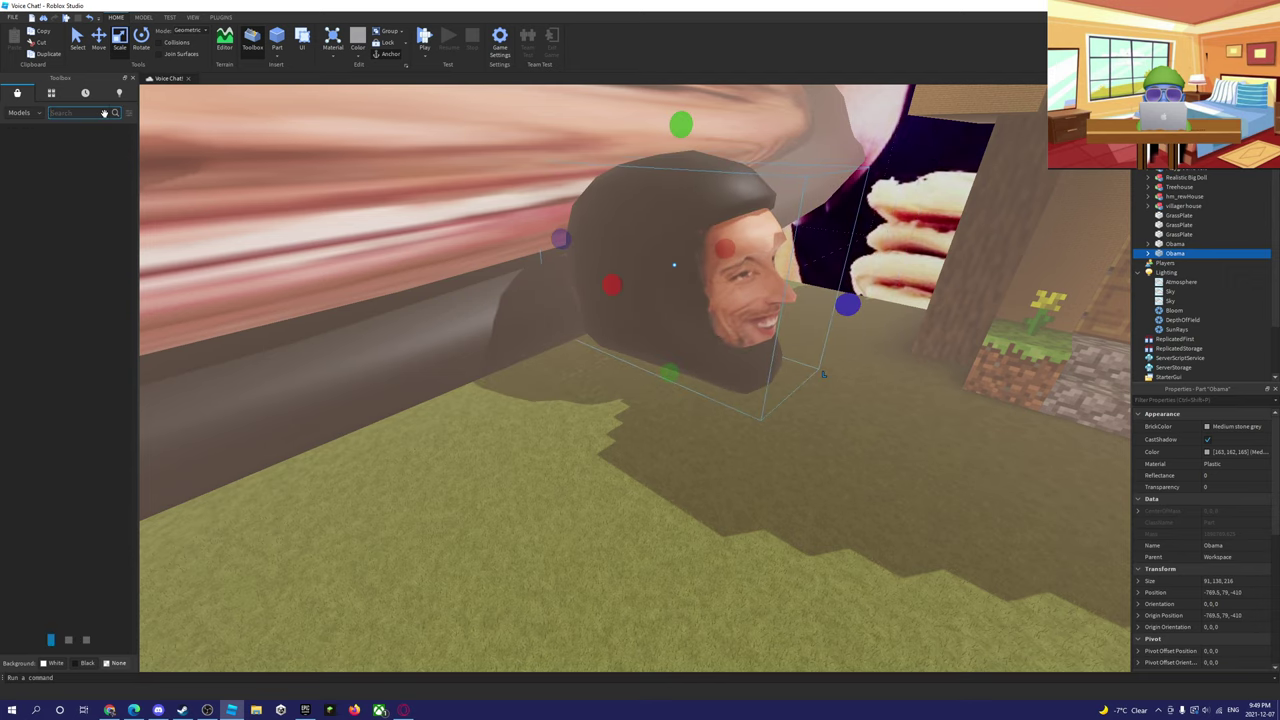
- Search the toolbox for "among us" models
left_click(103, 113)
type("among us")
key("Return")
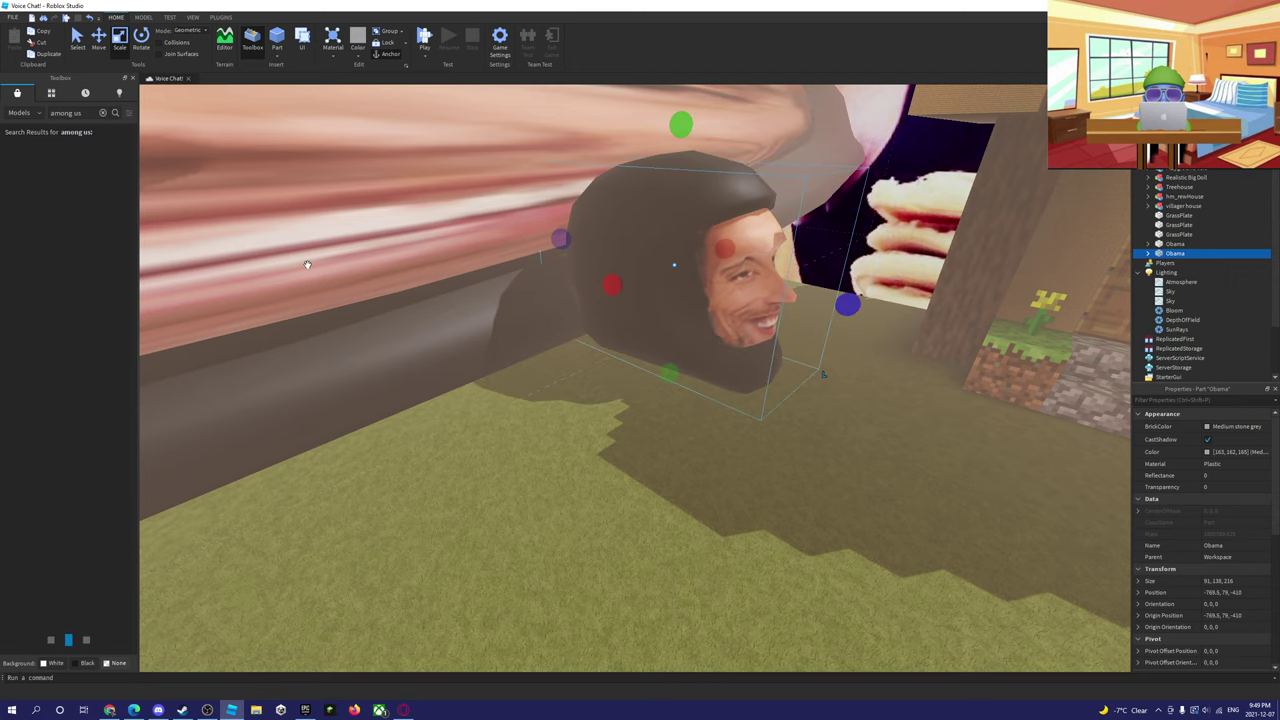
- Try an enlarged Among Us NPC beside the villager house and delete it
right_click_drag(307, 265, 372, 301)
key("w")
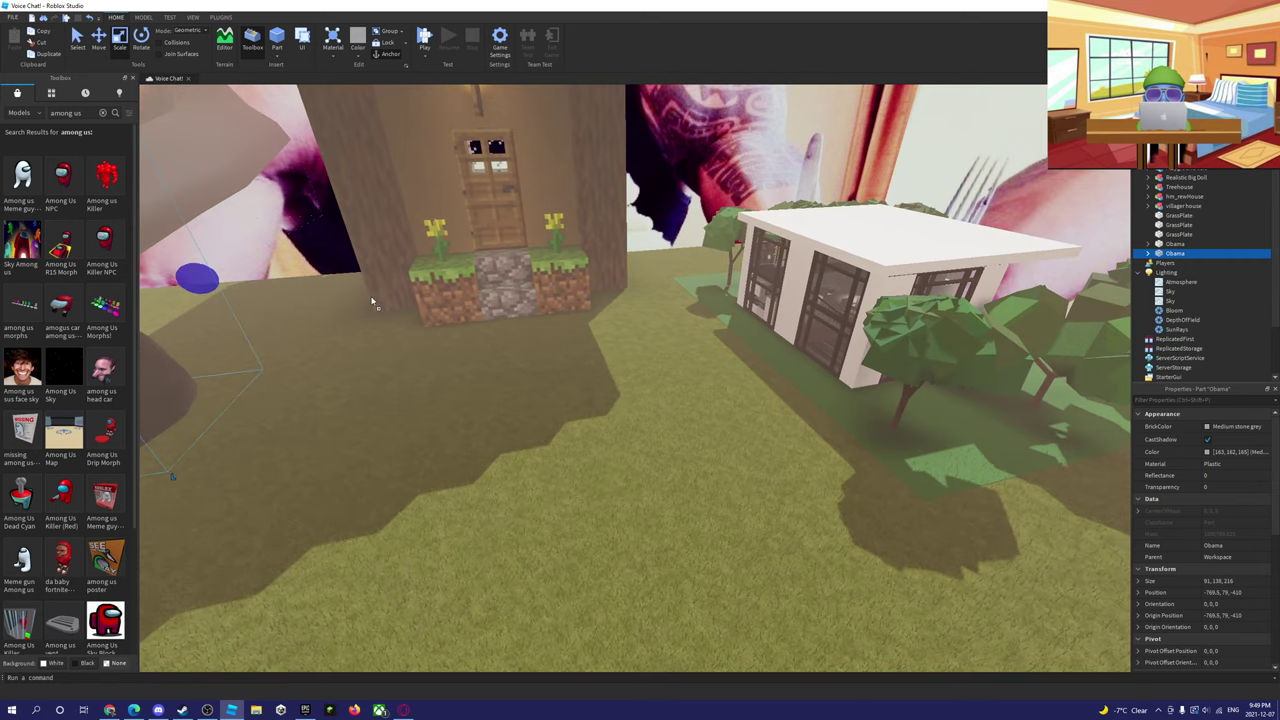
key("s")
left_click_drag(494, 432, 490, 112)
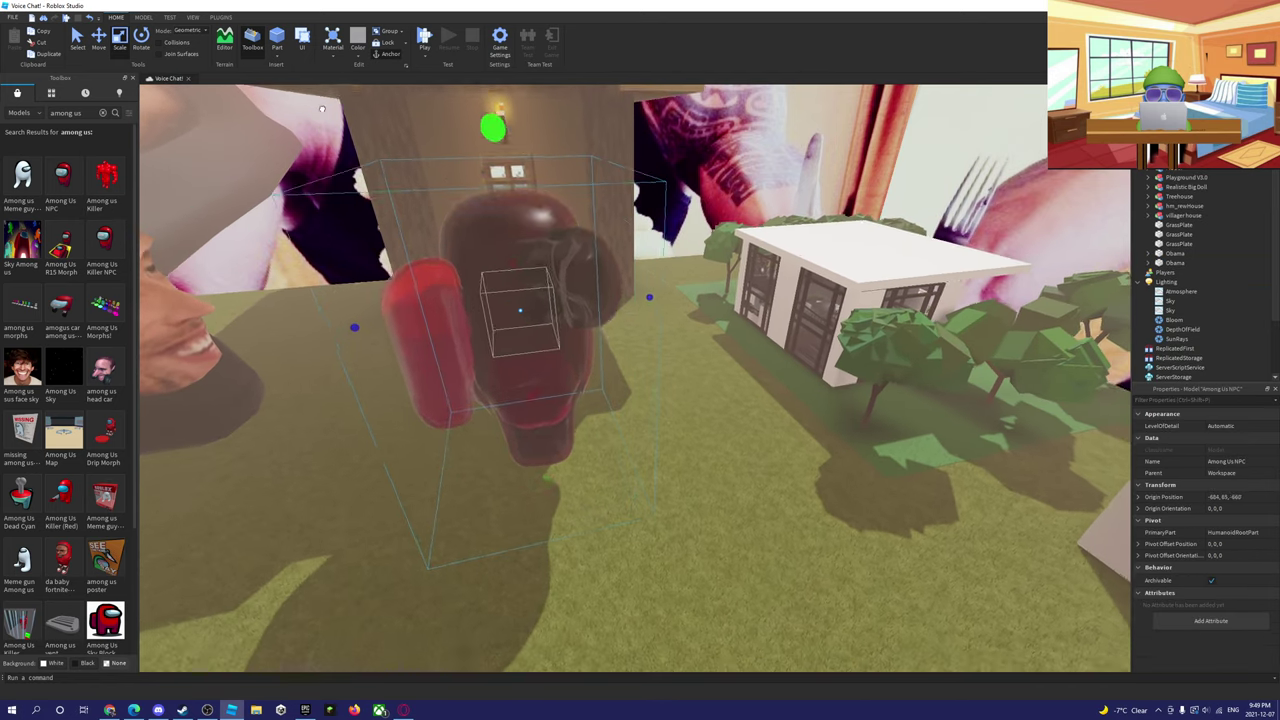
left_click_drag(535, 425, 344, 381)
key("s")
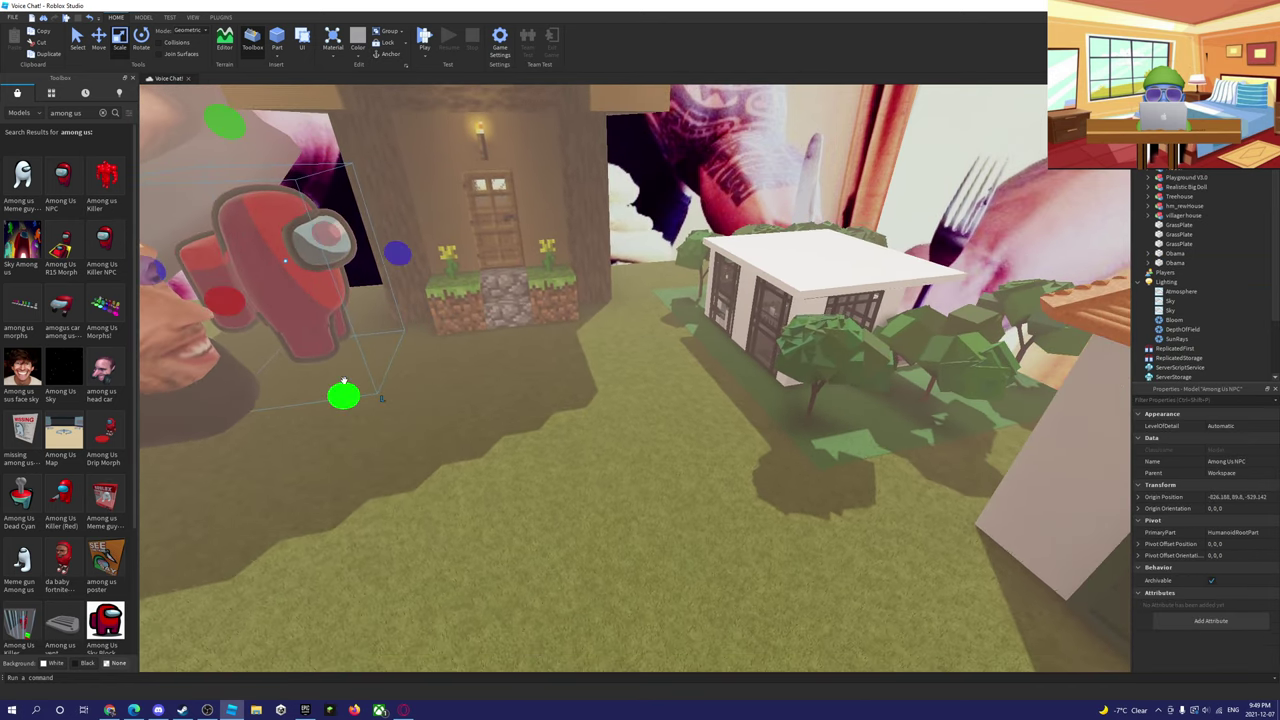
key("Delete")
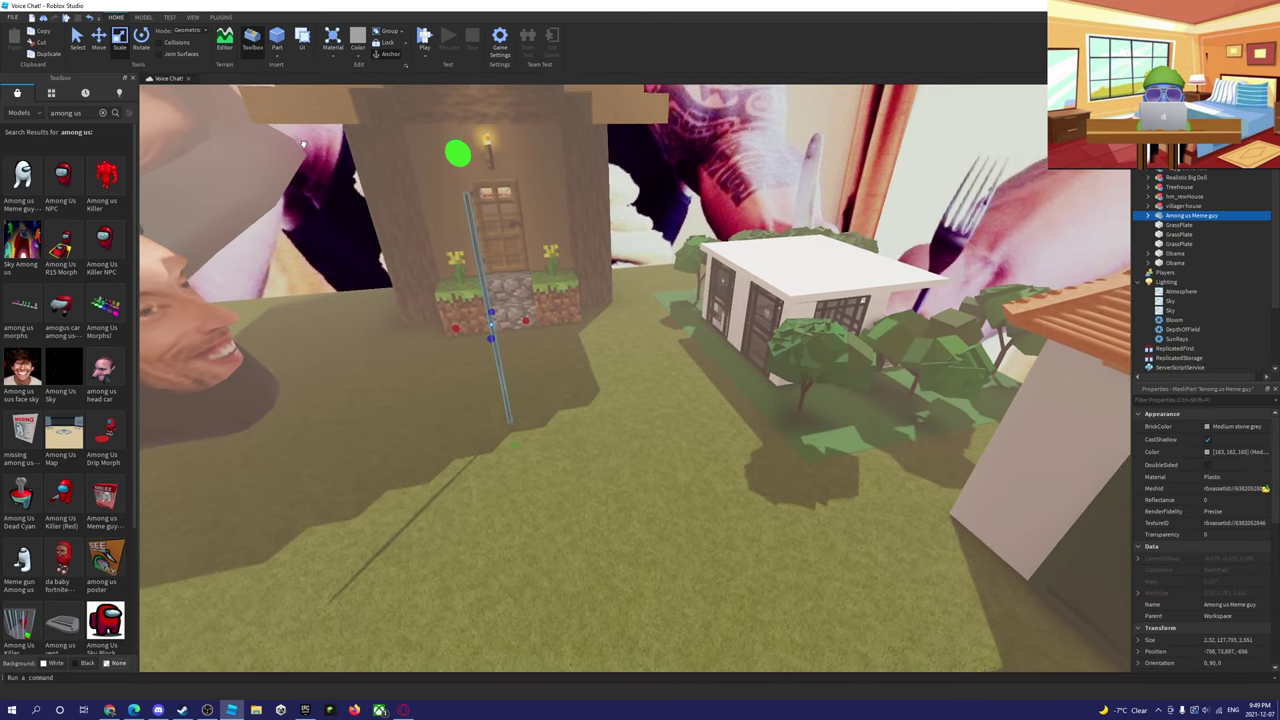
- Enlarge the Among us Meme guy to about 162 studs high and 183 studs wide, and place it between the treehouse and brown house
left_click_drag(654, 629, 660, 622)
key("d")
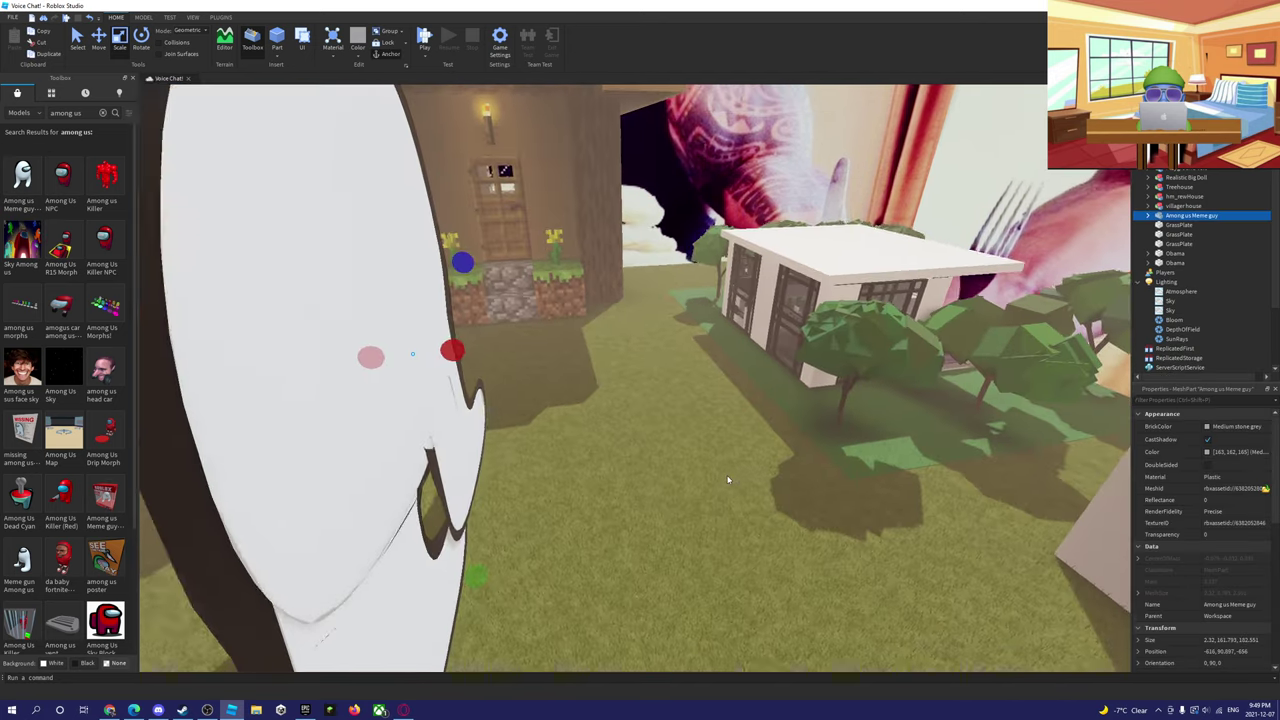
right_click_drag(729, 480, 726, 474)
left_click_drag(726, 474, 526, 388)
key("w")
right_click_drag(526, 388, 527, 391)
- Place the pink race car model on the grass beside the brown house
left_click_drag(709, 582, 709, 580)
right_click_drag(709, 582, 709, 580)
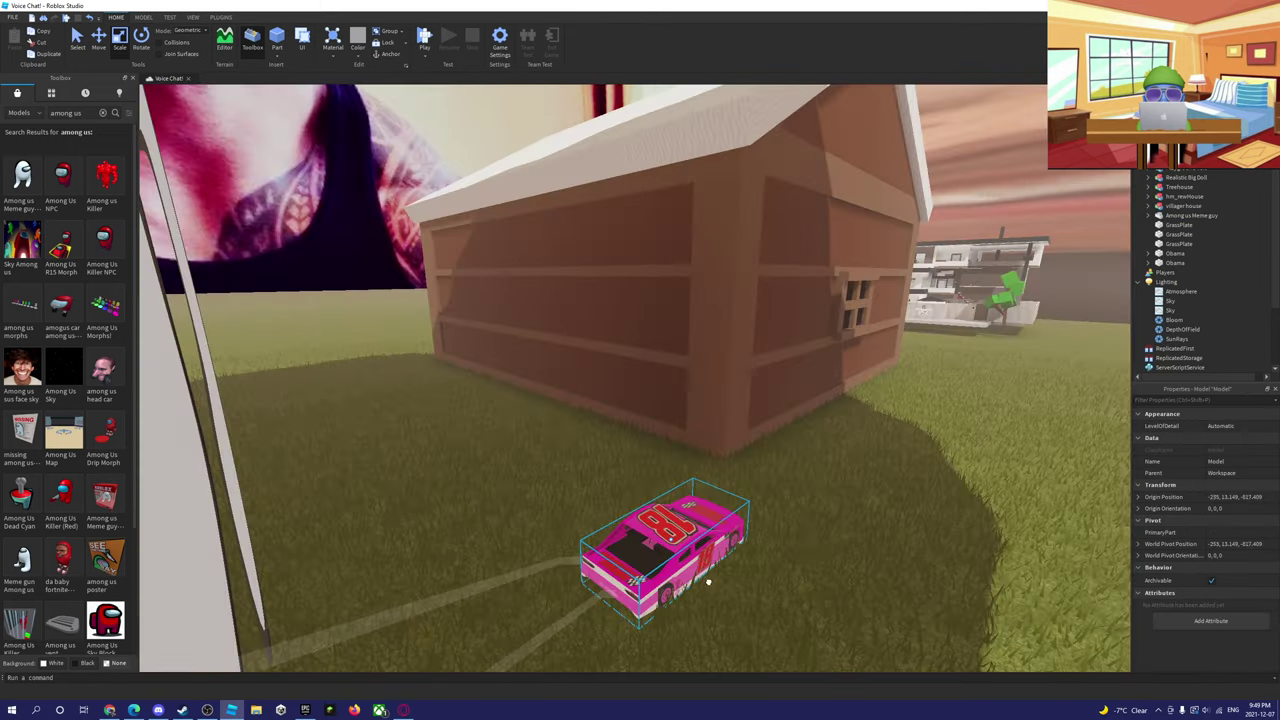
left_click_drag(709, 580, 809, 542)
right_click_drag(703, 543, 260, 531)
key("s")
key("w")
- Insert the "da baby fortnite" Among Us model near the brown house and scale it up to giant size
left_click(74, 557)
key("f")
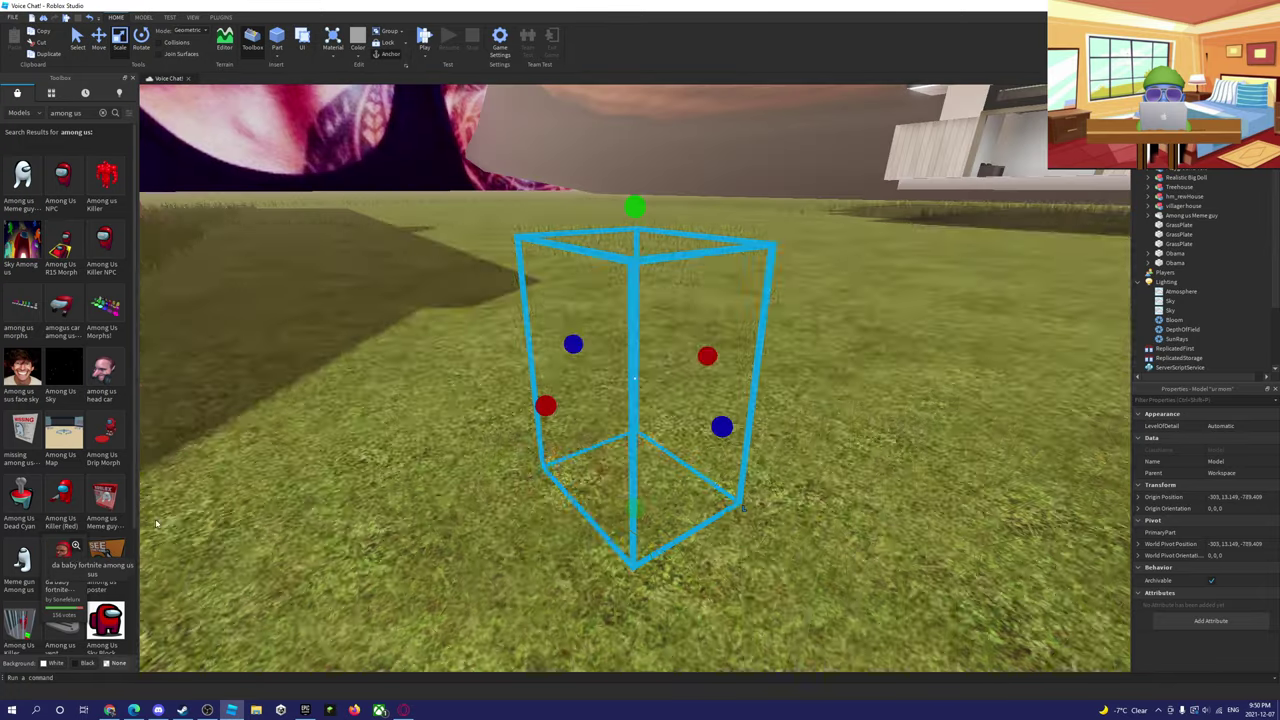
key("w")
mouse_move(655, 408)
right_mouse_down()
mouse_move(668, 420)
mouse_move(661, 394)
right_mouse_up()
key("d")
key("s")
left_click_drag(647, 258, 675, 133)
key("d")
right_click_drag(655, 122, 675, 133)
left_click_drag(675, 133, 639, 69)
key("s")
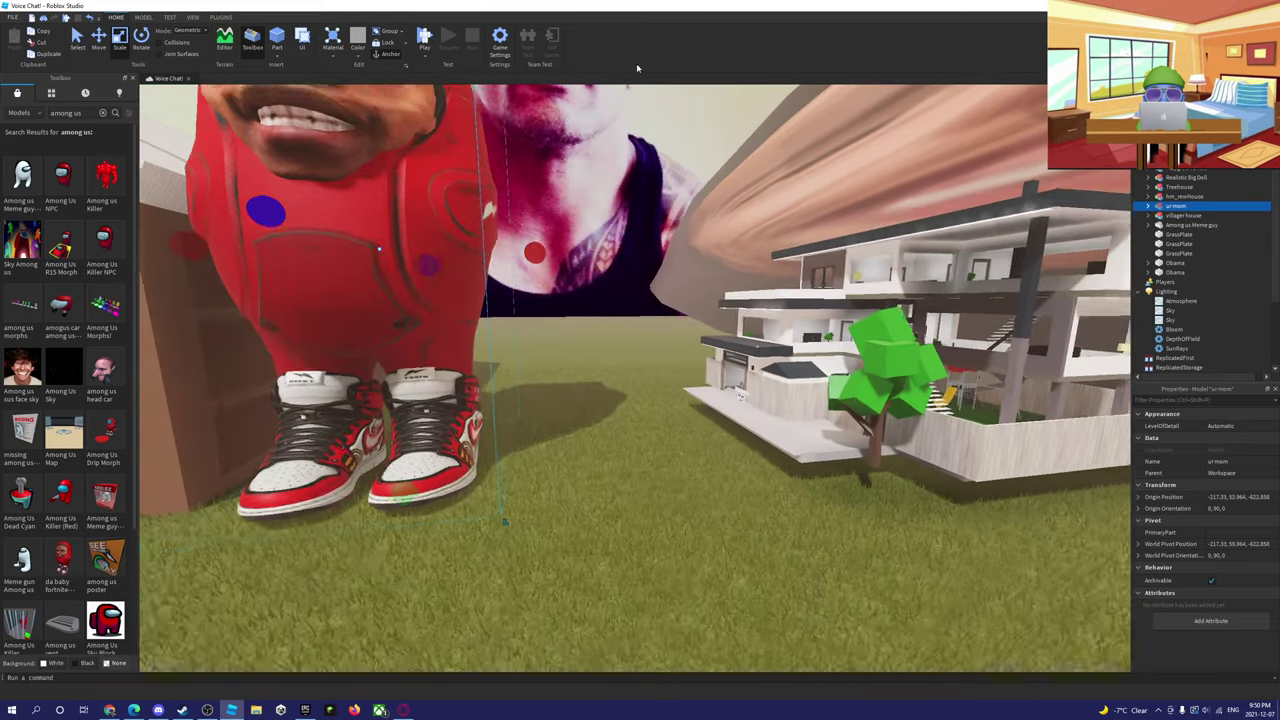
- Move the giant red figure between the brown house and the white multi-storey house and enlarge it further
left_click_drag(455, 160, 632, 234)
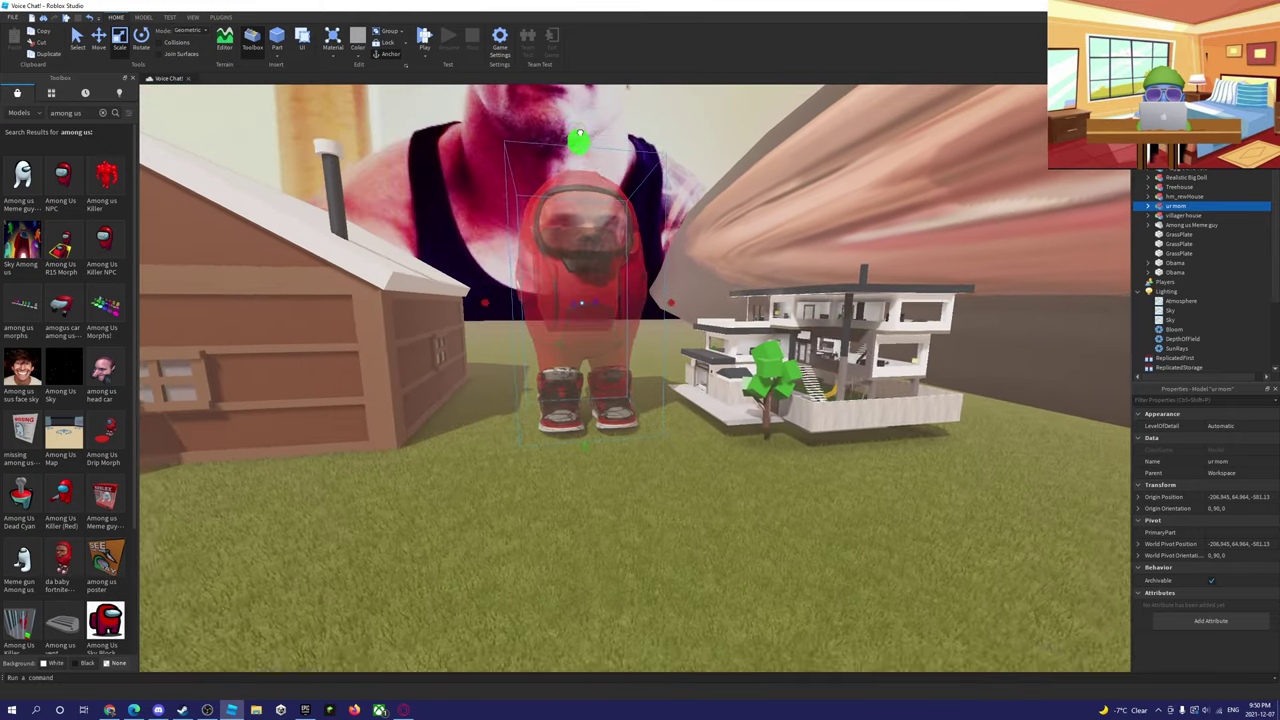
left_click_drag(582, 112, 628, 188)
right_click_drag(582, 112, 628, 188)
left_click_drag(628, 188, 628, 177)
right_click_drag(590, 360, 609, 427)
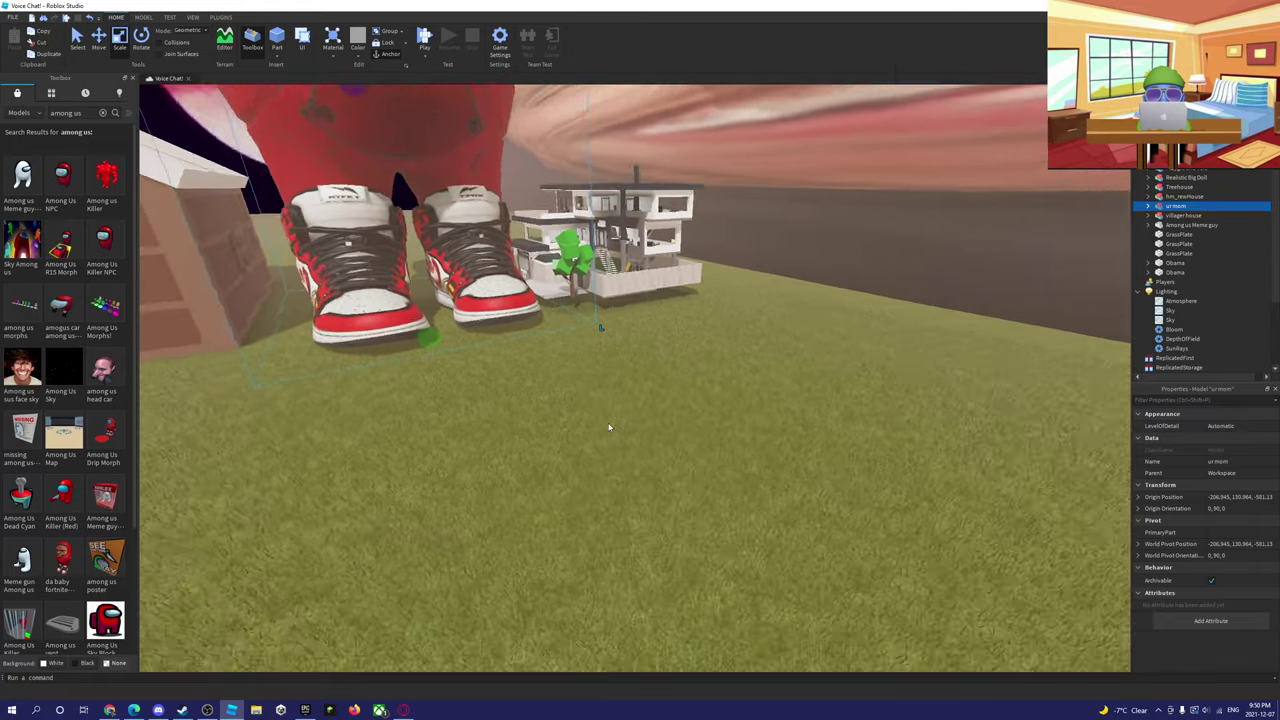
- Search the toolbox for "halo infinite" models
scroll(130, 465, "down", 3)
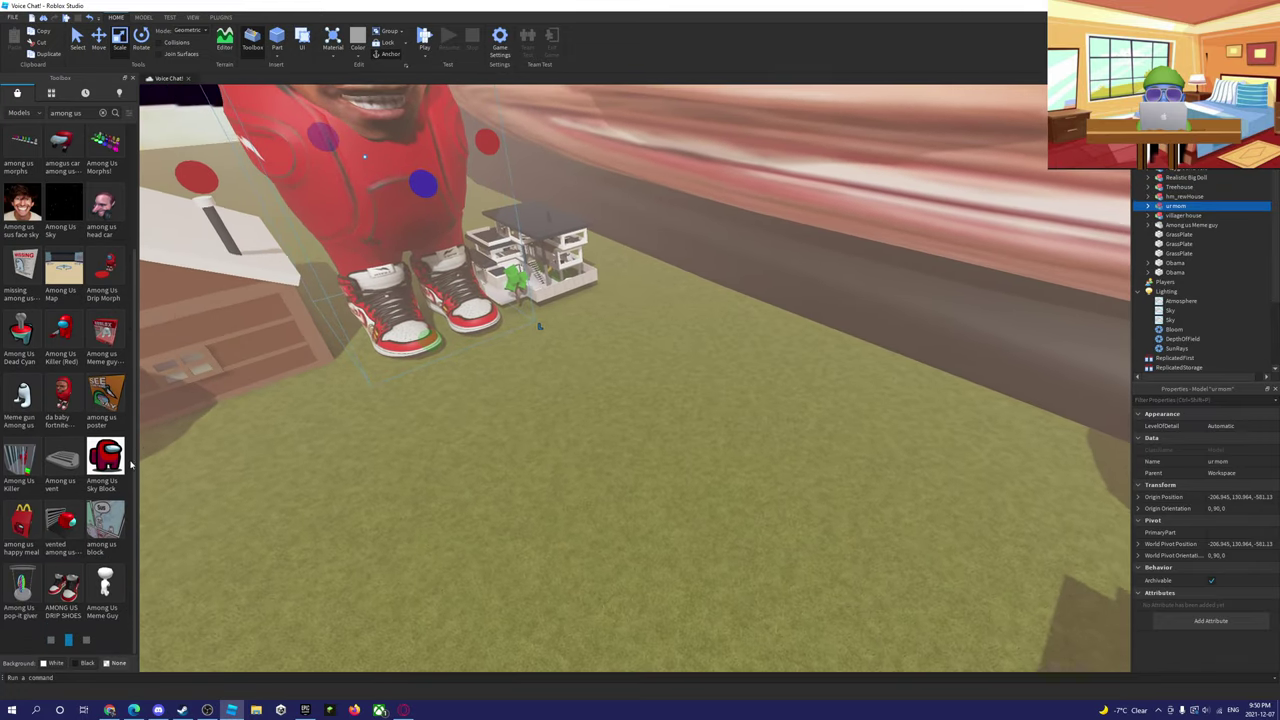
key("a")
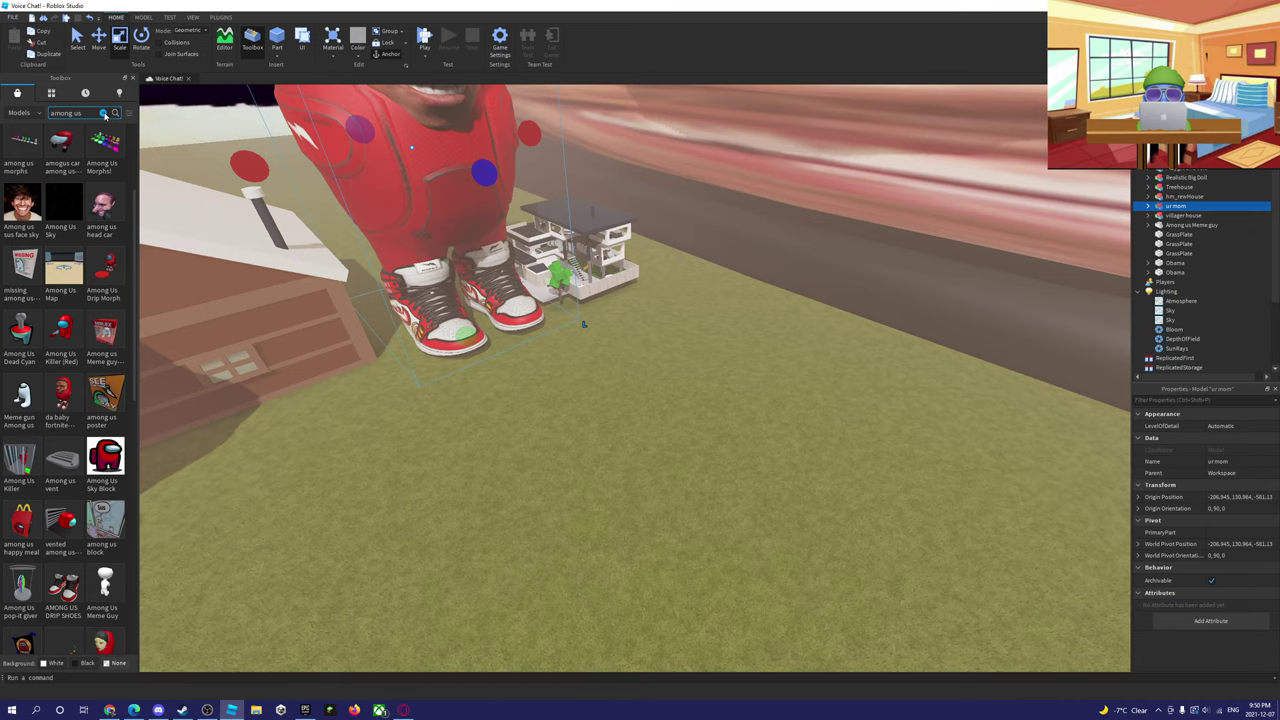
left_click(105, 115)
type("halo infinit")
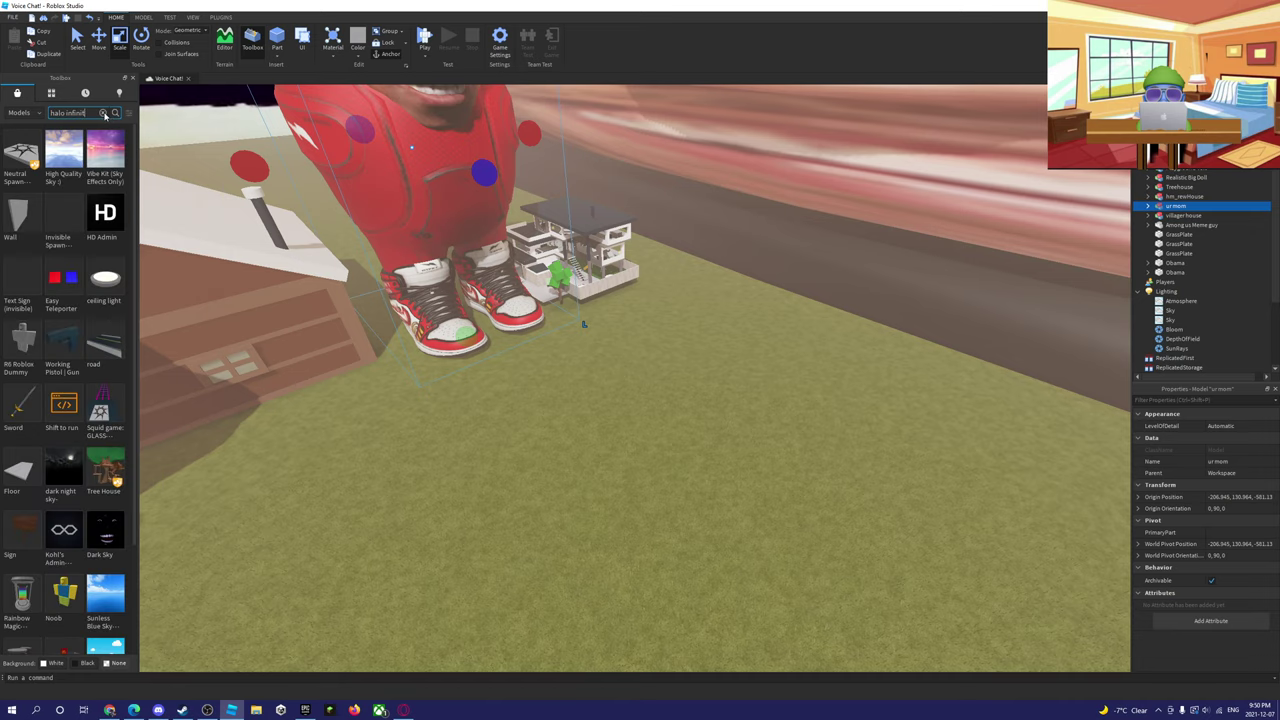
type("e")
key("Return")
- Place the green Halo Infinite MK VI model and the white Halo Infinite Armor model side by side on the open grass
right_click_drag(210, 215, 270, 212)
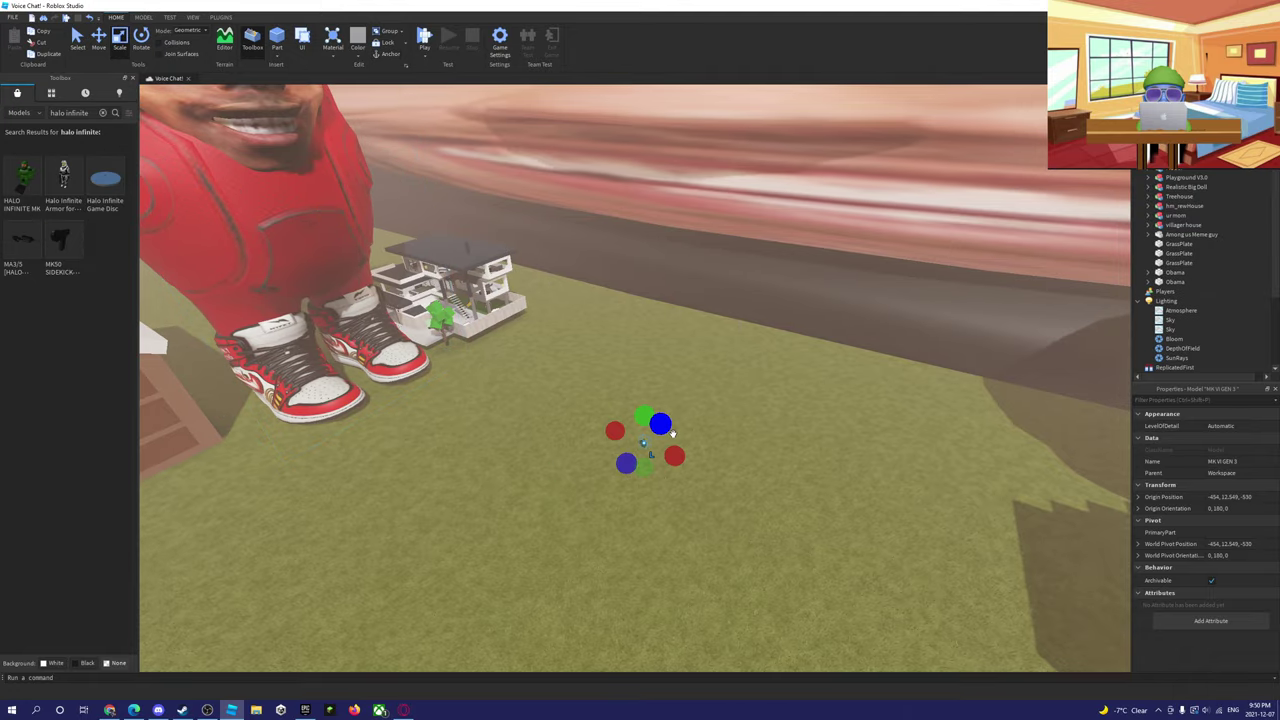
key("w")
right_click_drag(673, 434, 631, 454)
key("w")
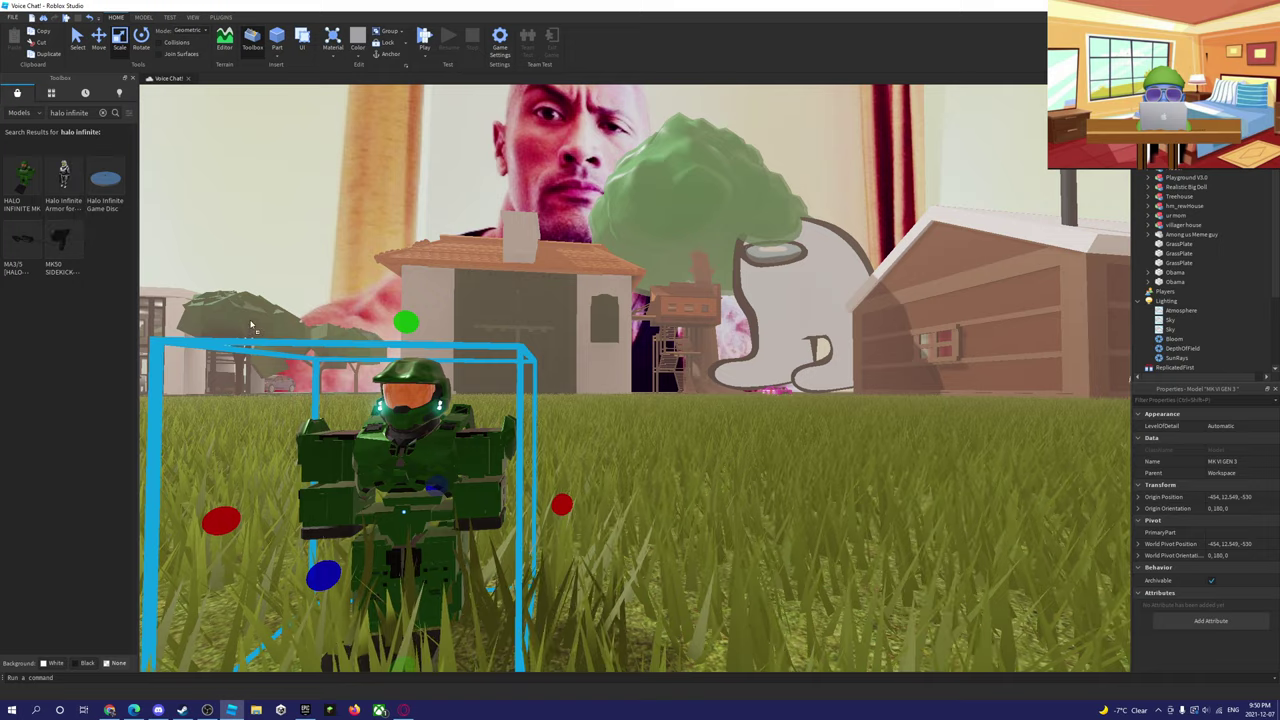
left_click_drag(251, 325, 681, 594)
right_click_drag(940, 465, 951, 471)
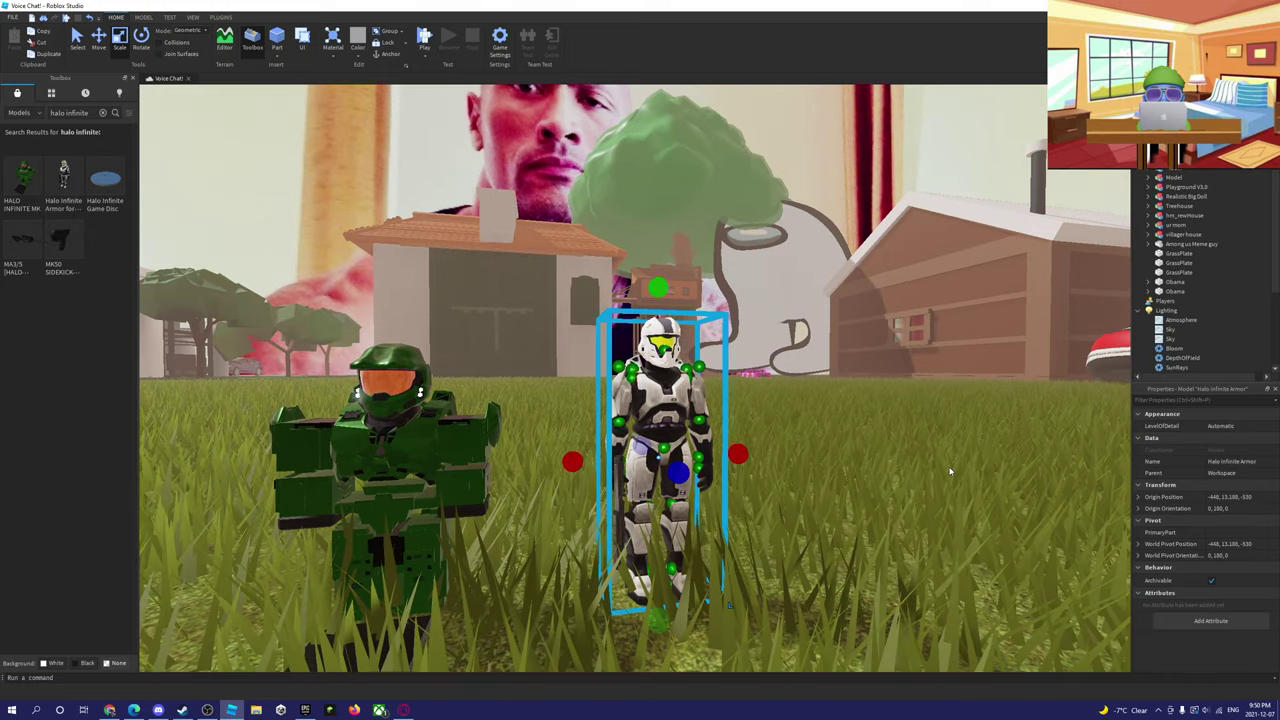
left_click(951, 471)
key("a")
key("d")
key("w")
- Search the toolbox for "kreekcraft" models
left_click(104, 113)
key("s")
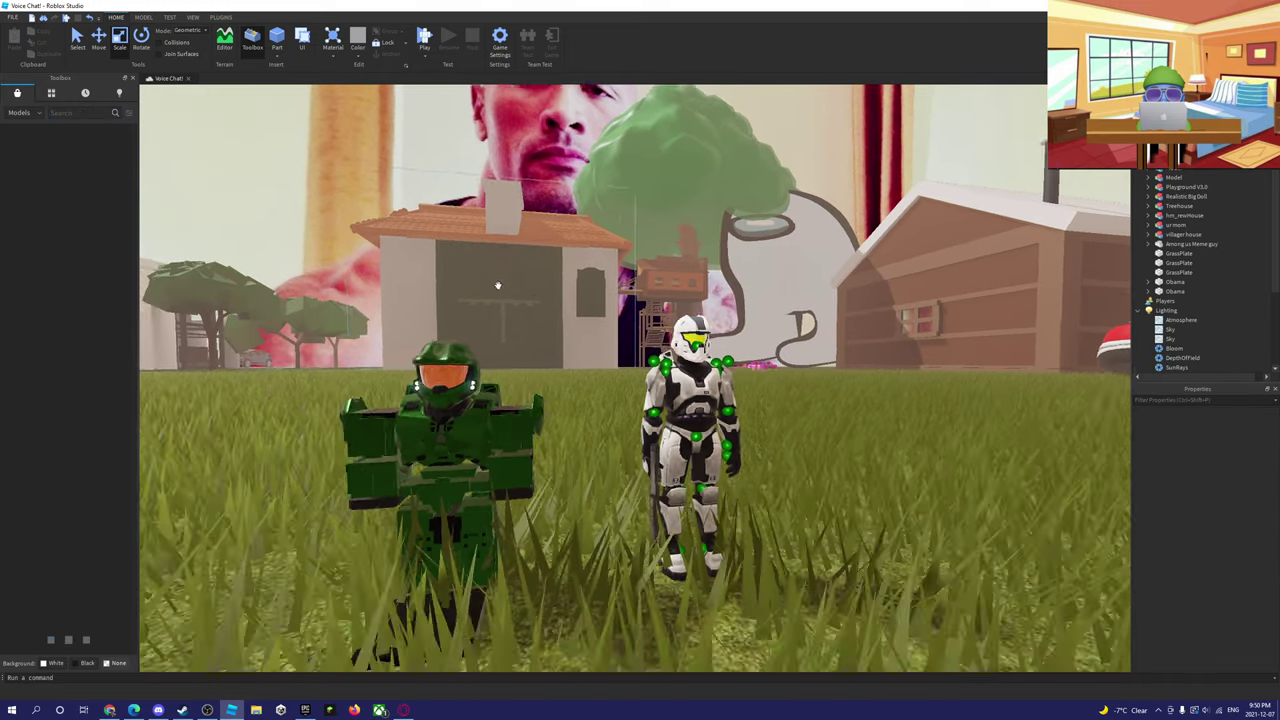
right_click_drag(497, 286, 497, 291)
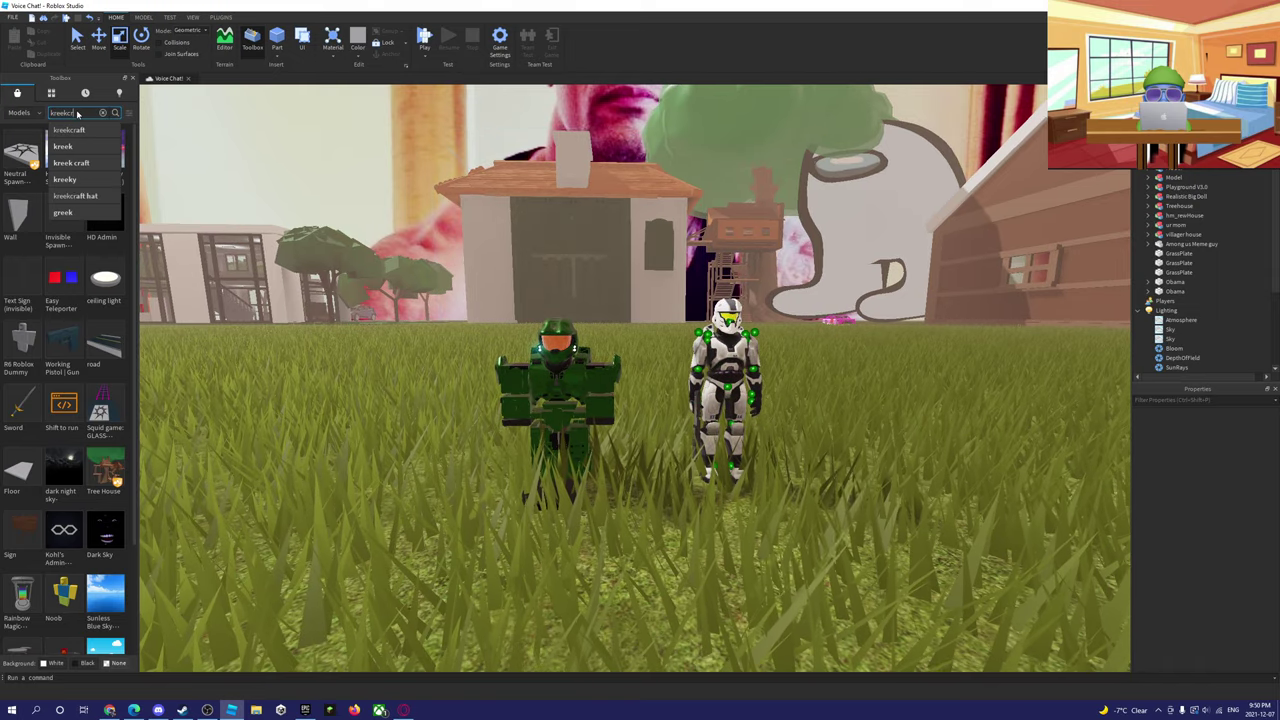
key("Return")
key("s")
right_click_drag(290, 250, 260, 300)
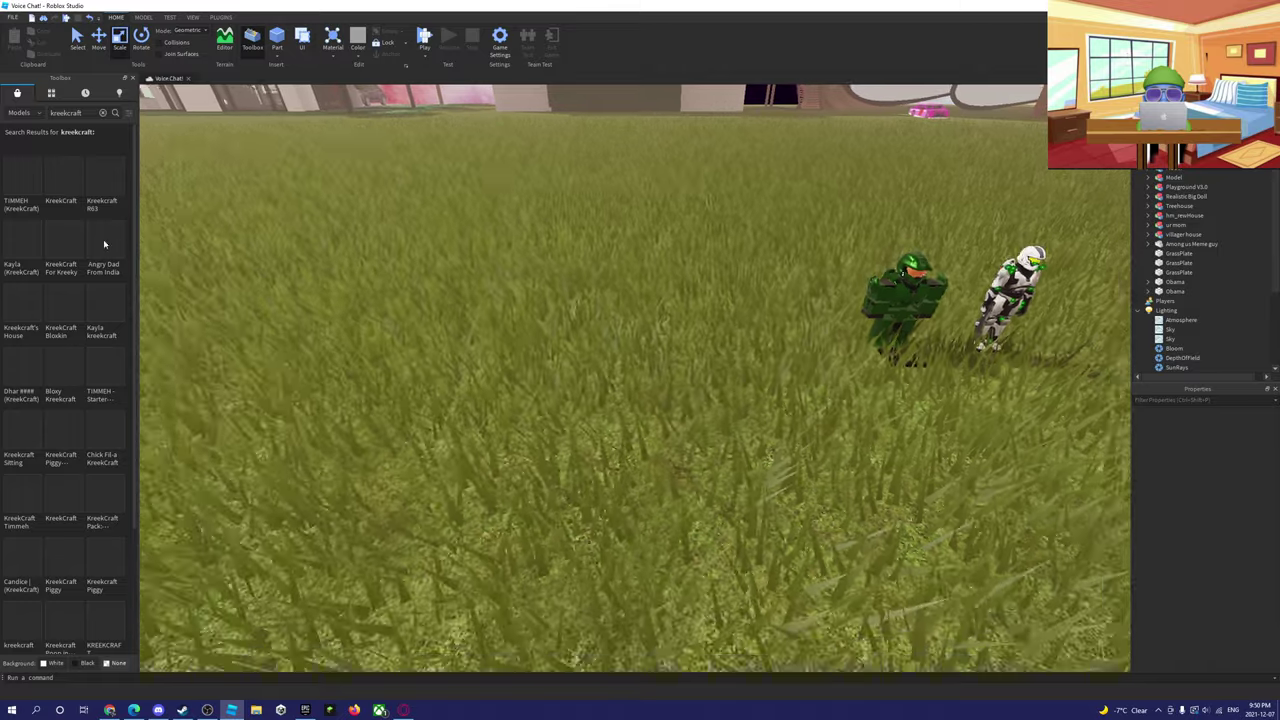
- Insert the KreekCraft character on the grass behind the Halo figures and scale it up to giant size
left_click_drag(66, 198, 498, 129)
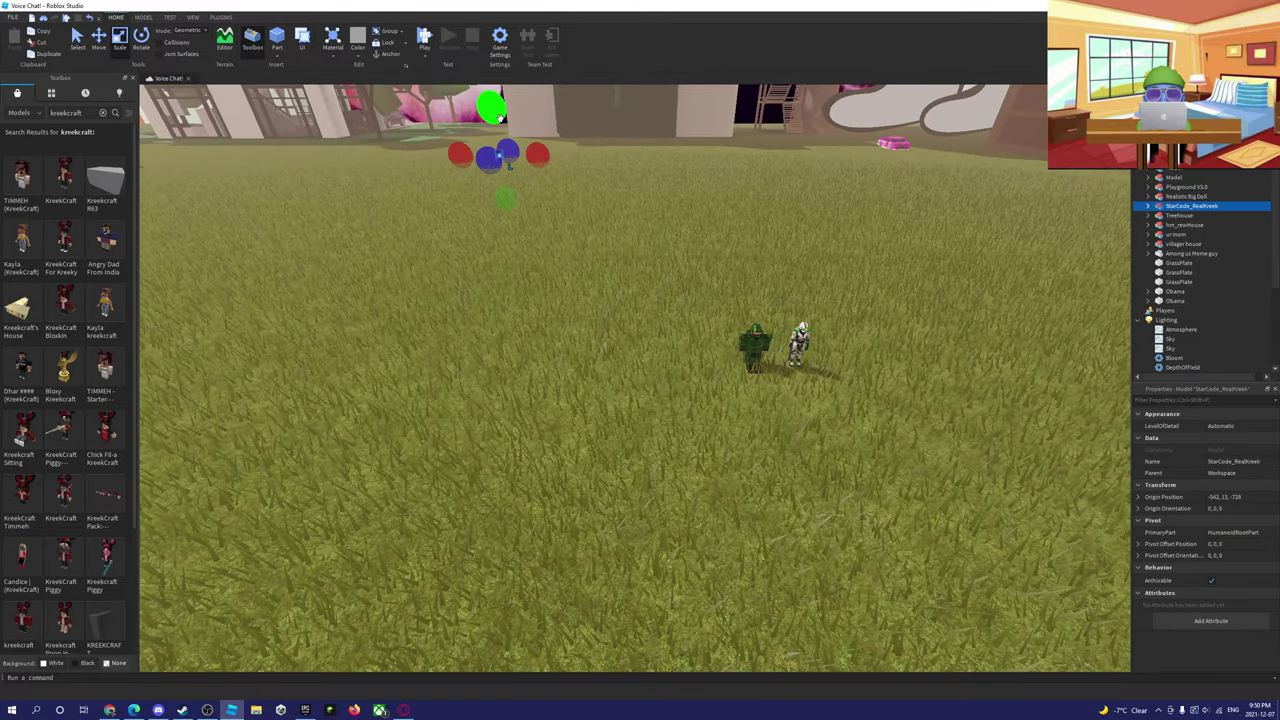
left_click_drag(415, 134, 437, 148)
right_click_drag(415, 134, 437, 148)
key("d")
left_click_drag(437, 148, 502, 174)
right_click_drag(478, 165, 502, 174)
left_click_drag(502, 174, 515, 180)
- Rotate the giant KreekCraft figure 180 degrees and move it back beside the orange-roofed house
key("s")
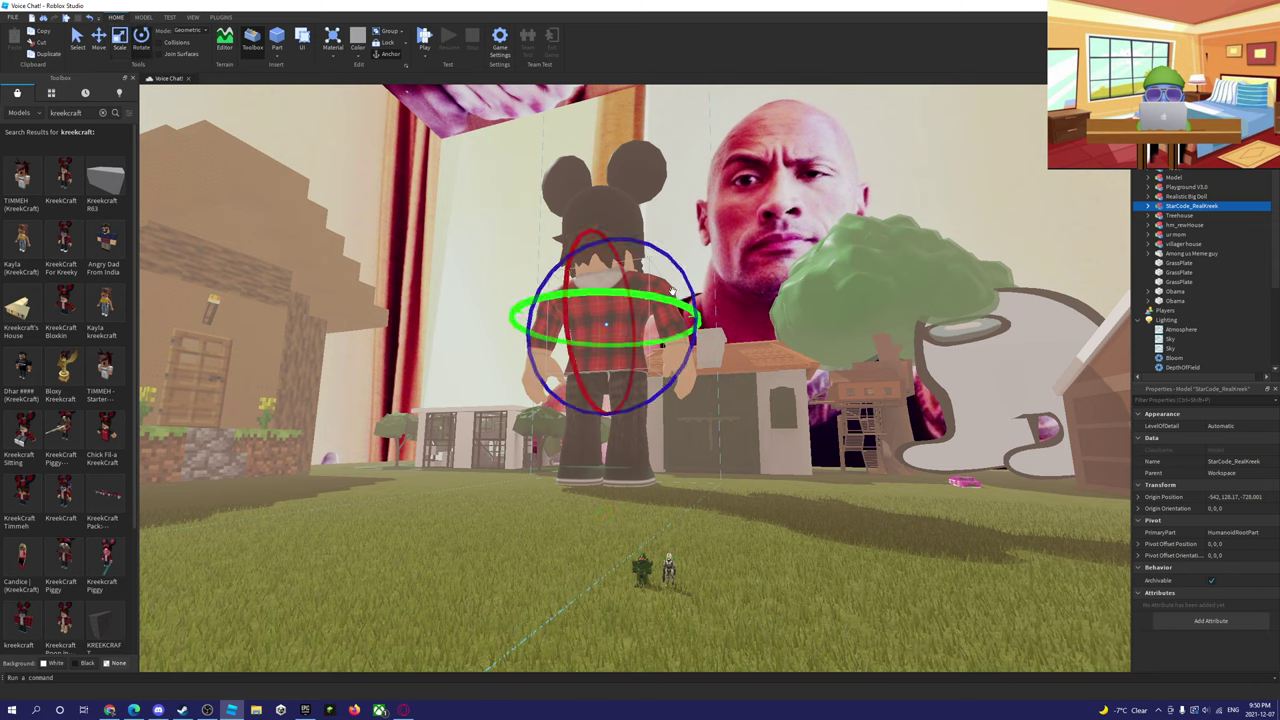
left_click_drag(670, 310, 458, 362)
left_click_drag(644, 467, 618, 474)
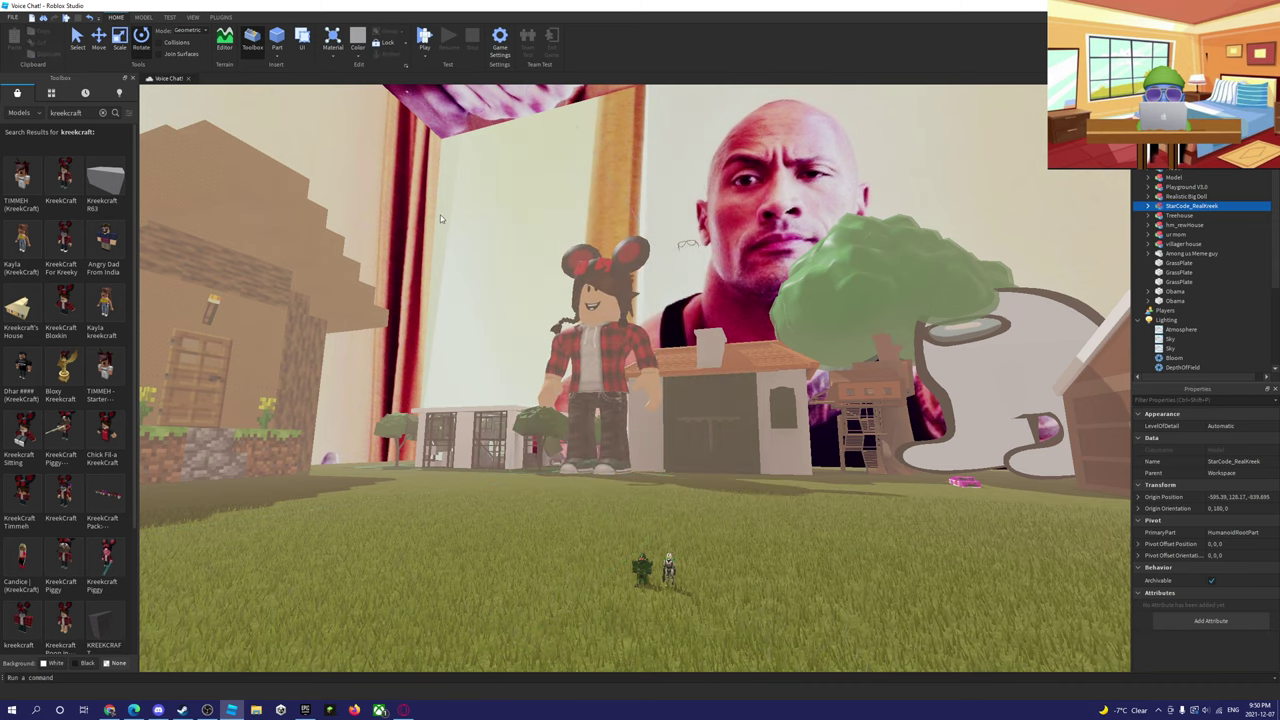
- Search the toolbox for "mrbeast" models
left_click(101, 113)
type("mrbeas")
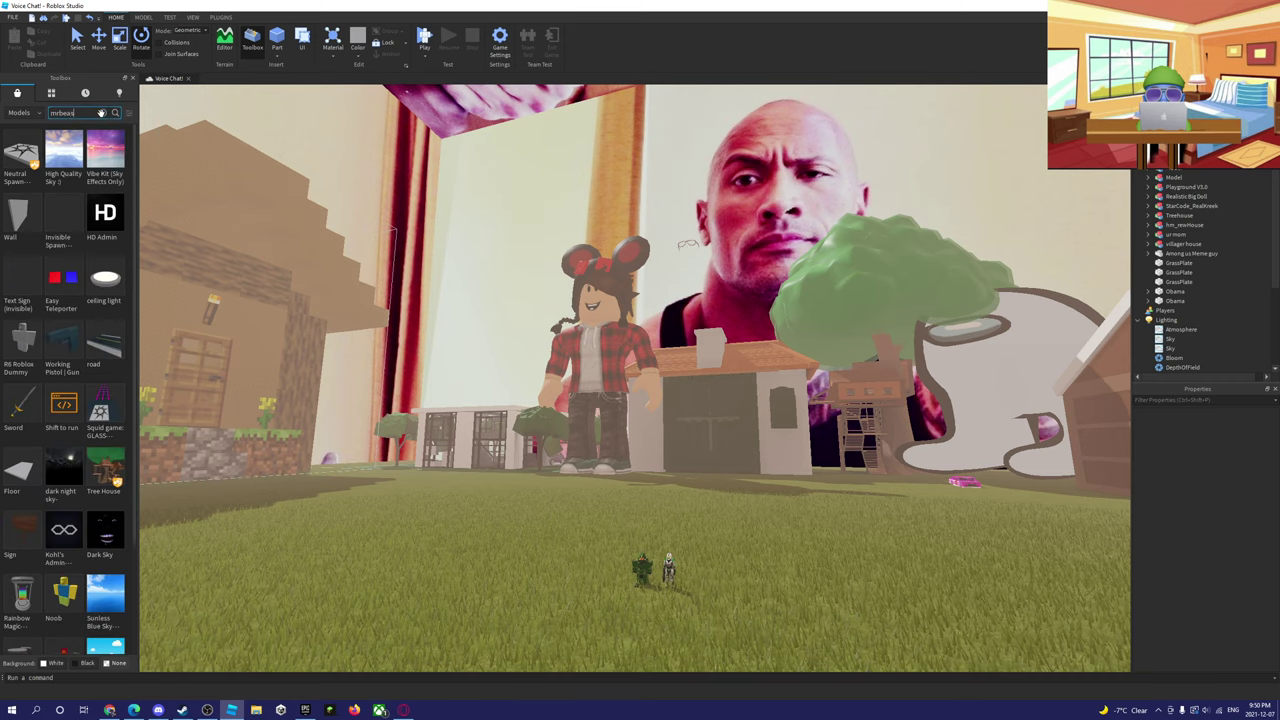
key("Return")
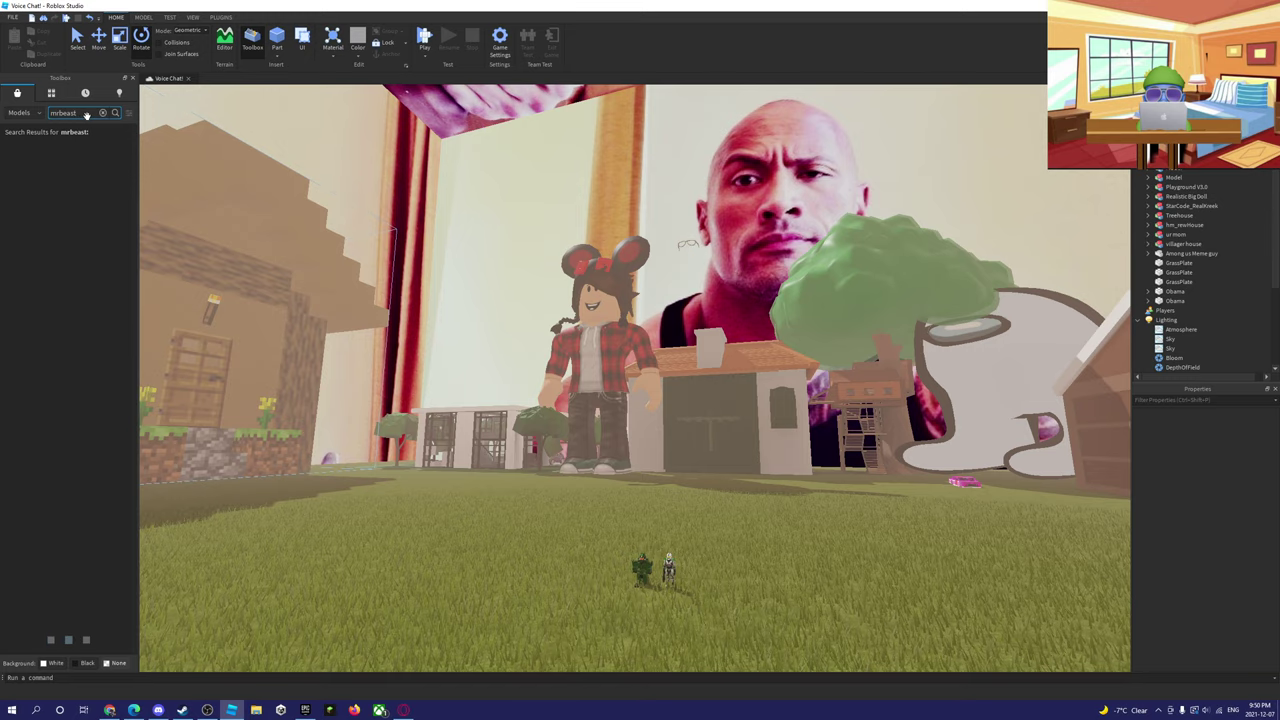
right_click_drag(186, 190, 186, 190)
key("w")
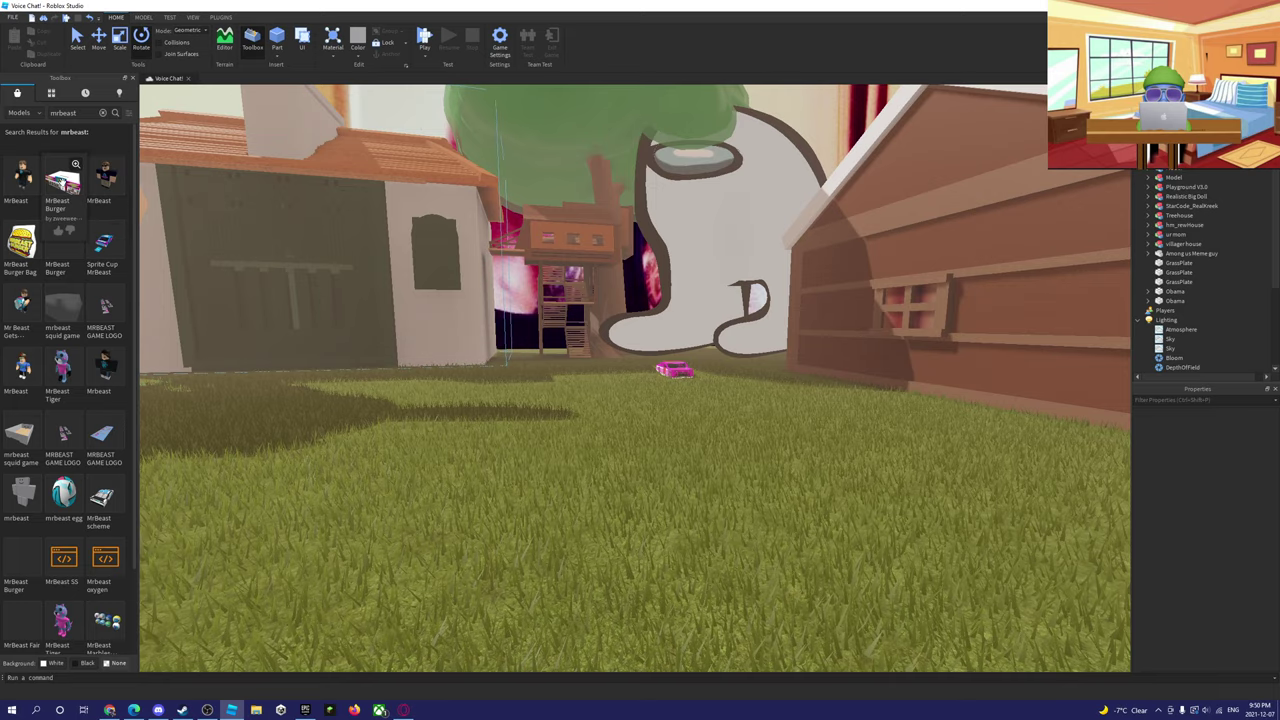
- Insert the MrBeast Burger restaurant in front of the treehouse and rotate it to -90 degrees about the vertical axis
left_click(62, 182)
key("w")
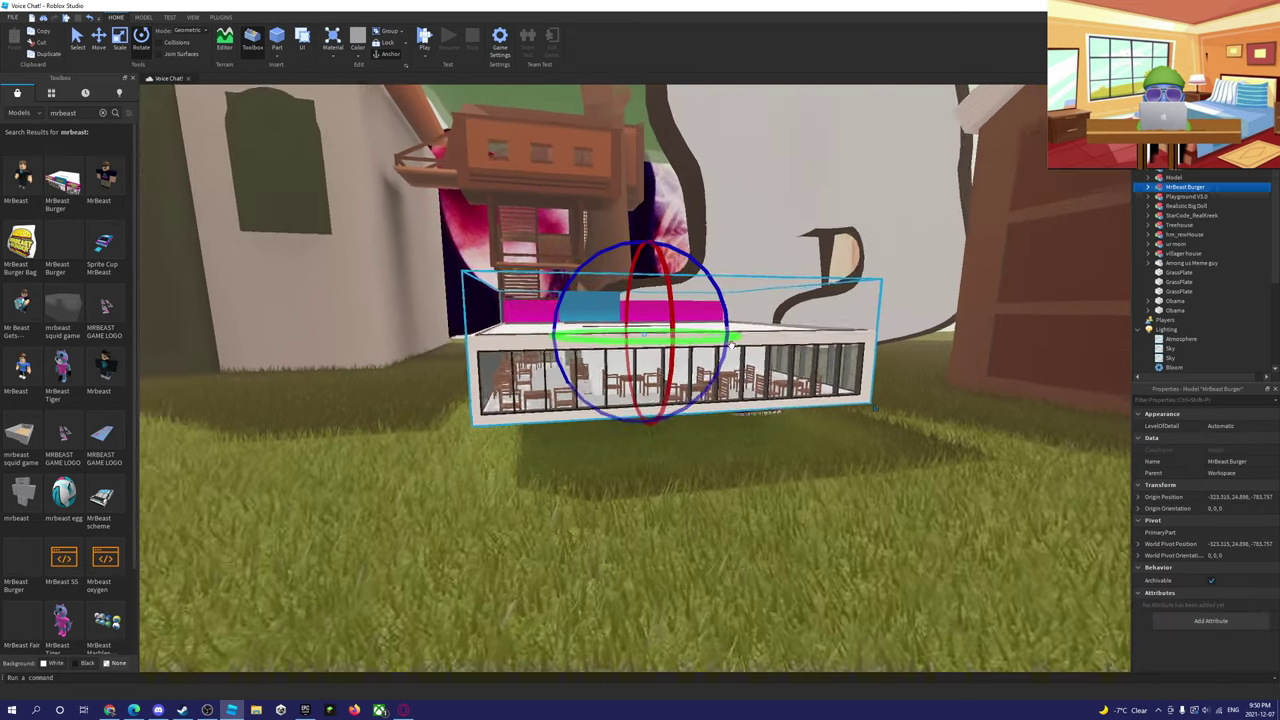
left_click_drag(728, 408, 459, 372)
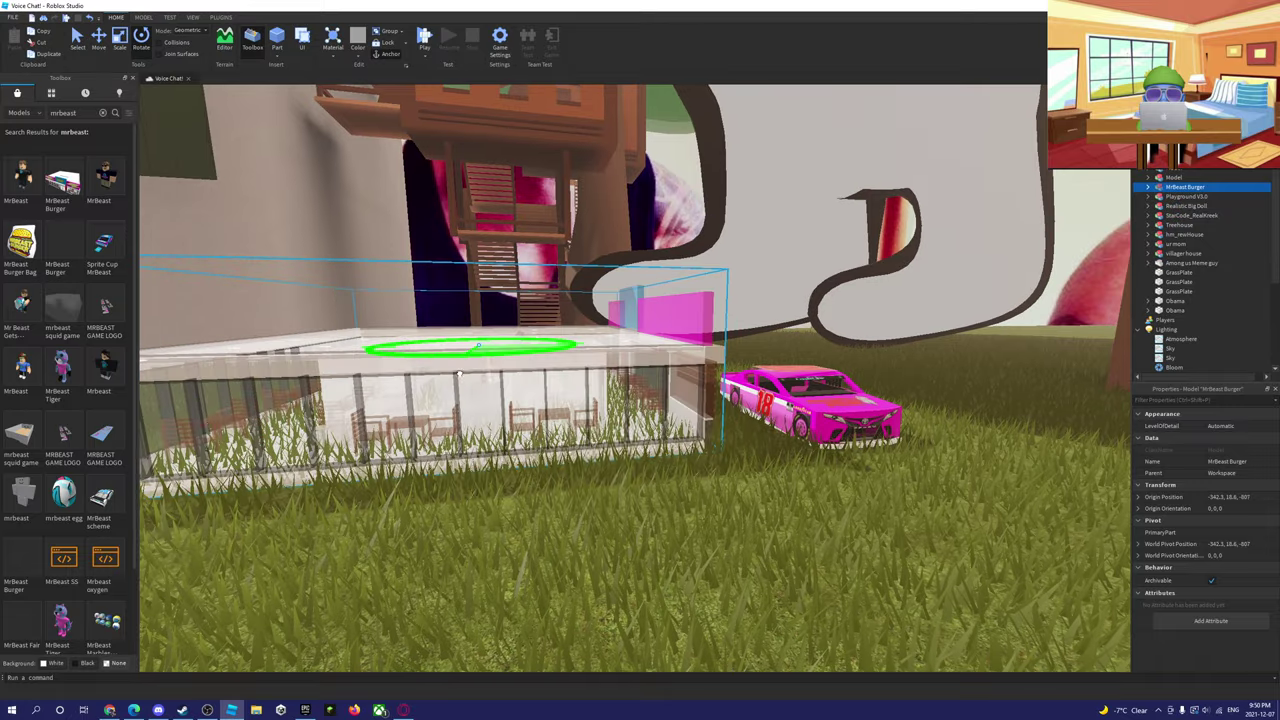
left_click_drag(195, 362, 333, 372)
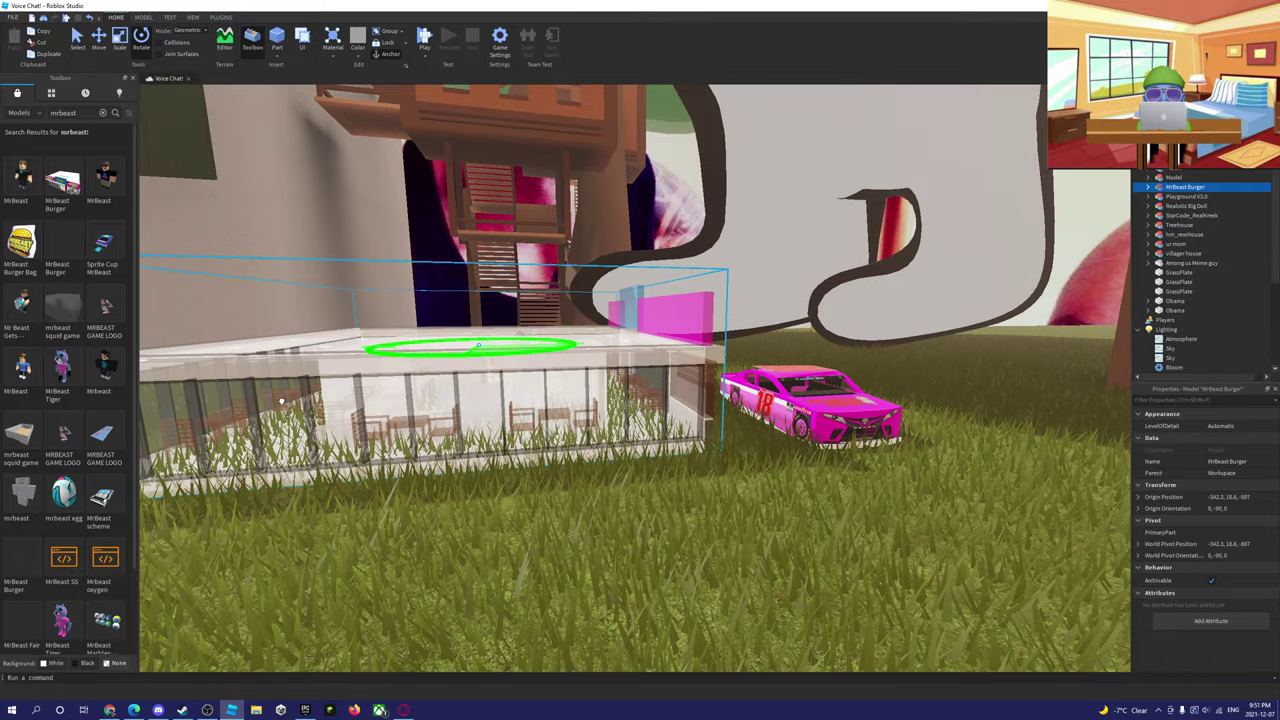
- Shift the MrBeast Burger restaurant away from the car and turn it to 180 degrees so its sign faces the open grass
left_click_drag(187, 436, 190, 432)
key("s")
left_click_drag(523, 340, 545, 355)
right_click_drag(545, 355, 520, 362)
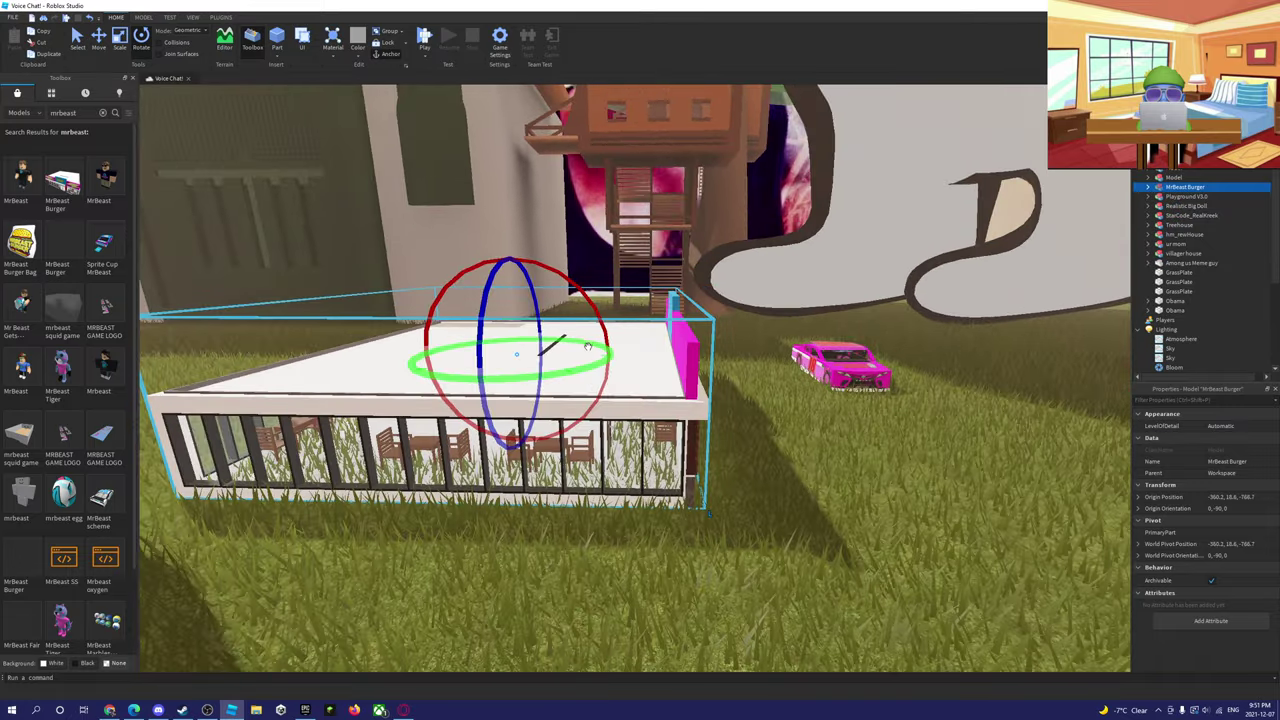
left_click_drag(570, 374, 446, 409)
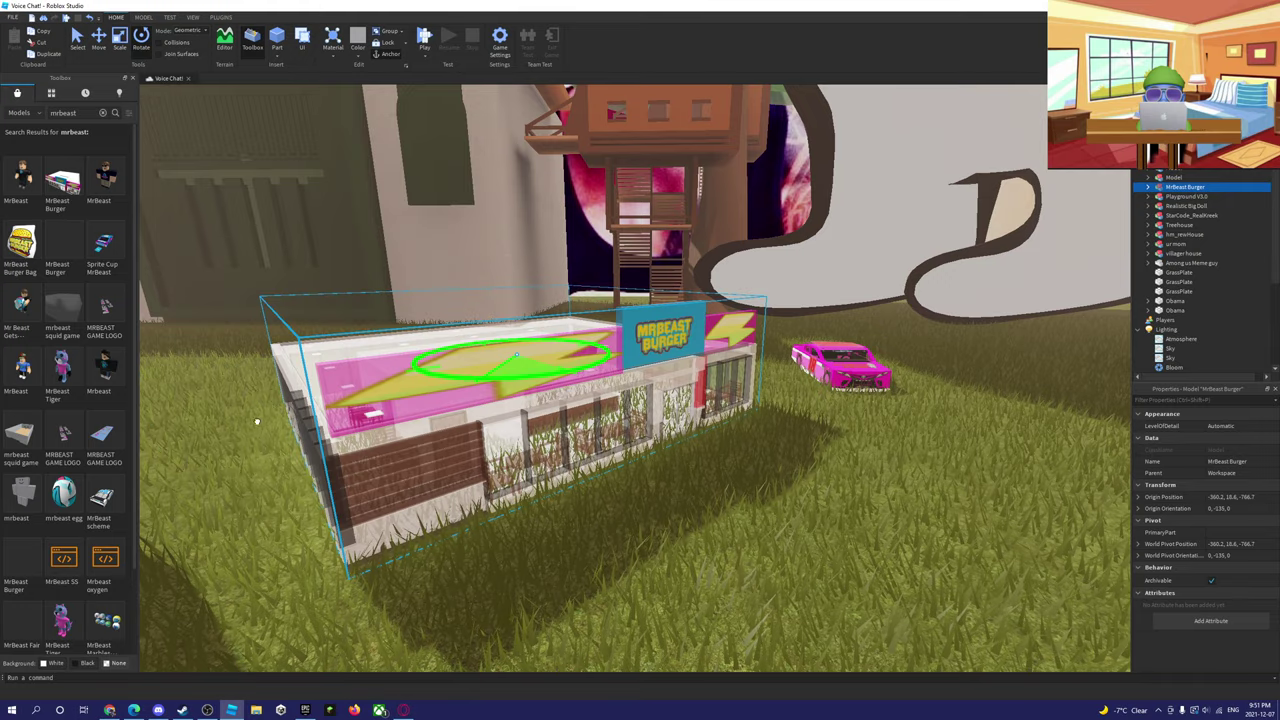
left_click_drag(257, 421, 237, 376)
left_click_drag(524, 388, 630, 395)
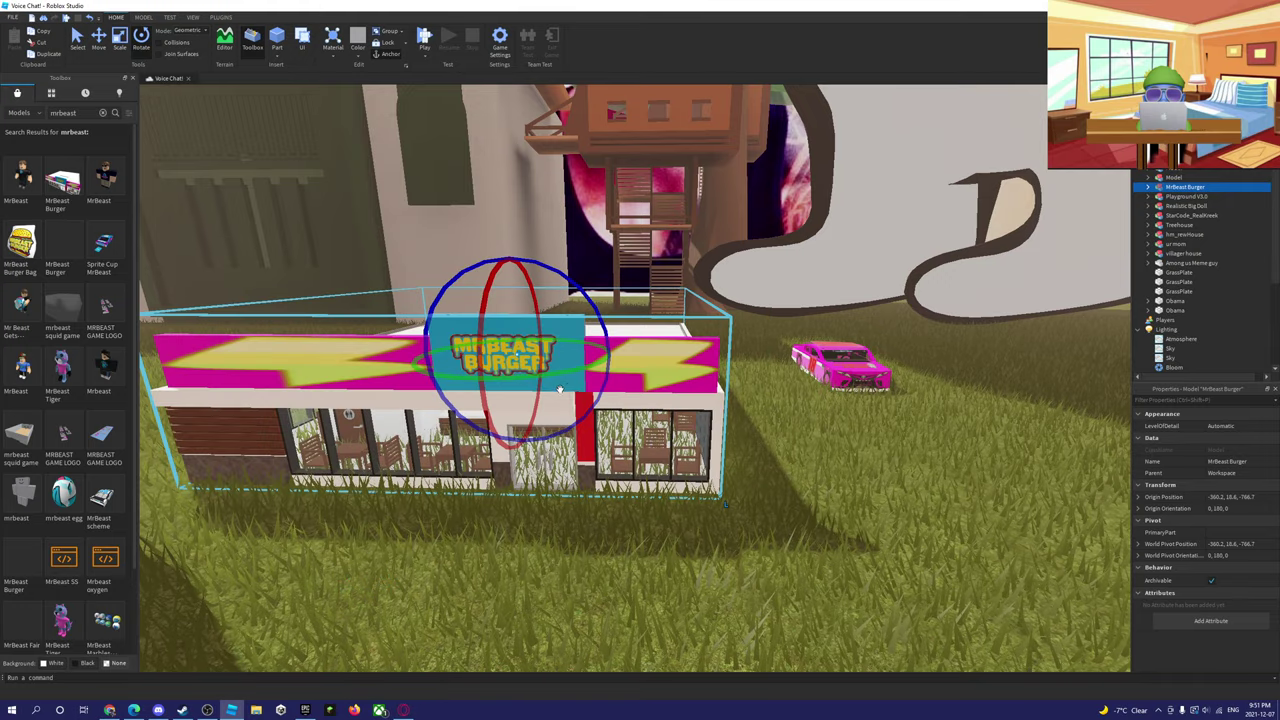
- Move the MrBeast Burger restaurant next to the pink race car and inspect its interior
scroll(655, 400, "up", 8)
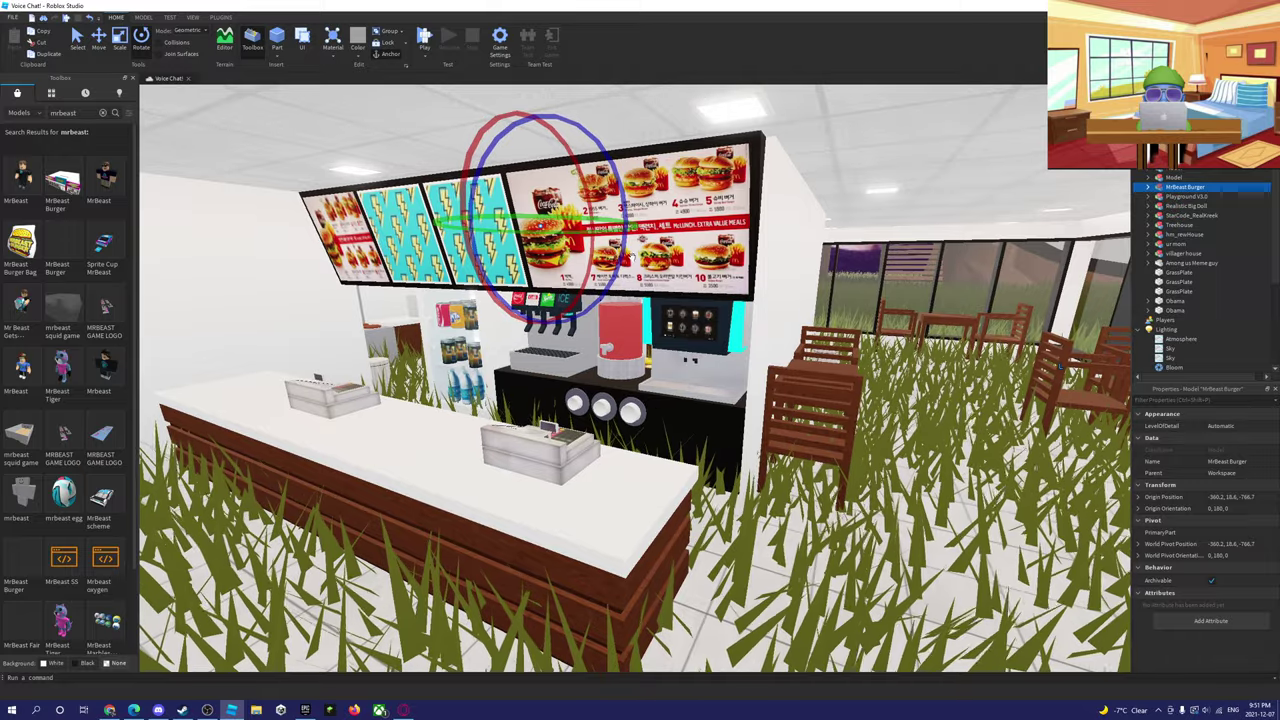
scroll(600, 400, "down", 8)
left_click_drag(573, 440, 818, 395)
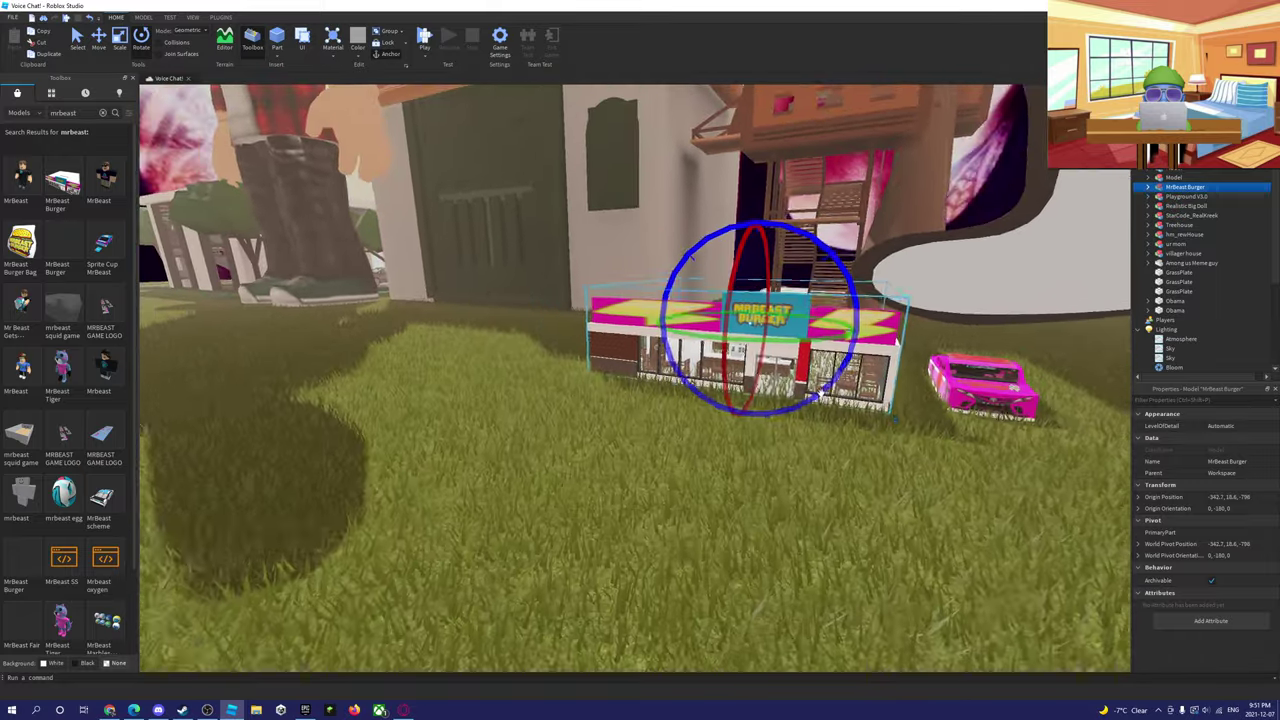
scroll(819, 392, "up", 10)
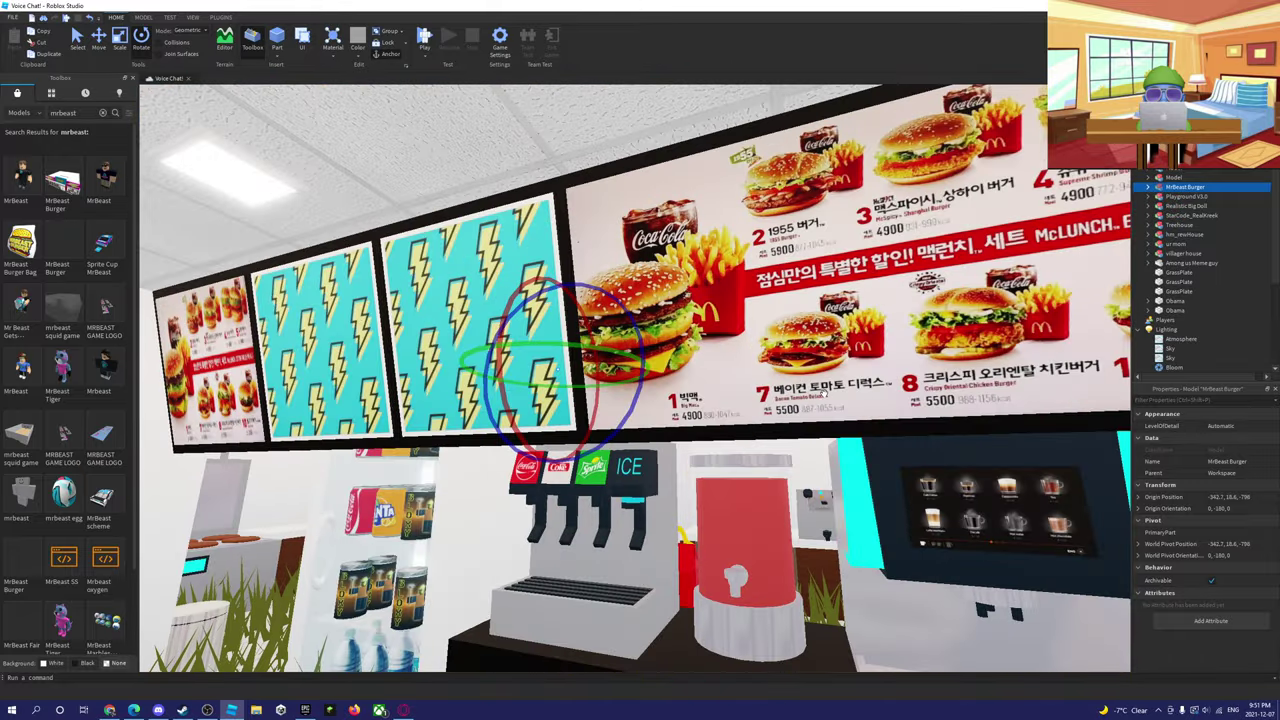
scroll(722, 370, "down", 10)
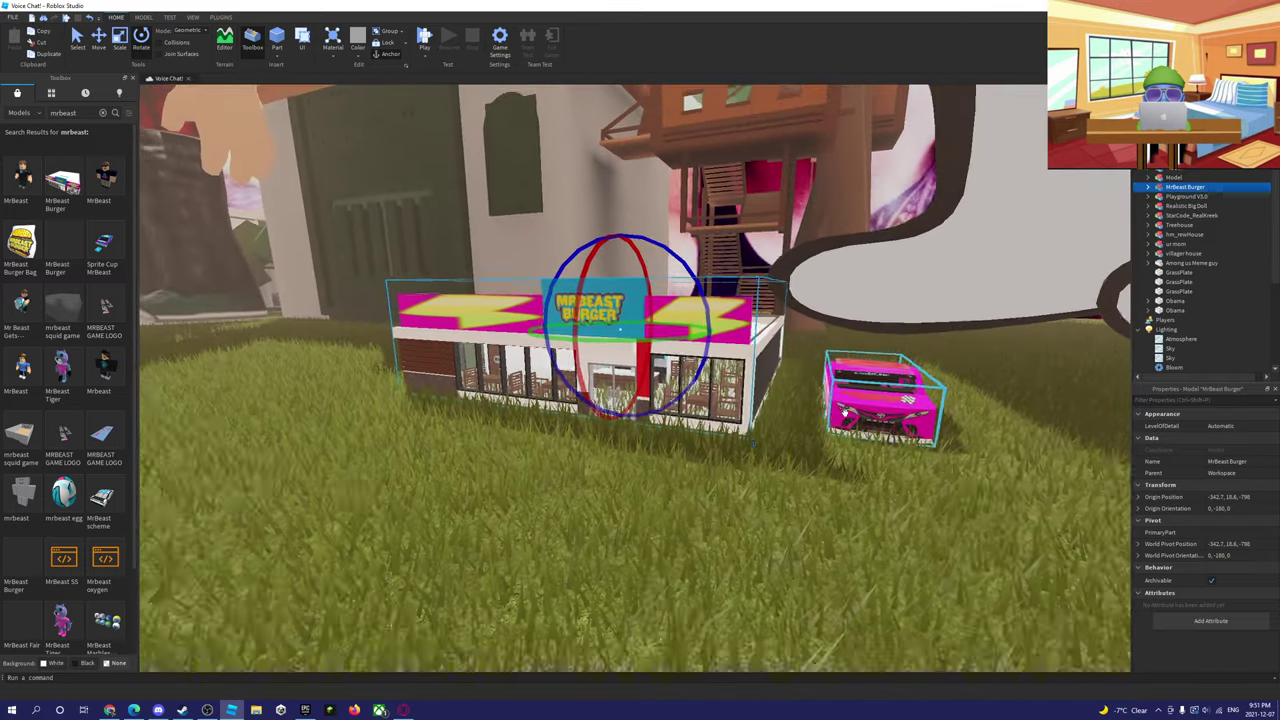
scroll(845, 412, "down", 2)
- Insert the Mr Beast character on the grass in front of the villager house
left_click(757, 463)
key("w")
right_click_drag(757, 463, 233, 269)
key("w")
key("a")
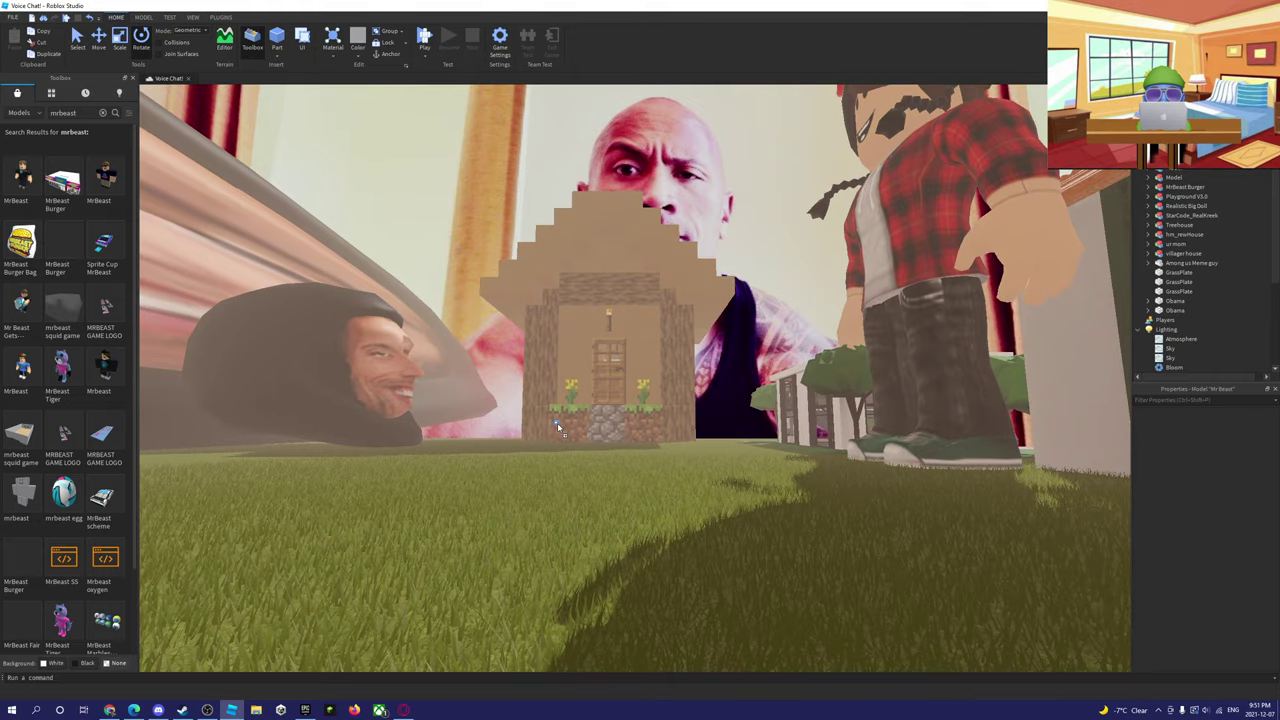
key("w")
right_click_drag(516, 463, 627, 414)
scroll(658, 441, "down", 3)
key("w")
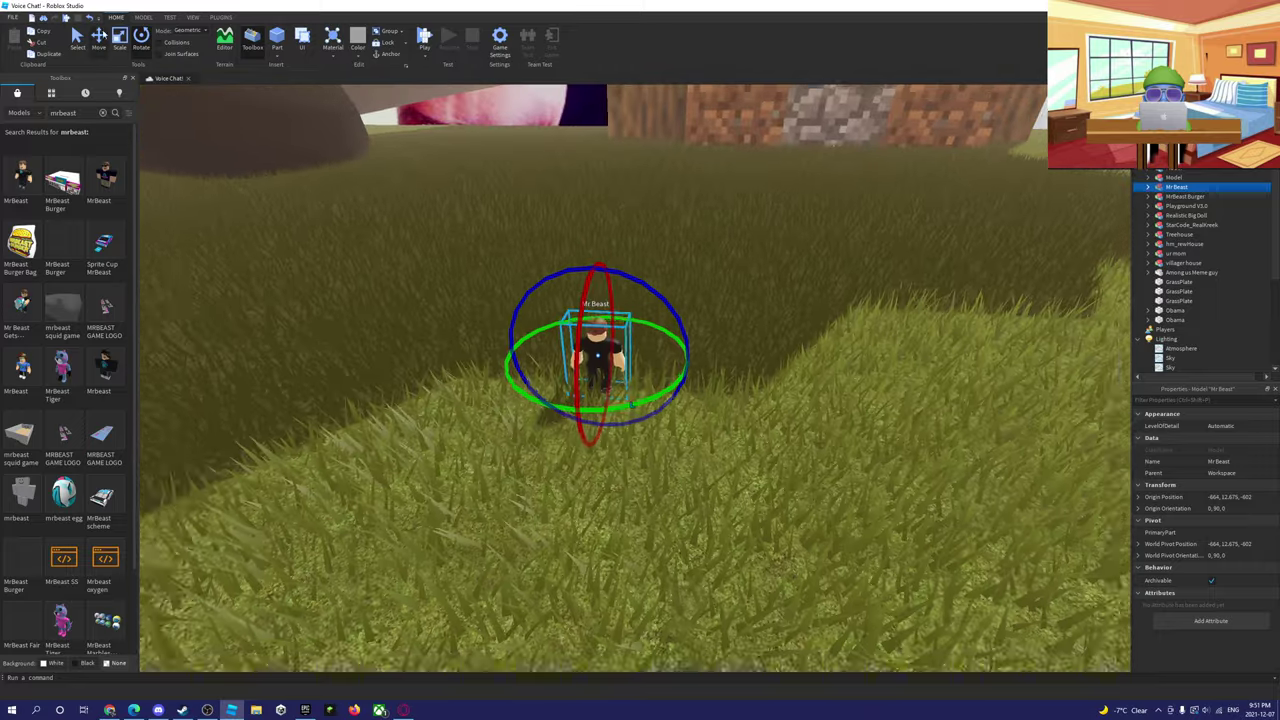
- Move the Mr Beast character across the grass next to the giant plaid-shirt character
key("ctrl+3")
left_click_drag(660, 367, 922, 366)
right_click_drag(922, 366, 1006, 271)
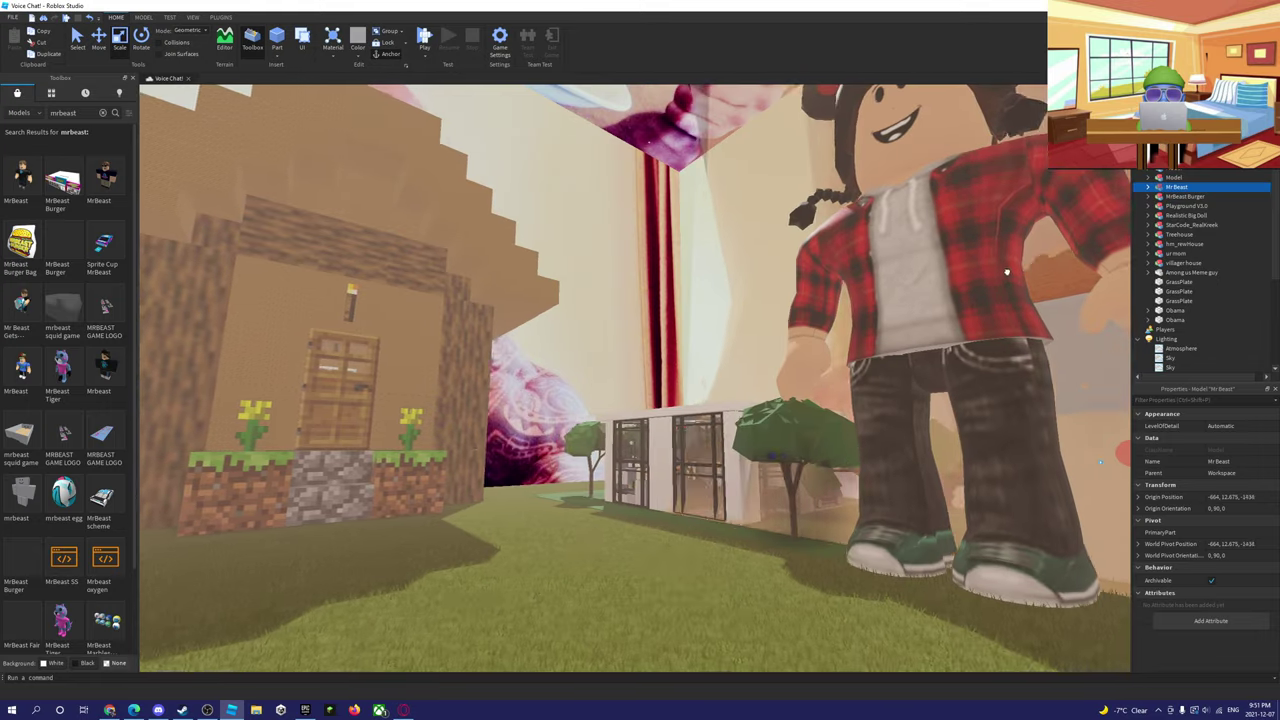
scroll(942, 376, "down", 2)
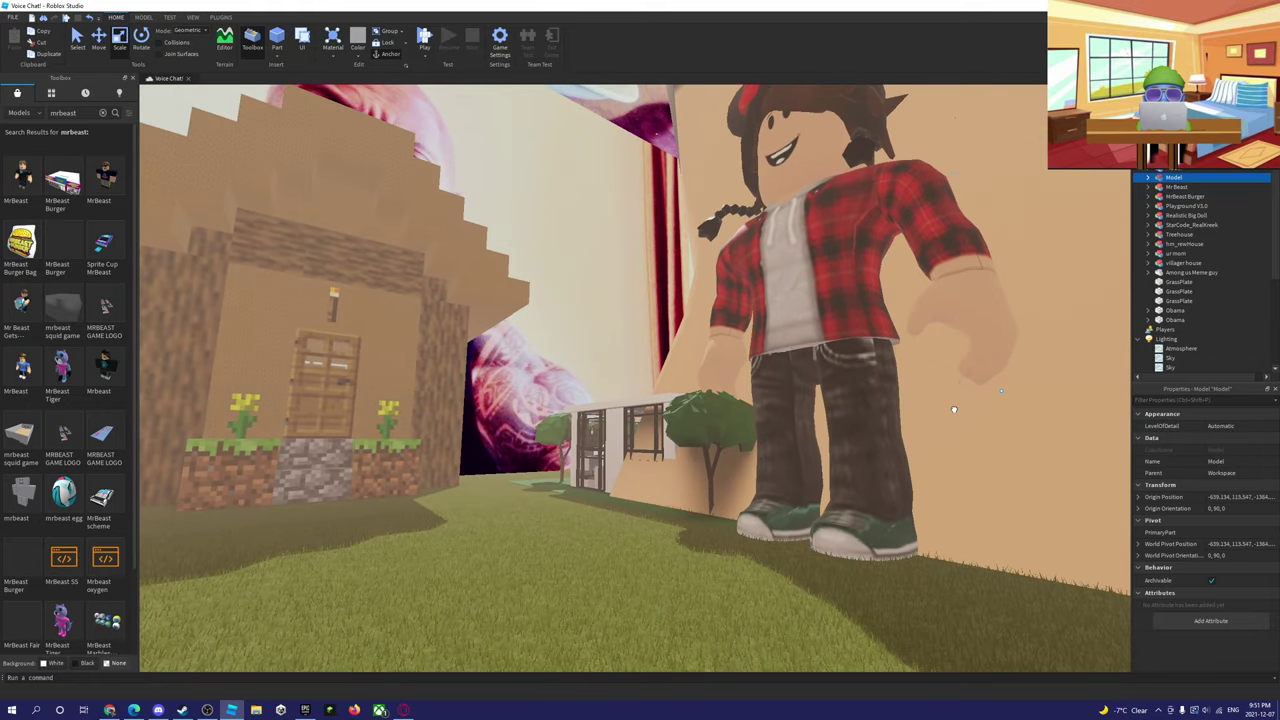
- Scale the Mr Beast character up until it towers far above the giant plaid-shirt character
left_click_drag(688, 525, 297, 540)
right_click_drag(297, 540, 297, 538)
scroll(297, 538, "down", 3)
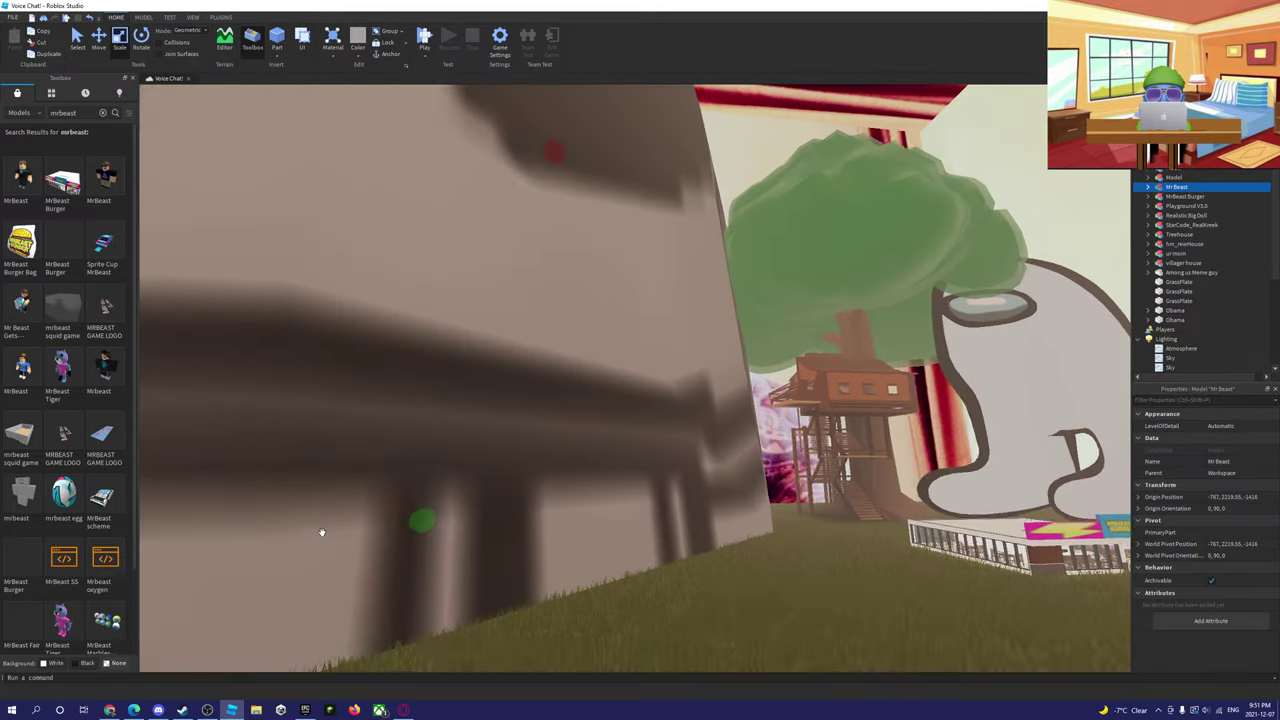
scroll(404, 520, "down", 2)
left_click_drag(404, 520, 353, 309)
scroll(434, 277, "down", 2)
right_click_drag(430, 295, 434, 277)
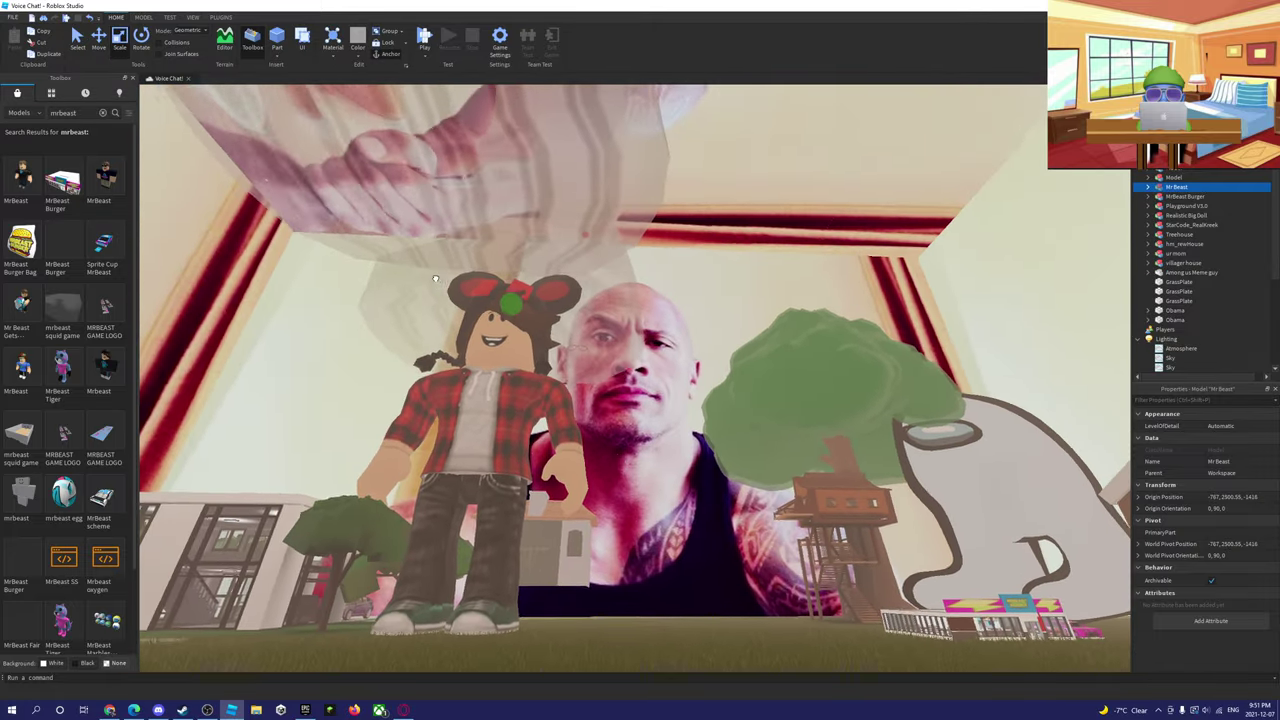
left_click_drag(434, 277, 377, 235)
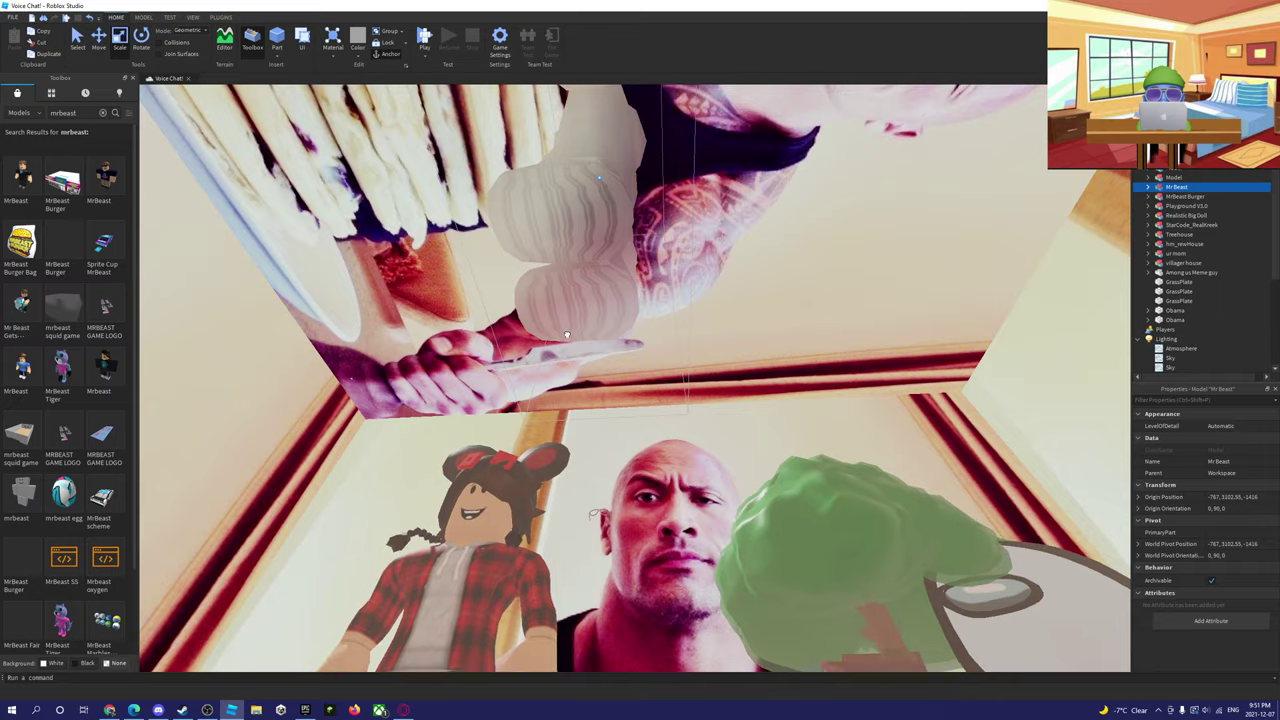
- Try to lower the oversized Mr Beast character and shift it sideways with the Move tool
key("w")
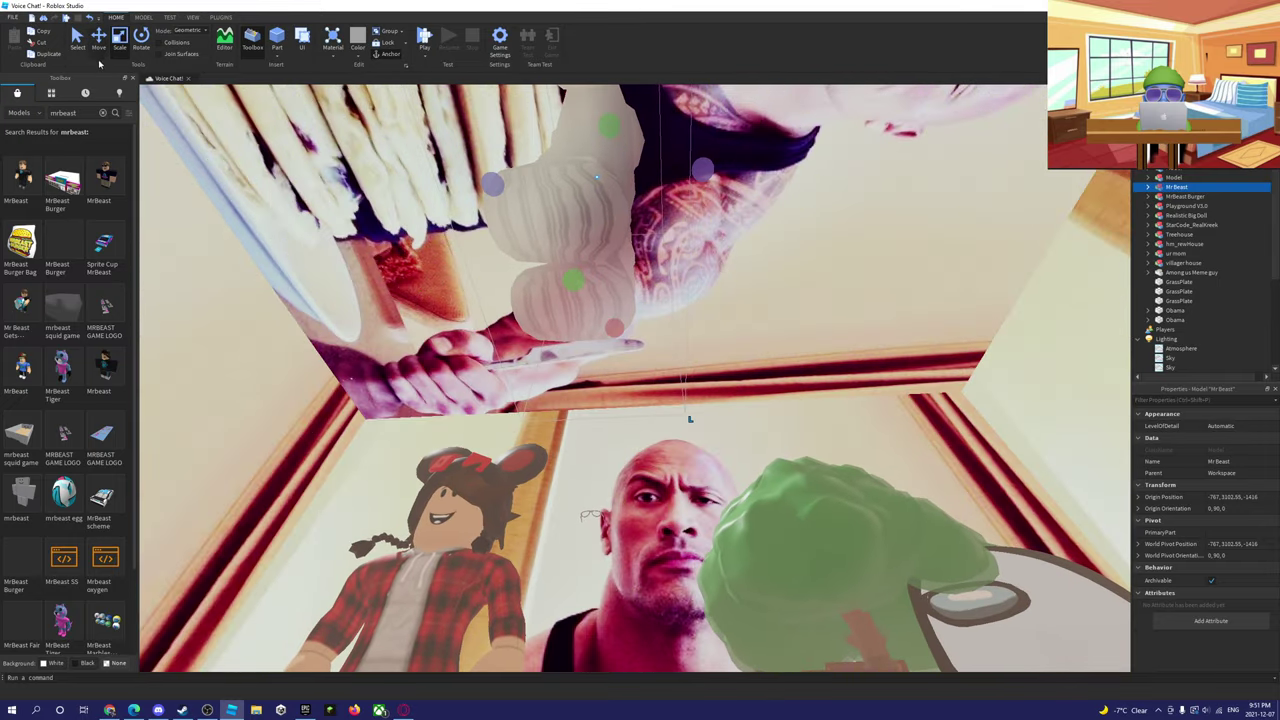
left_click_drag(595, 212, 556, 354)
left_click_drag(559, 234, 536, 120)
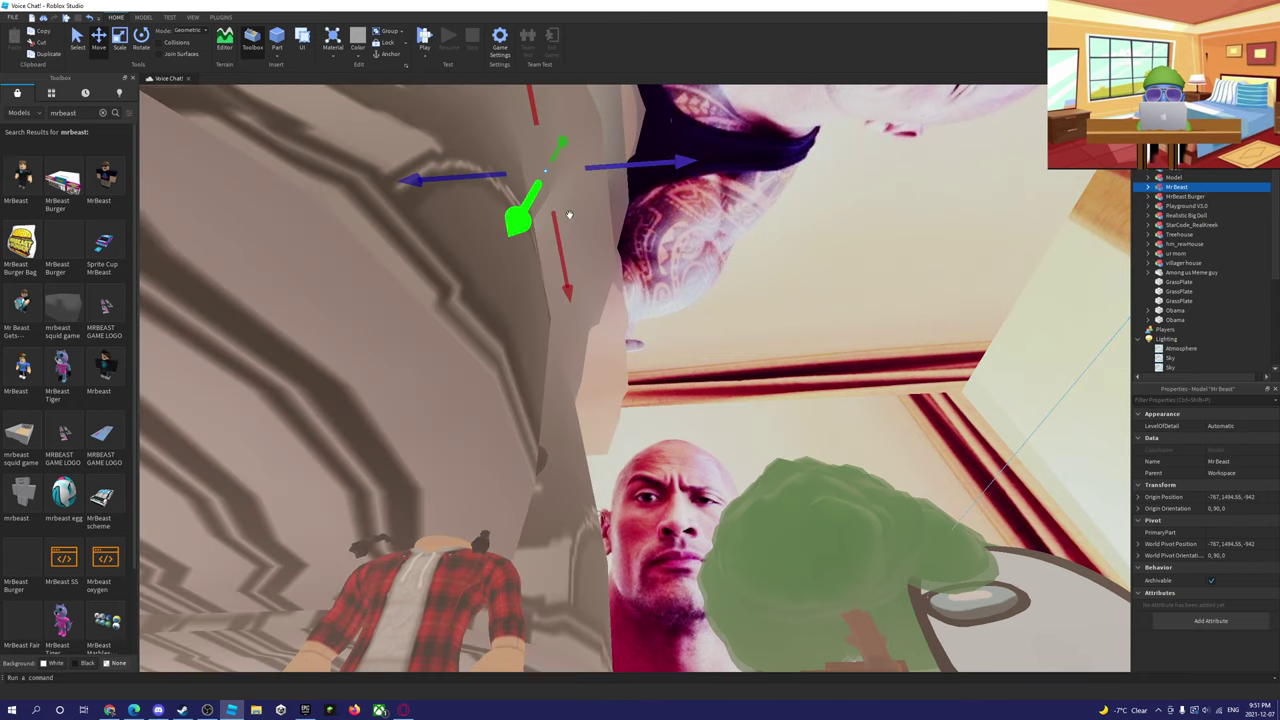
right_click_drag(600, 224, 603, 233)
key("w")
key("s")
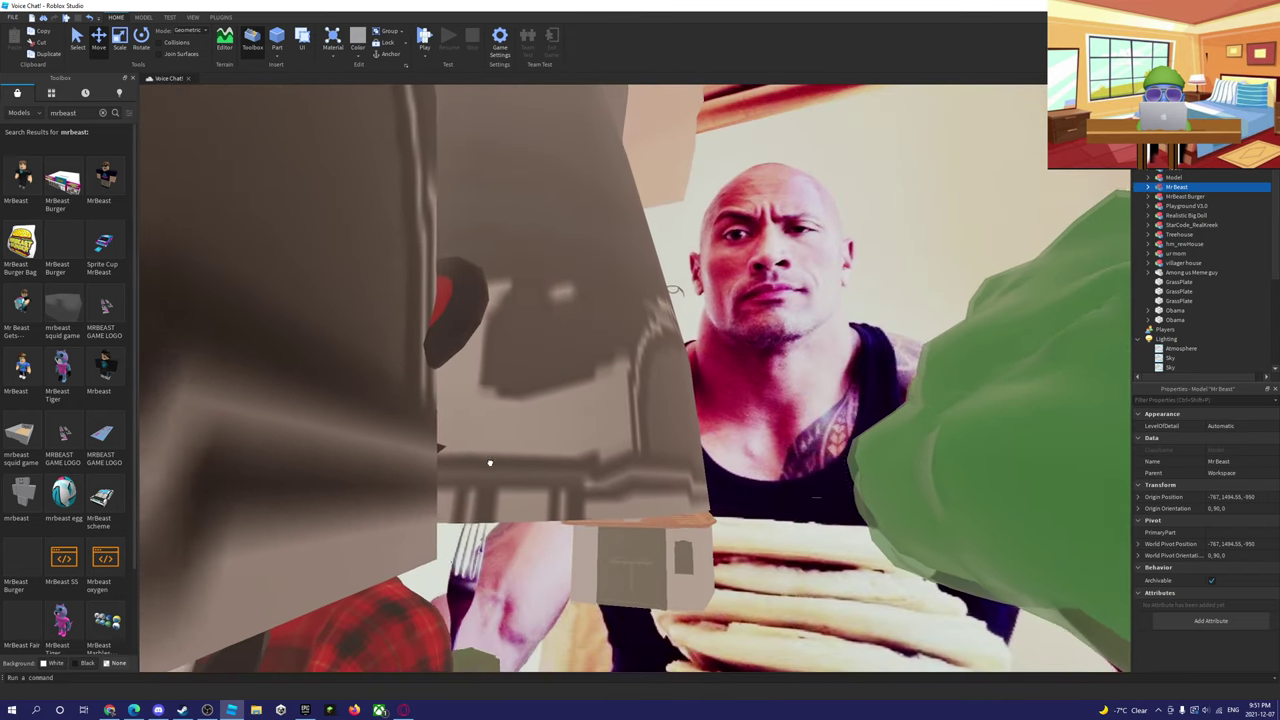
key("w")
- Move the orange-roofed house between the plaid-shirt character and the treehouse, and lower it onto the grass
left_click(654, 583)
key("s")
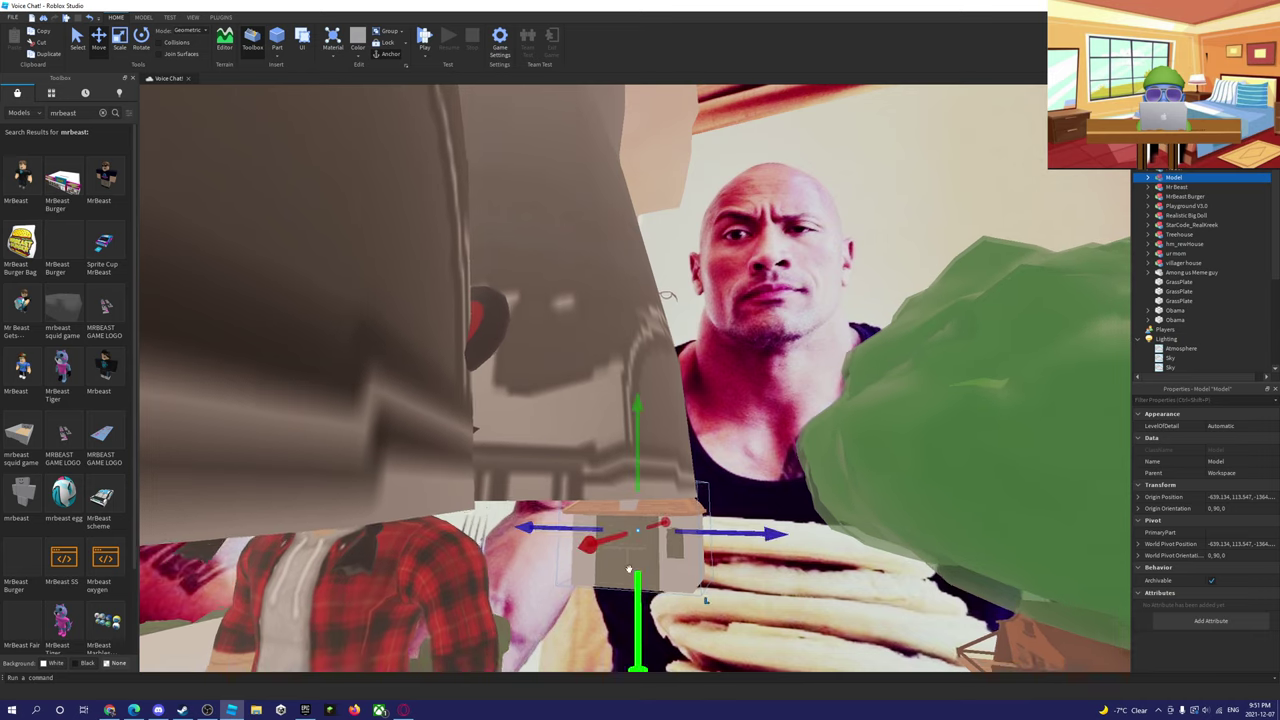
left_click_drag(592, 546, 420, 578)
left_click_drag(561, 571, 693, 562)
key("s")
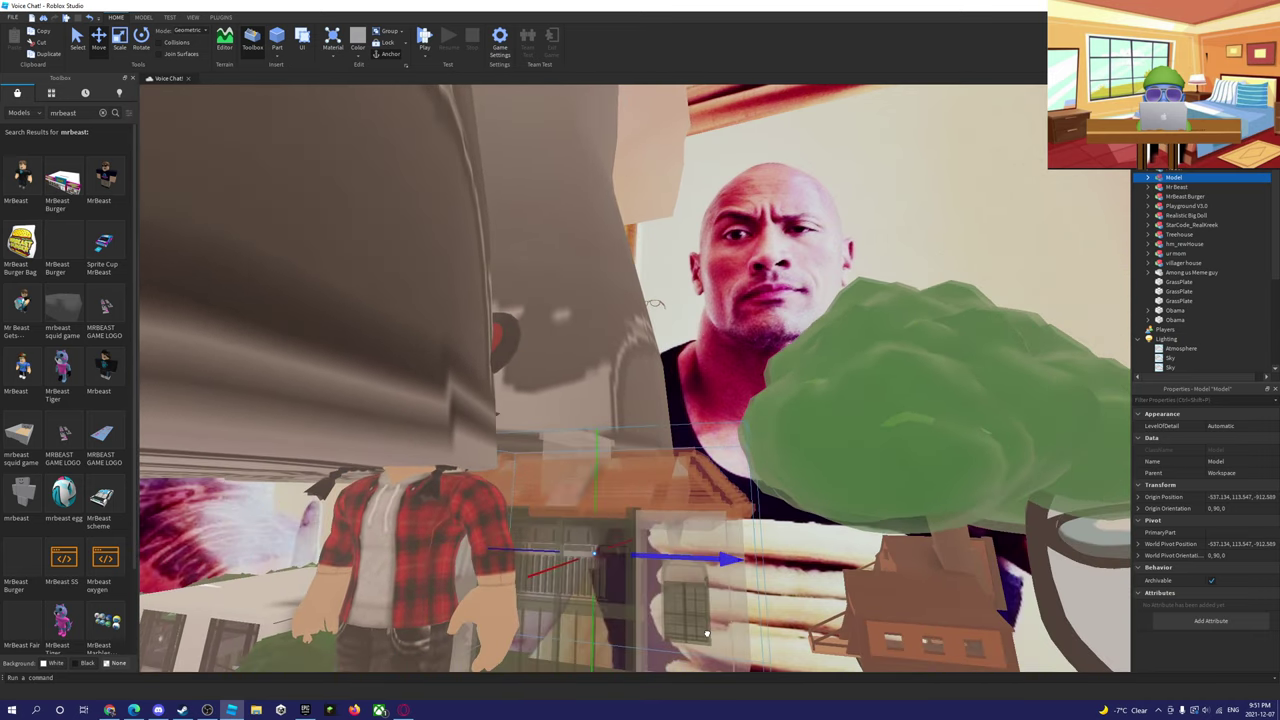
right_click_drag(693, 562, 694, 566)
left_click_drag(674, 433, 716, 431)
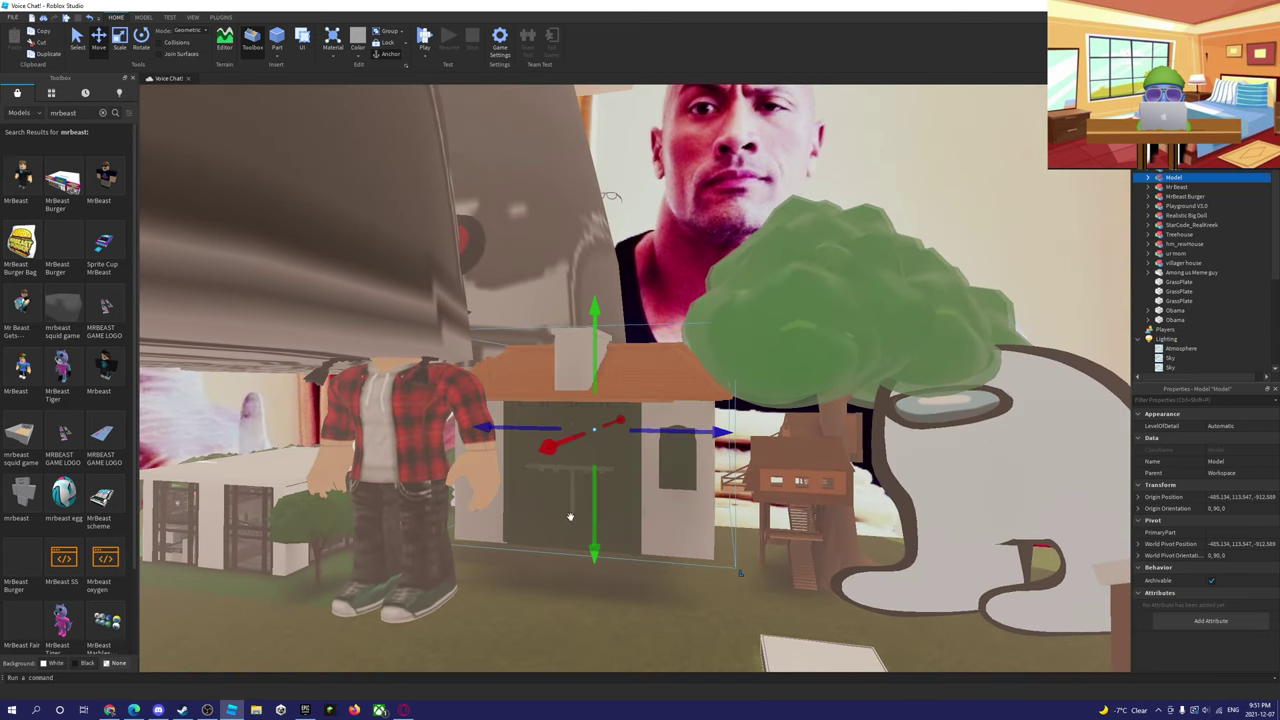
left_click_drag(592, 512, 581, 560)
- Delete the oversized Mr Beast character and insert a new one on the grass in front of the villager house
left_click(441, 259)
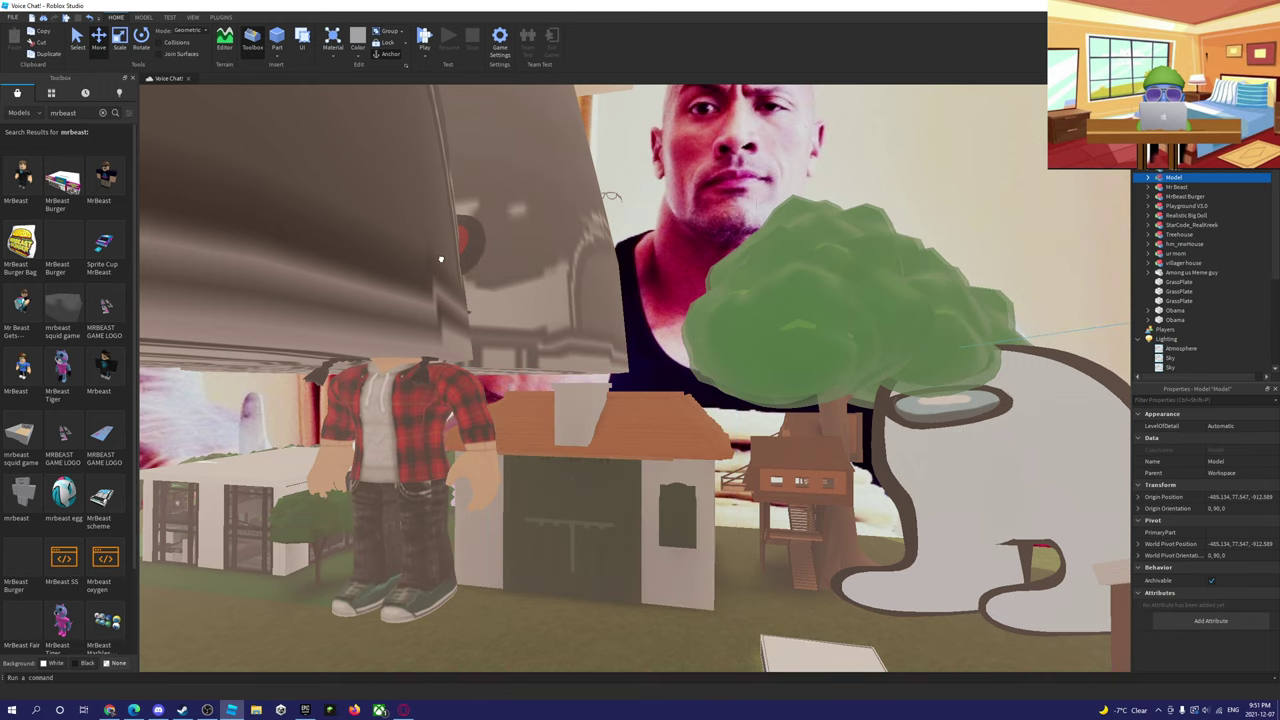
right_click_drag(540, 222, 544, 218)
left_click_drag(662, 243, 589, 573)
right_click_drag(680, 317, 595, 300)
key("Delete")
left_click_drag(60, 268, 463, 600)
key("w")
right_click_drag(463, 600, 495, 587)
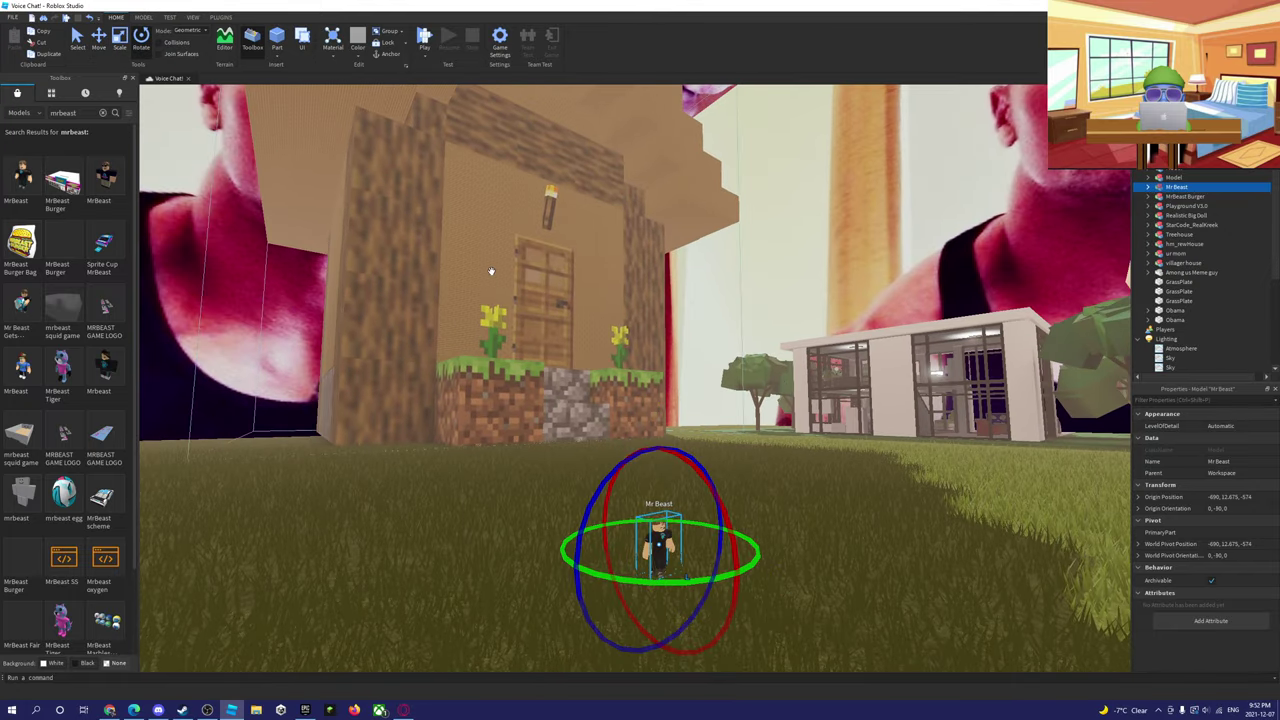
- Scale the new Mr Beast character up to about the villager house's height and place it at the house front
left_click_drag(658, 487, 643, 263)
key("s")
right_click_drag(582, 200, 643, 263)
left_click_drag(643, 263, 643, 109)
key("w")
key("s")
key("w")
right_click_drag(655, 315, 651, 348)
key("s")
left_click_drag(651, 348, 682, 455)
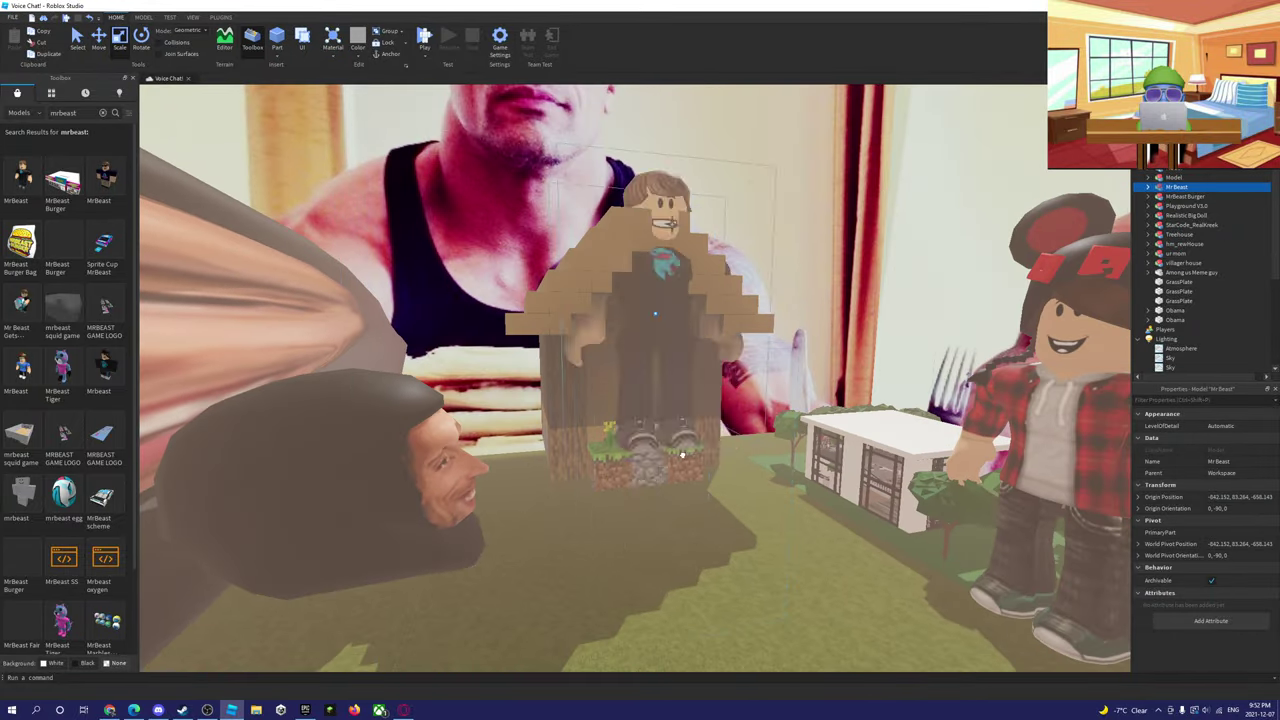
- Move the enlarged Mr Beast character up onto the villager house's roof
key("w")
left_click_drag(740, 282, 713, 173)
right_click_drag(737, 124, 713, 173)
left_click_drag(713, 173, 372, 222)
key("w")
key("w")
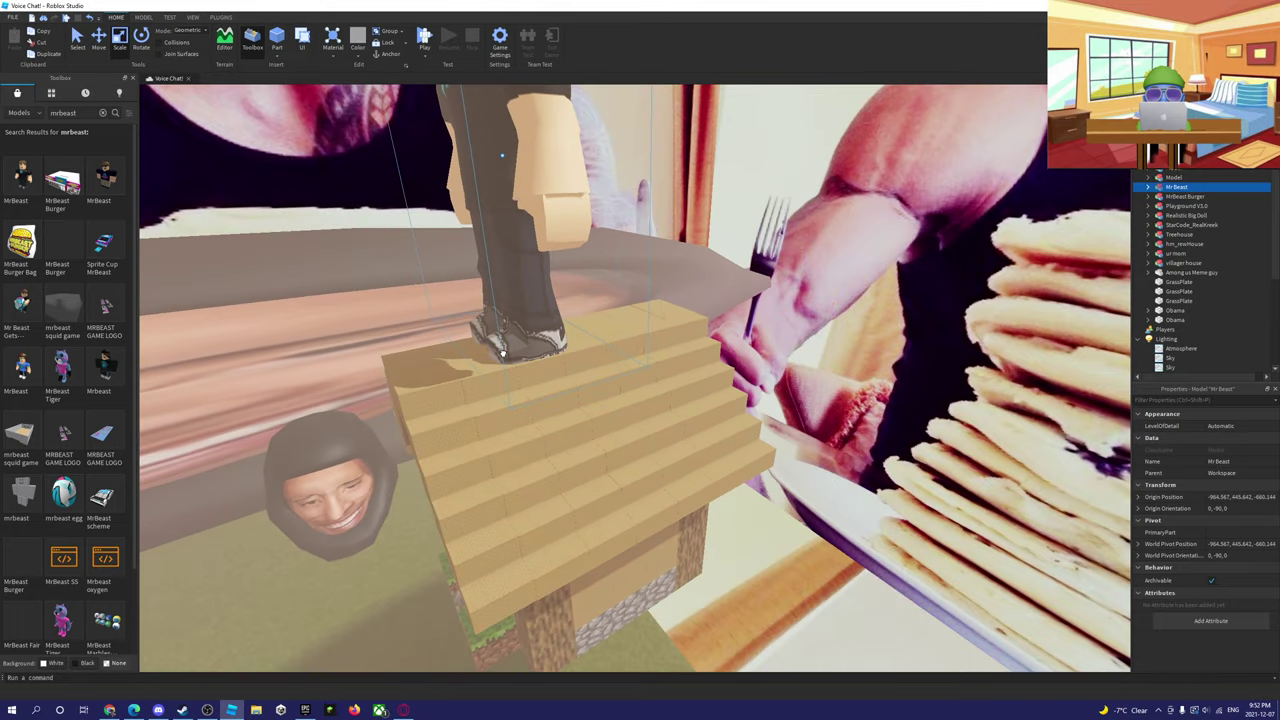
- Scale the Mr Beast character up further while it stands on the villager house's roof
right_click_drag(504, 353, 515, 360)
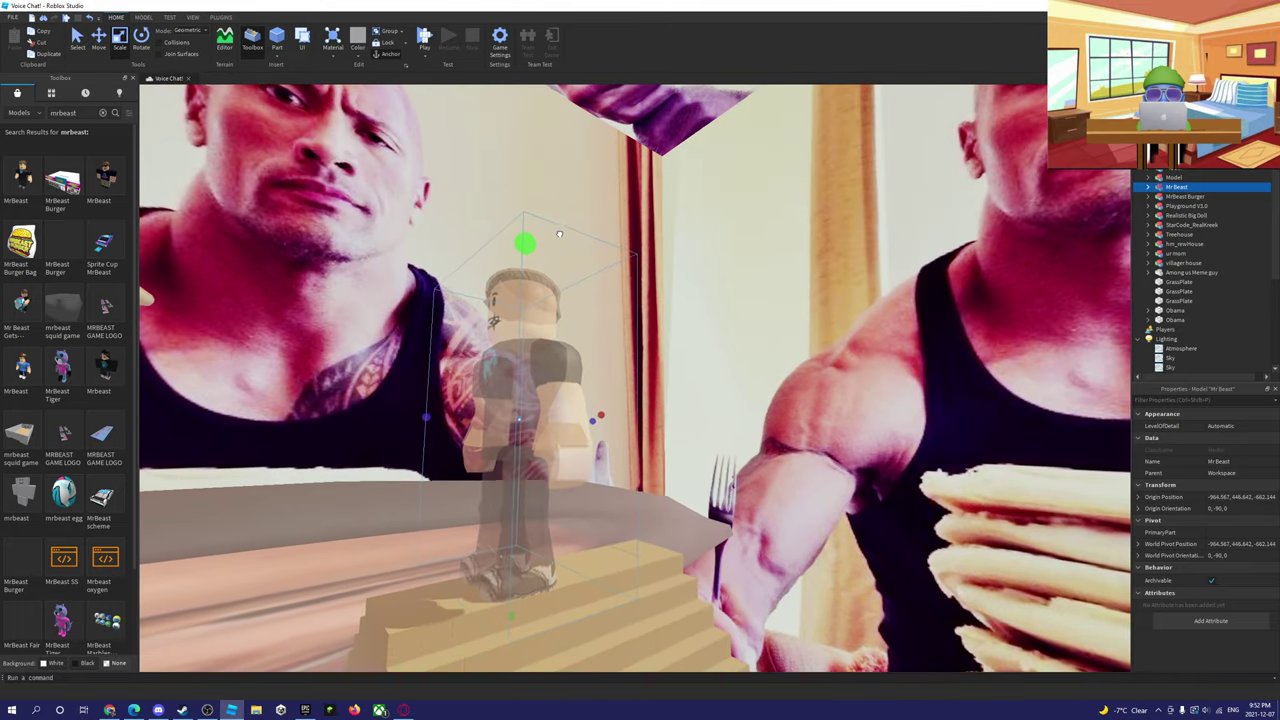
right_click_drag(569, 153, 566, 155)
left_click_drag(520, 275, 514, 157)
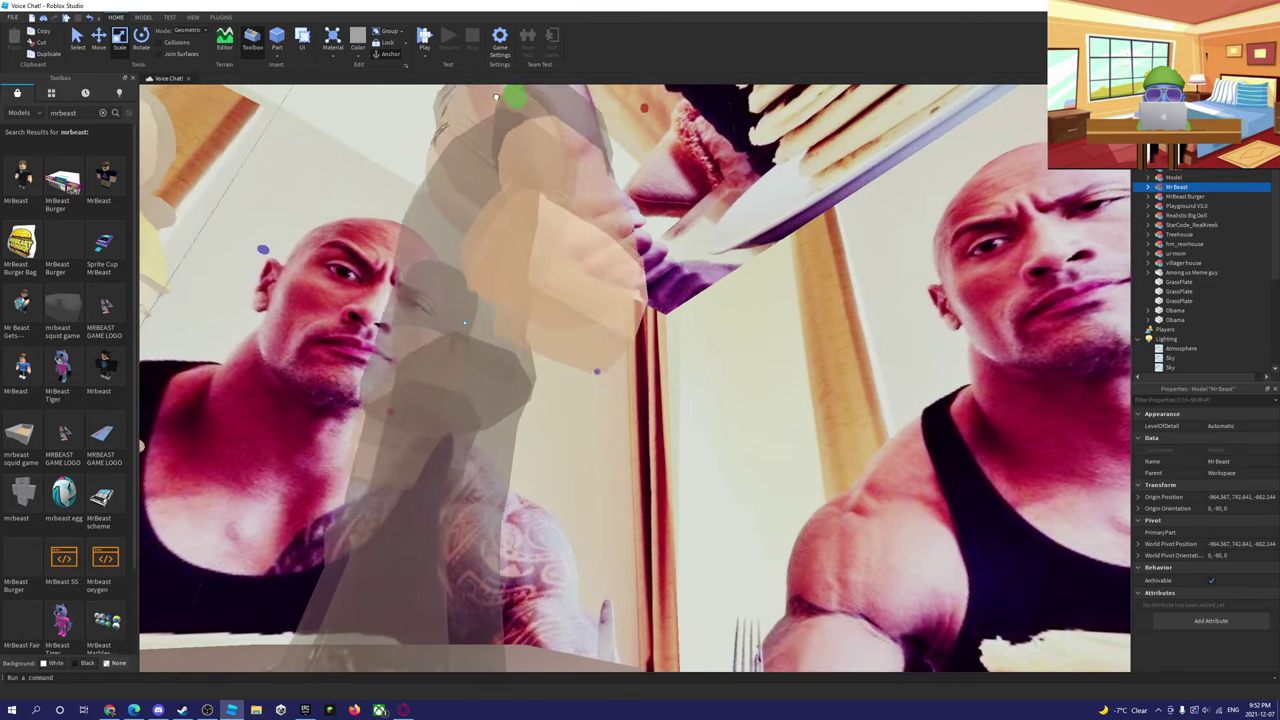
left_click_drag(496, 97, 488, 137)
- Reposition the giant Mr Beast character so its feet rest on the villager house's roof, and check the placement up close
right_click_drag(490, 282, 495, 286)
left_click_drag(620, 314, 657, 464)
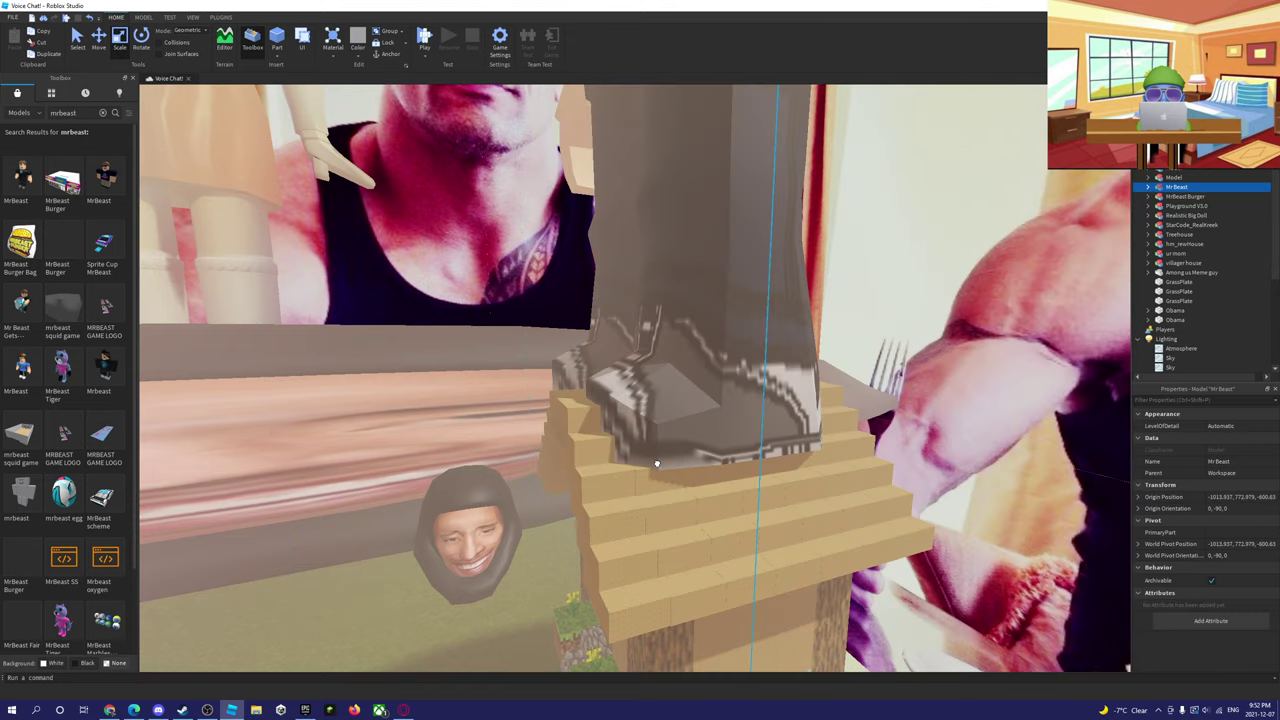
key("w")
right_click_drag(657, 464, 657, 464)
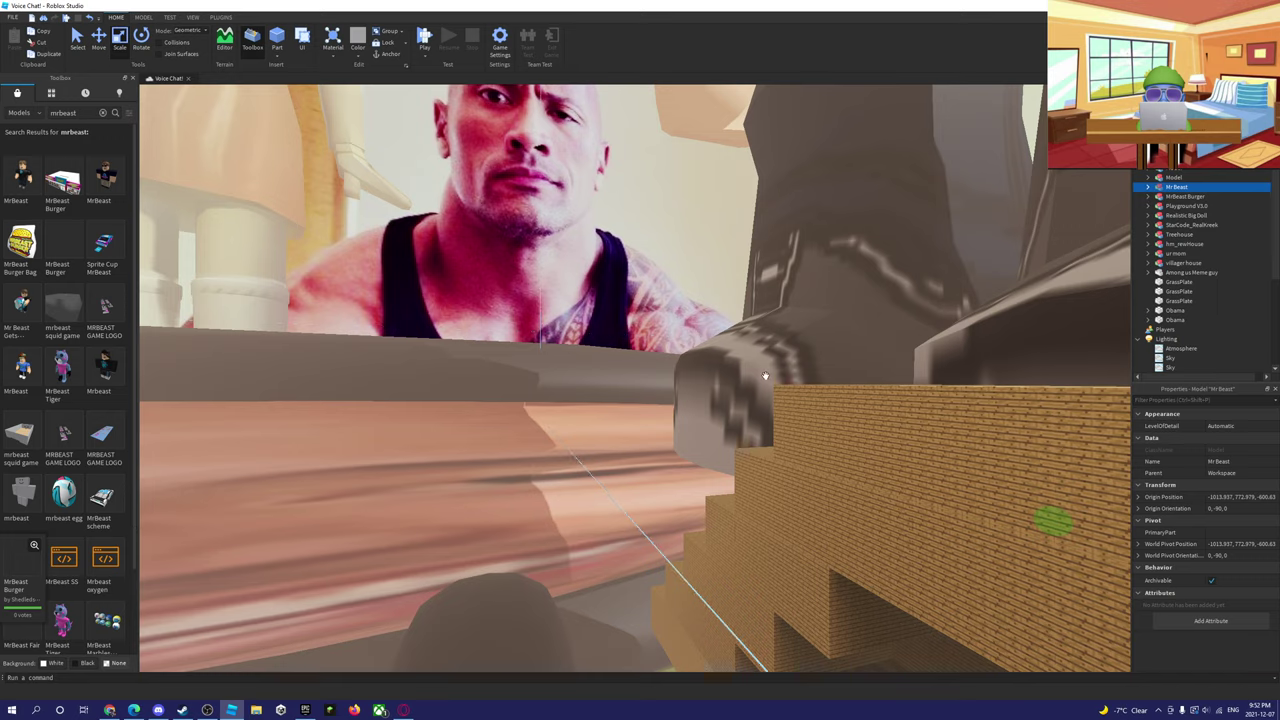
right_click_drag(765, 376, 609, 231)
key("s")
- Publish the place to Roblox and clear the mrbeast search in the toolbox
left_click(13, 17)
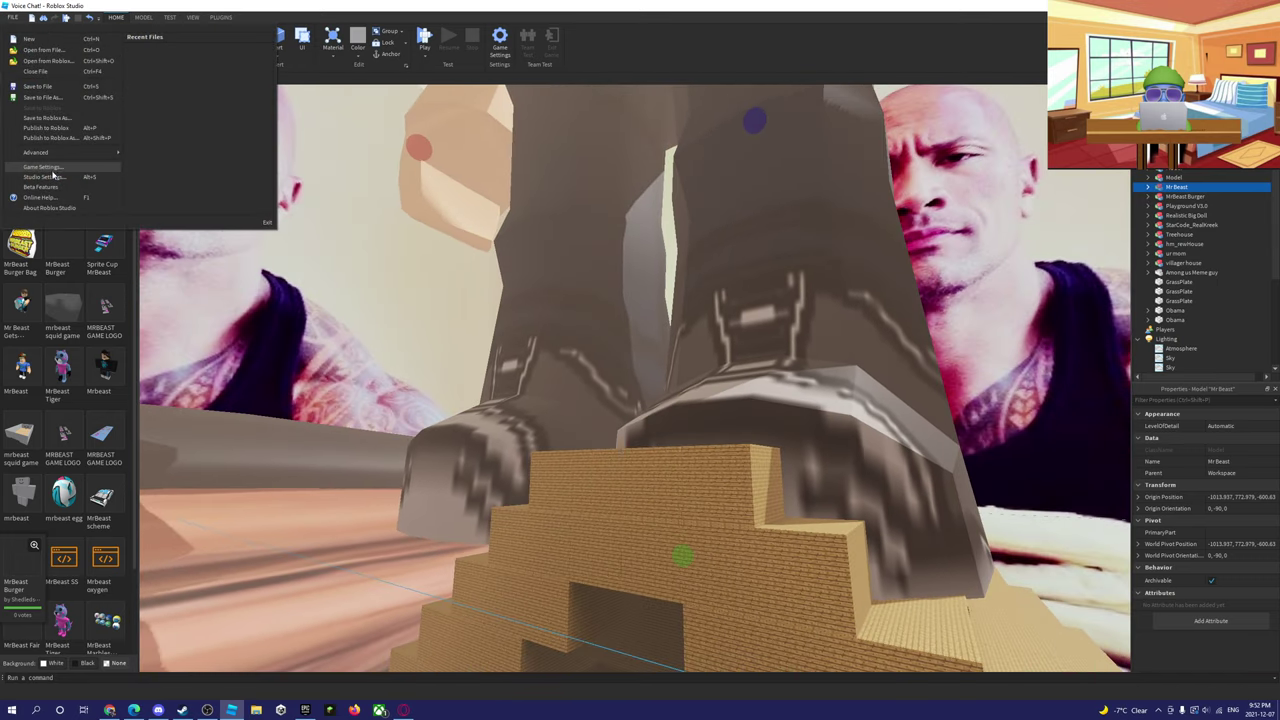
left_click(47, 131)
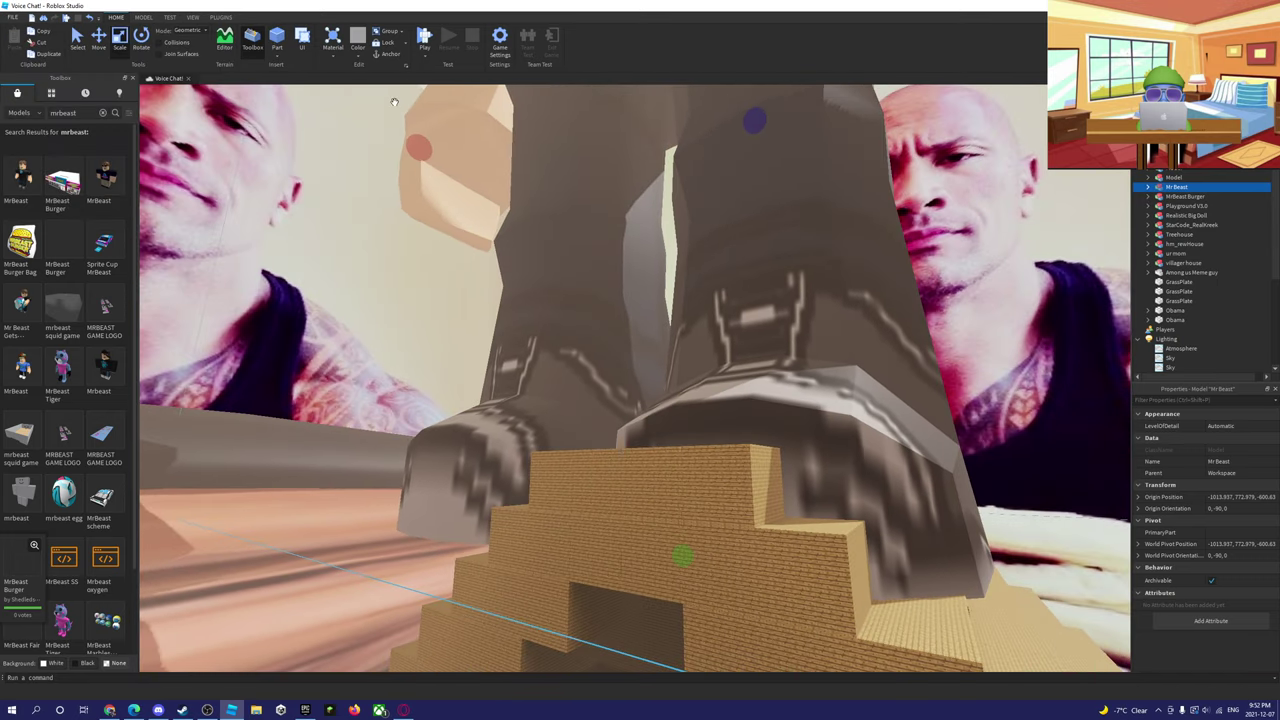
left_click(104, 113)
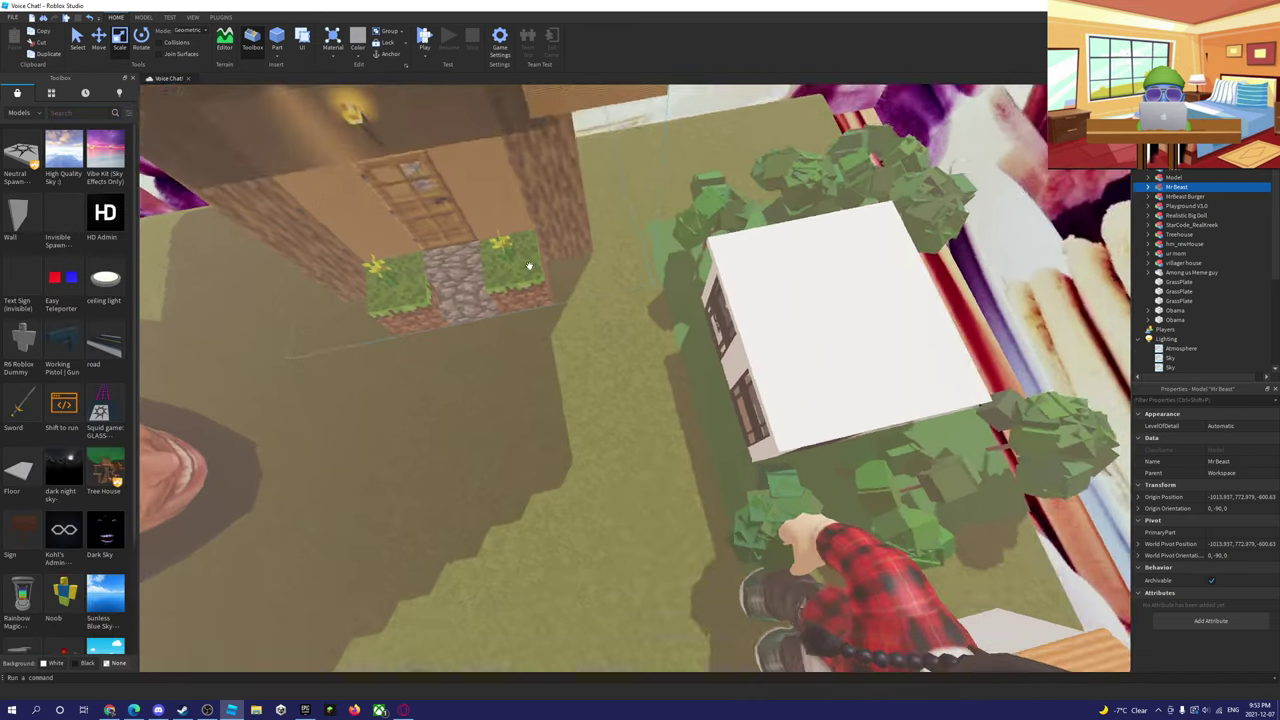